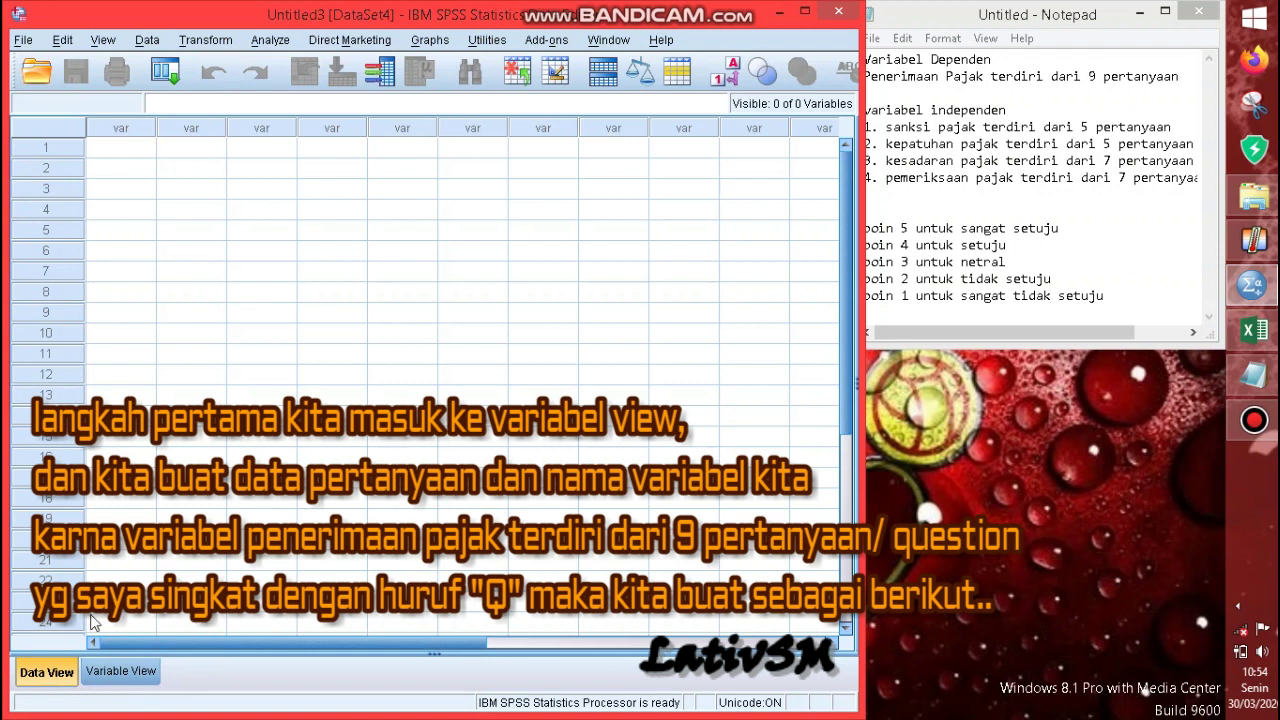
# Step: Name the first variable Q1 in the variable definitions and highlight the "Penerimaan Pajak terdiri dari 9 pertanyaan" line in Notepad
pyautogui.click(112, 672)
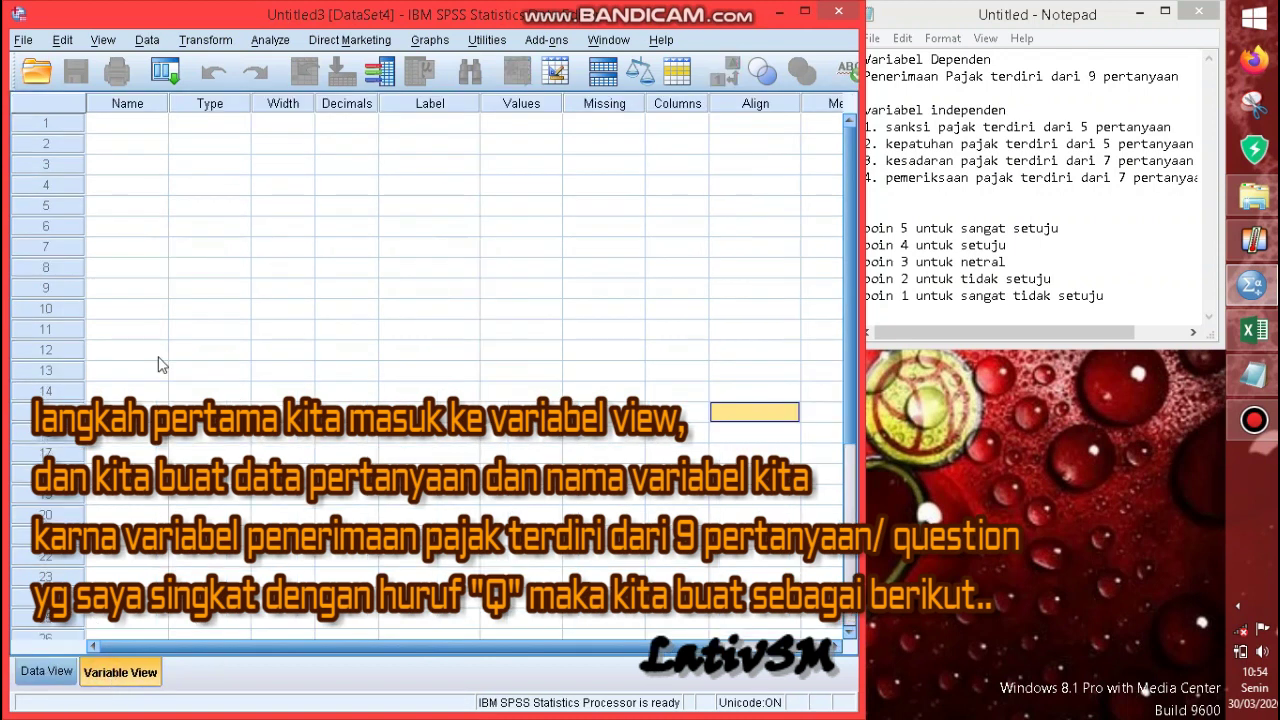
pyautogui.click(129, 124)
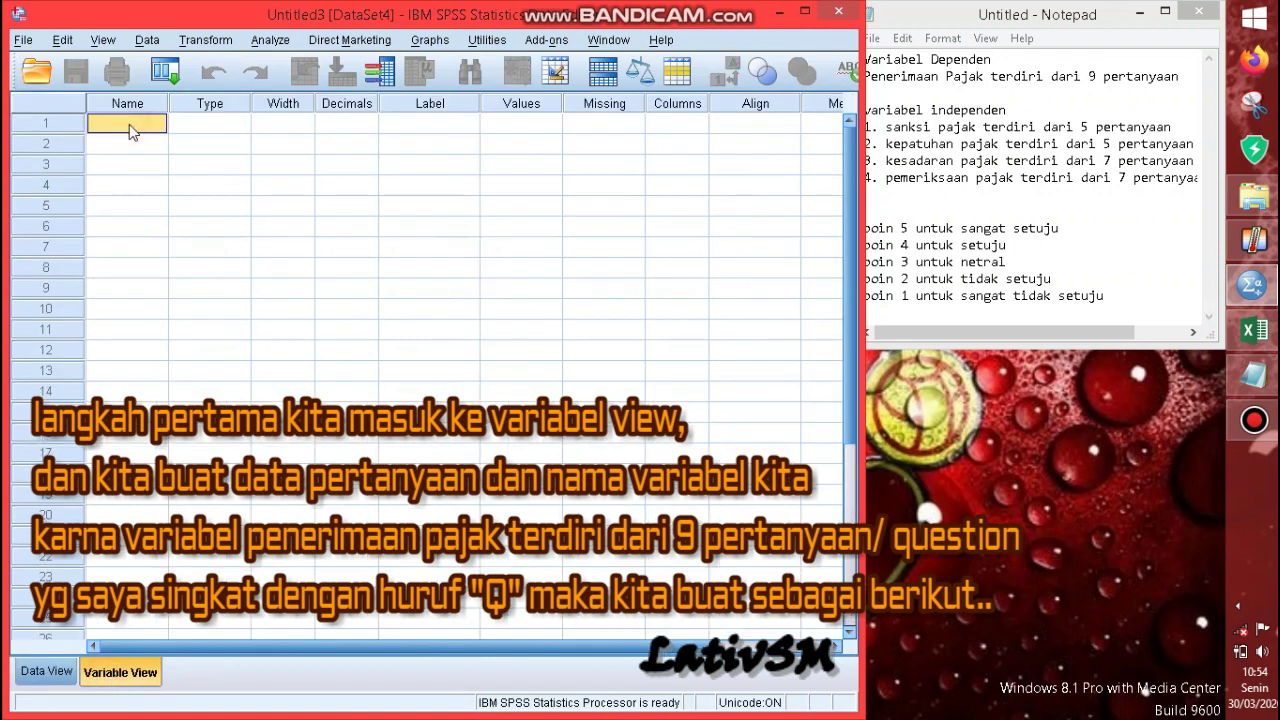
pyautogui.write('Q1')
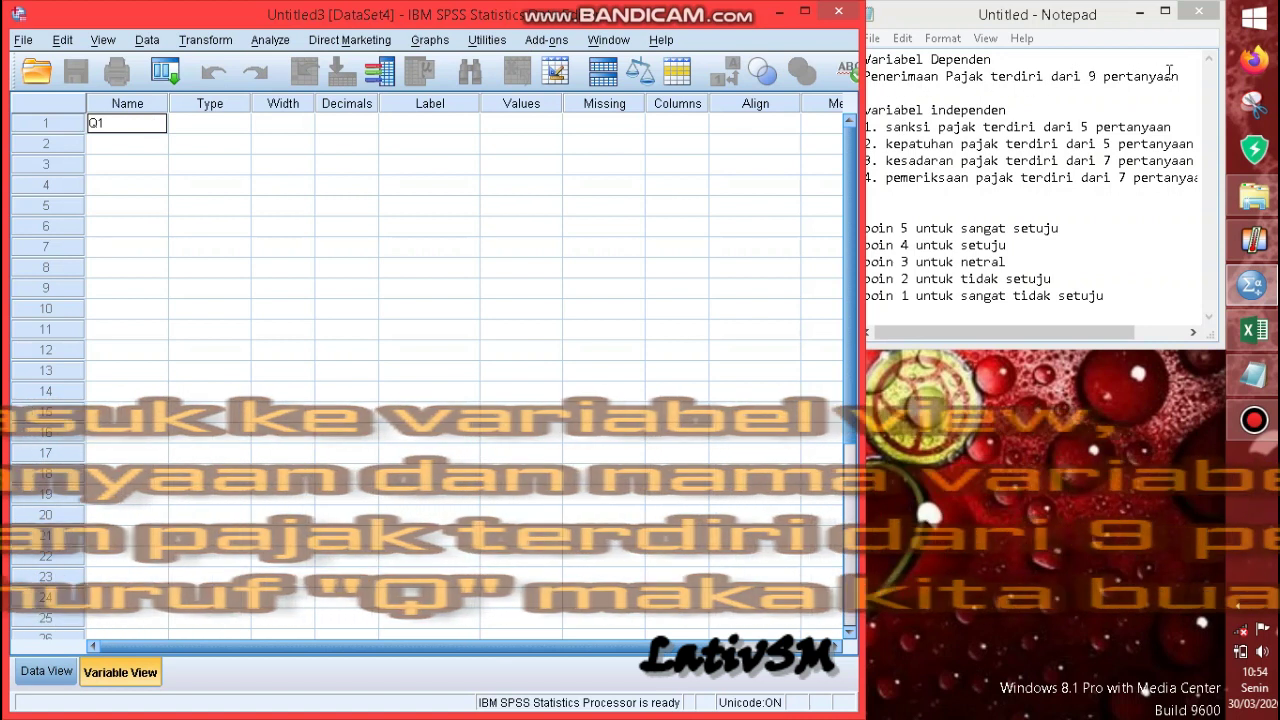
pyautogui.moveTo(1182, 77); pyautogui.dragTo(1081, 77)
pyautogui.moveTo(1177, 77); pyautogui.dragTo(866, 84)
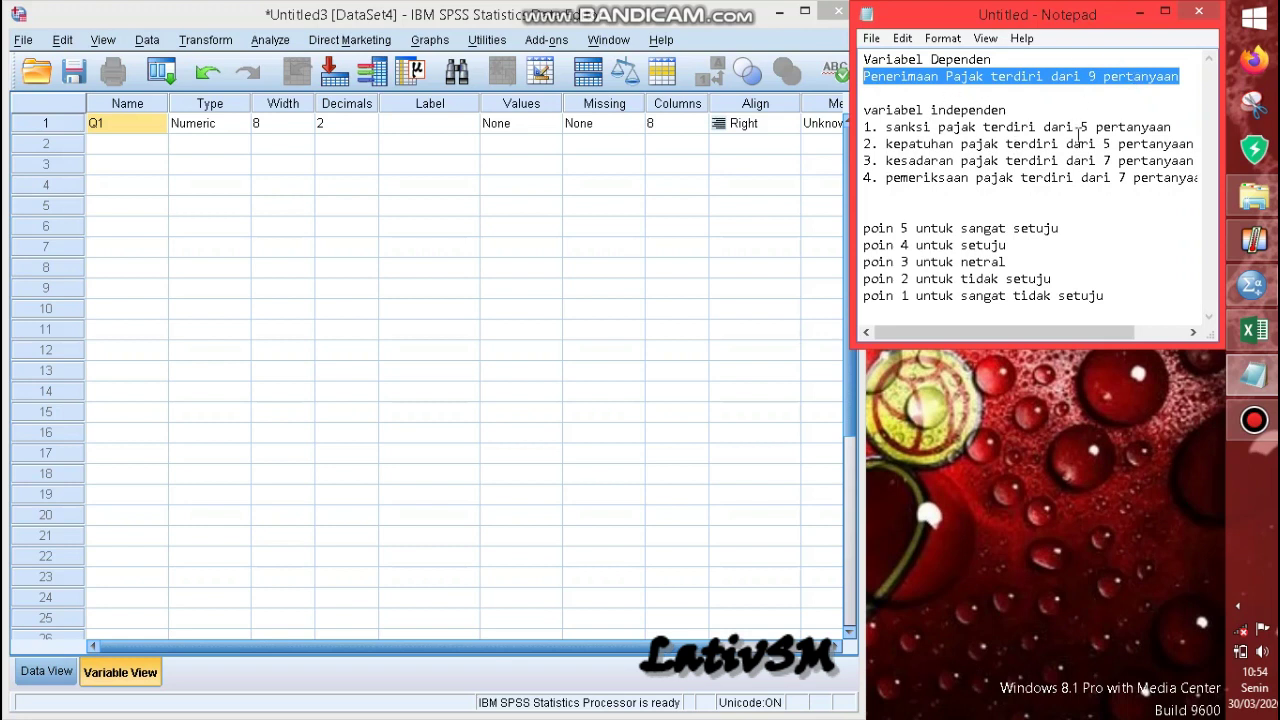
# Step: In SPSS, add four more variables named Q2, Q3, Q4 and Q5 below Q1
pyautogui.click(127, 140)
pyautogui.write('Q2')
pyautogui.press('Return')
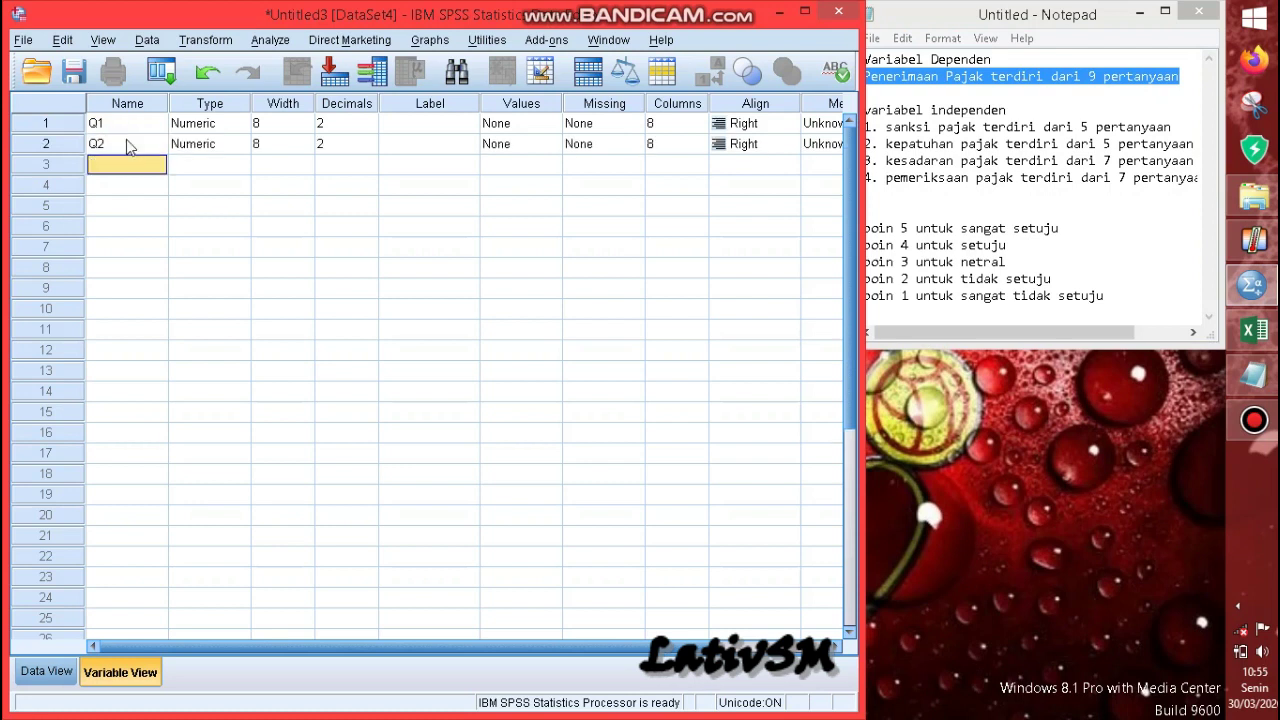
pyautogui.write('Q3')
pyautogui.press('Return')
pyautogui.write('Q4')
pyautogui.press('Return')
pyautogui.write('Q5')
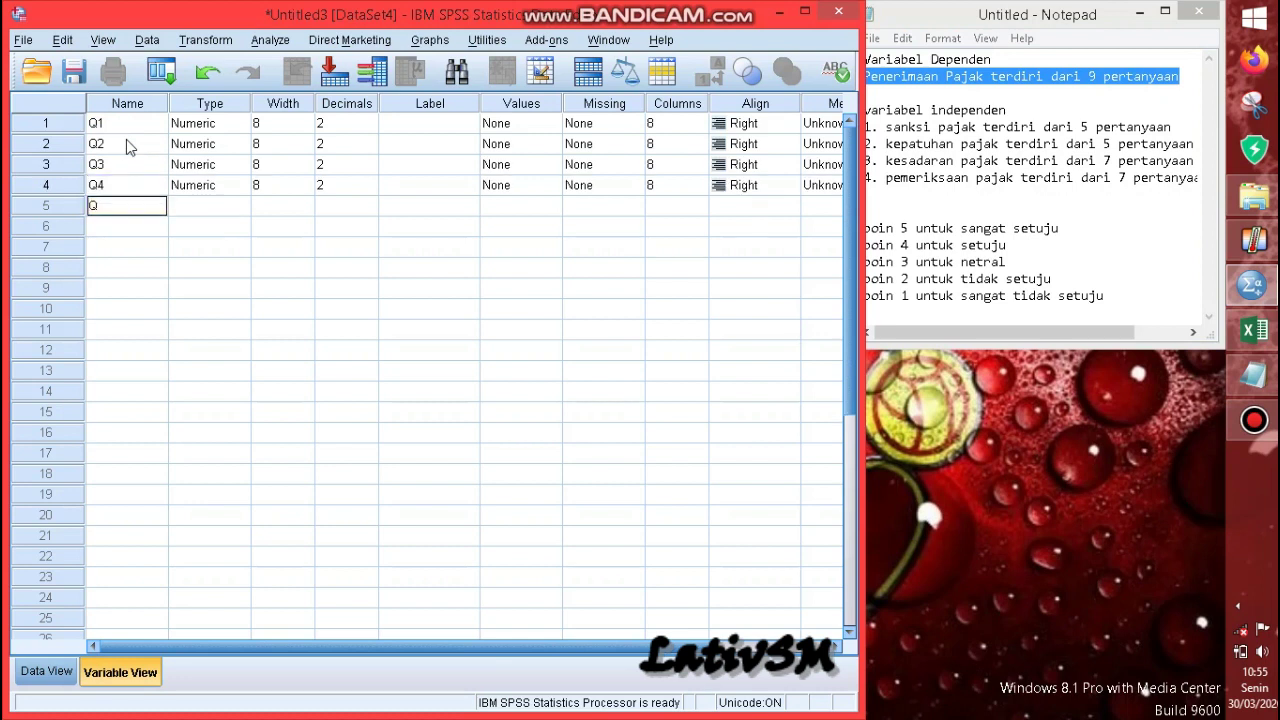
pyautogui.press('Return')
# Step: Add the remaining question variables Q6, Q7, Q8 and Q9 below Q5
pyautogui.write('Q6')
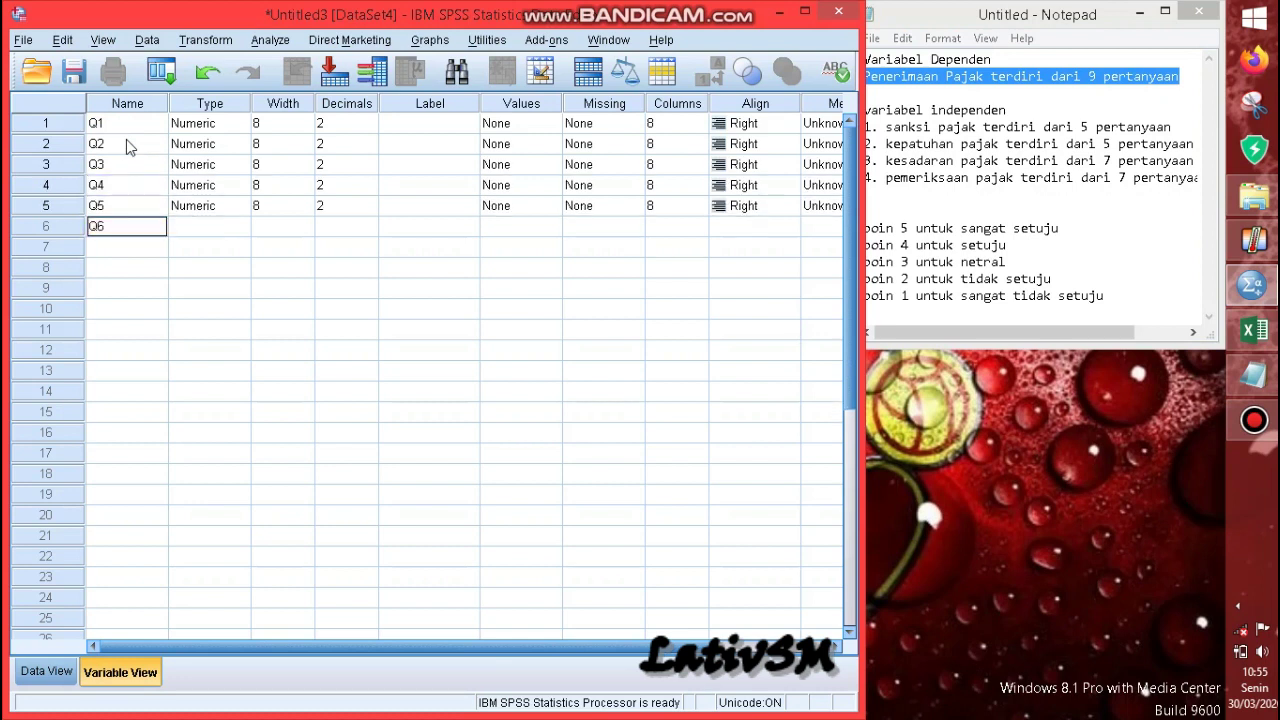
pyautogui.press('Return')
pyautogui.write('Q7')
pyautogui.press('Return')
pyautogui.write('Q8')
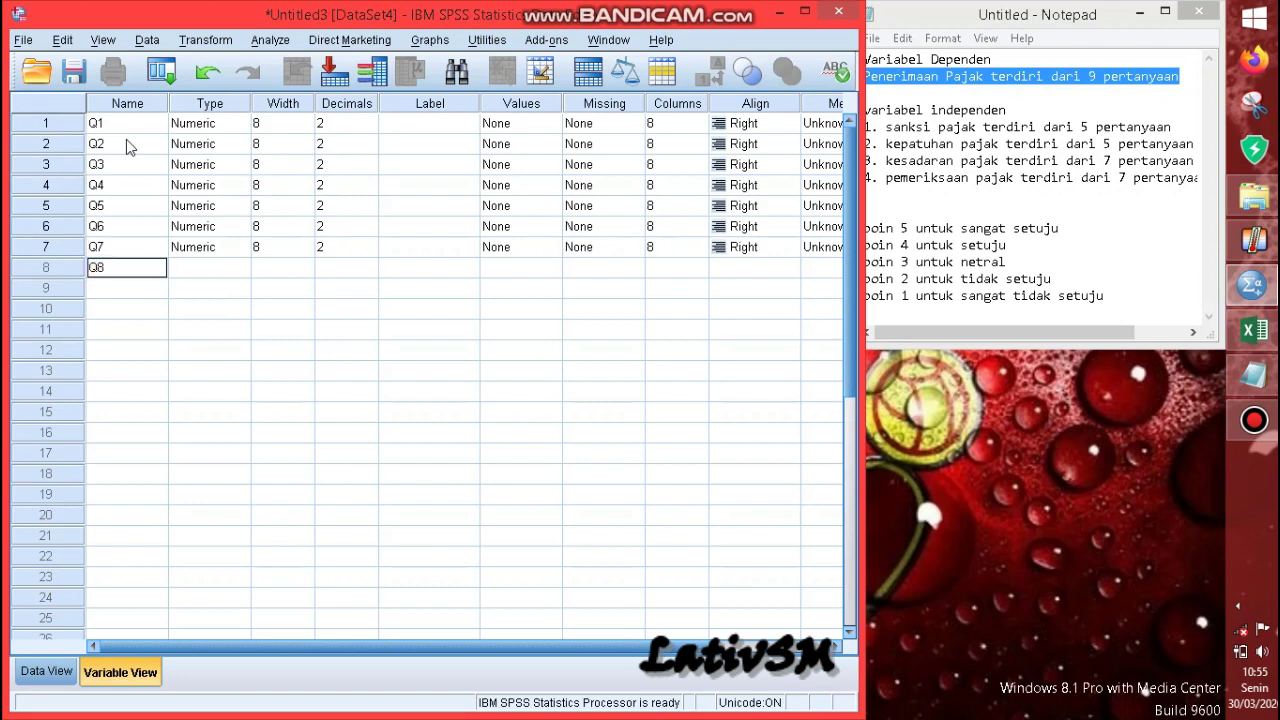
pyautogui.press('Return')
pyautogui.write('Q9')
pyautogui.press('Return')
# Step: Add a tenth variable named PENERIMAAN below Q9
pyautogui.write('Q10')
pyautogui.press('BackSpace')
pyautogui.press('BackSpace')
pyautogui.press('BackSpace')
pyautogui.write('PENERU')
pyautogui.press('BackSpace')
pyautogui.write('IMAAN')
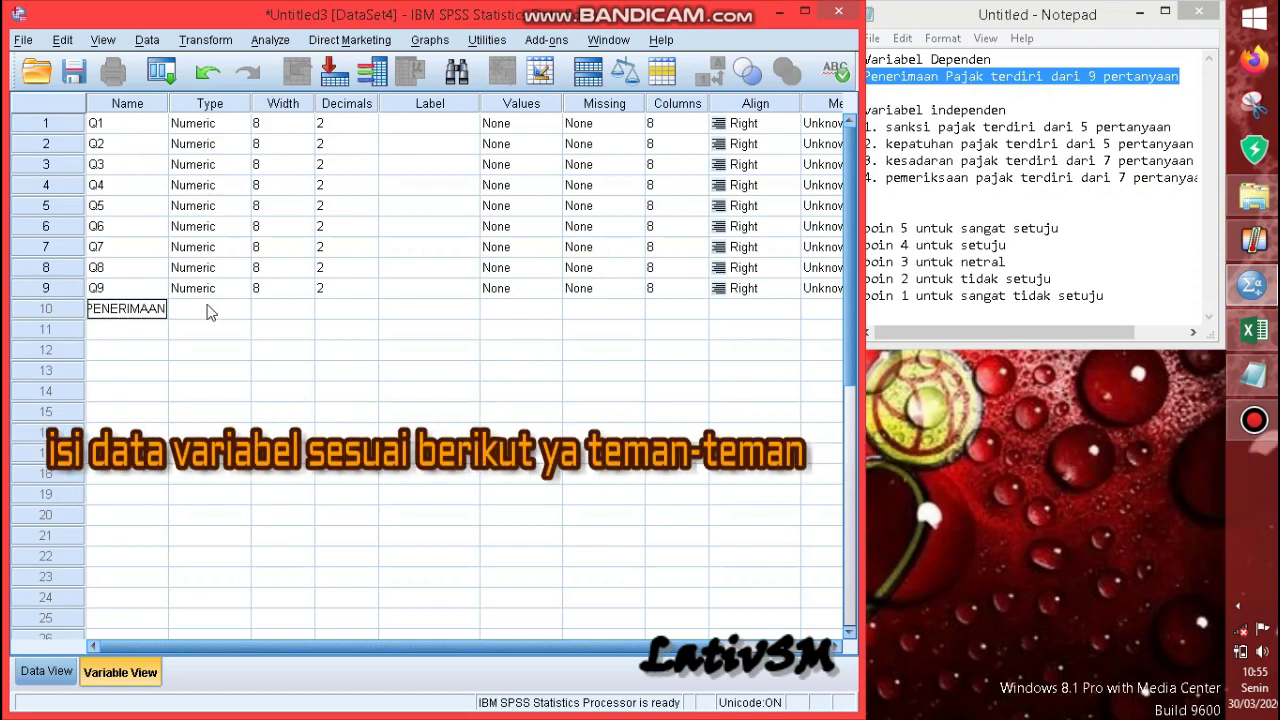
pyautogui.press('Return')
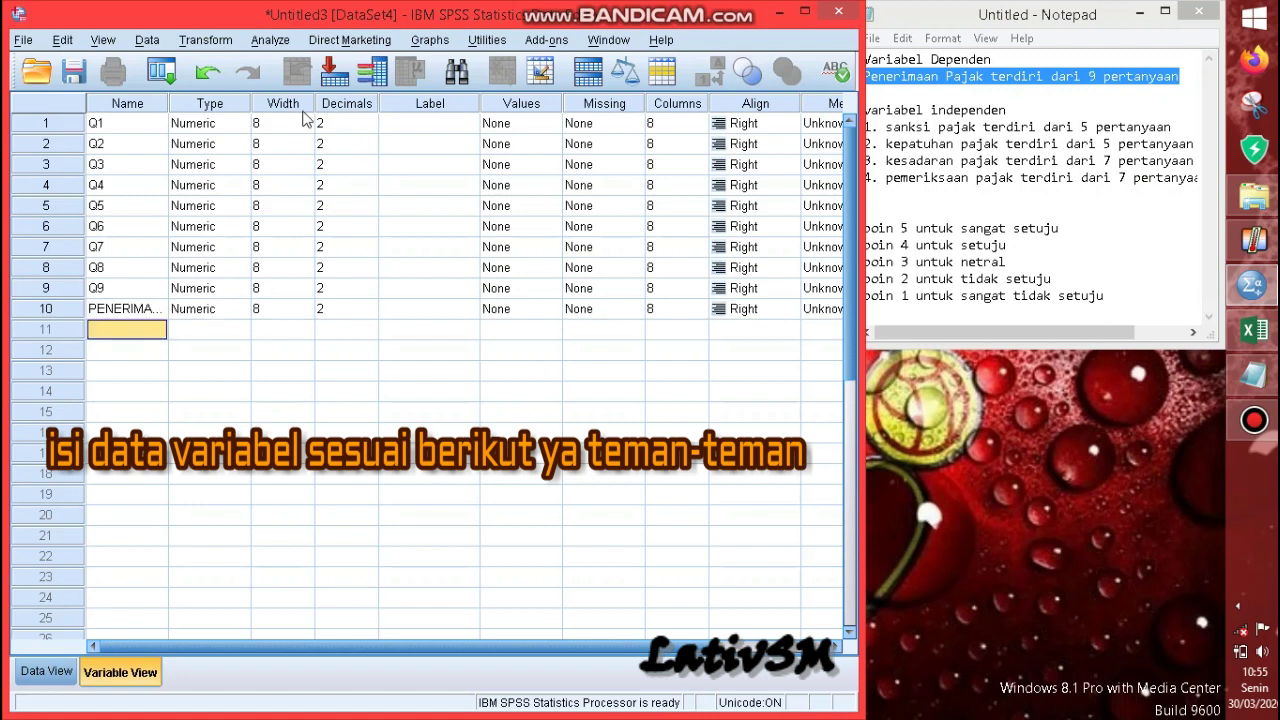
# Step: Set the width of variables Q1 through Q5 to 12
pyautogui.click(288, 123)
pyautogui.write('2')
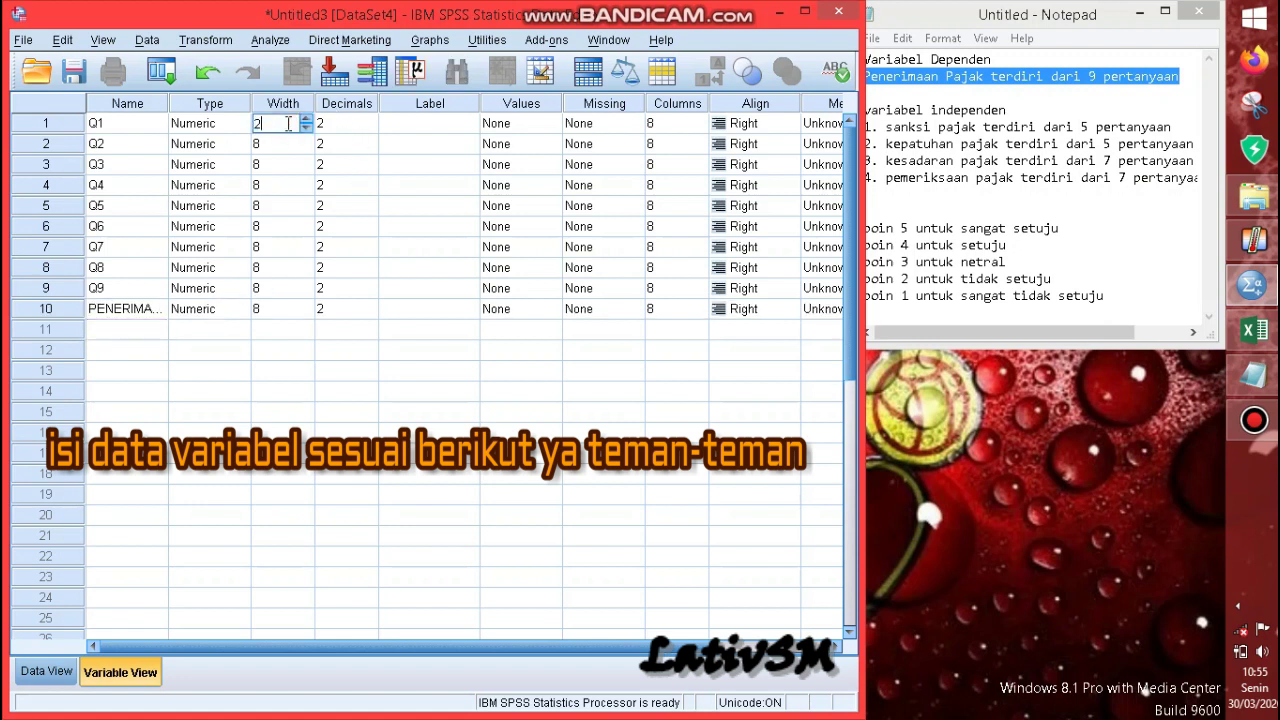
pyautogui.press('BackSpace')
pyautogui.write('12')
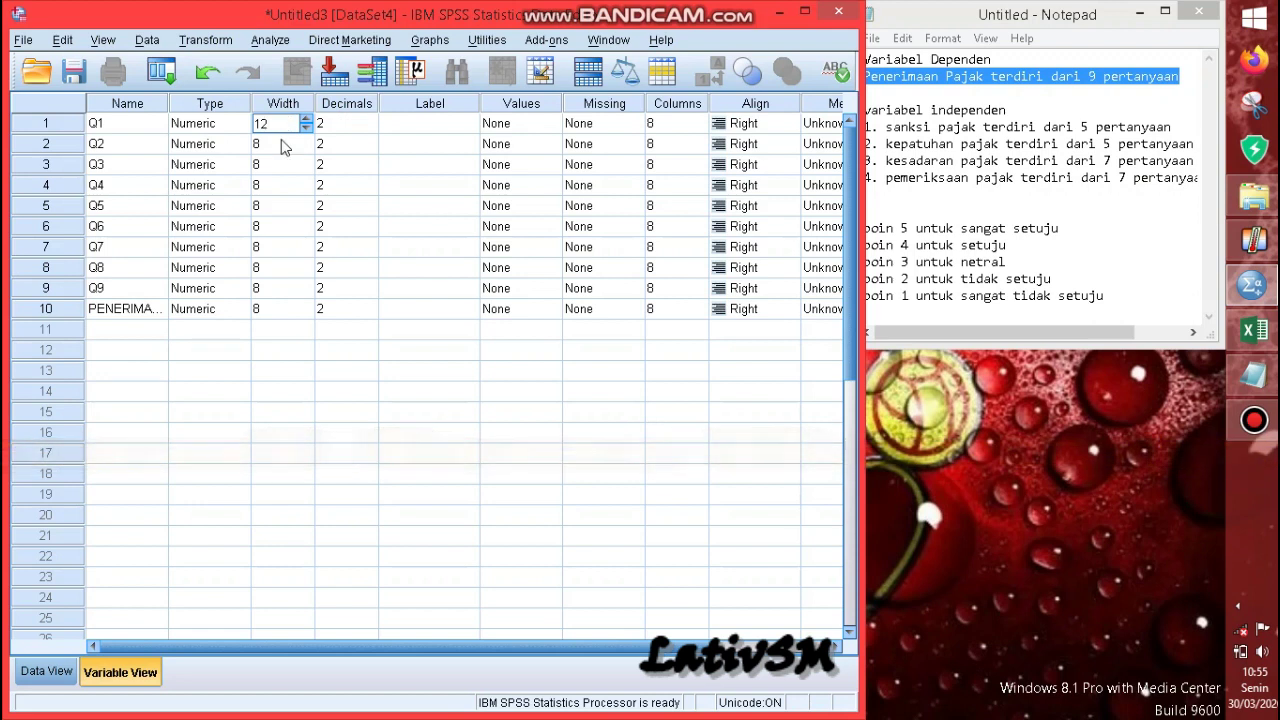
pyautogui.click(277, 146)
pyautogui.write('12')
pyautogui.click(268, 165)
pyautogui.write('12')
pyautogui.click(268, 185)
pyautogui.write('1')
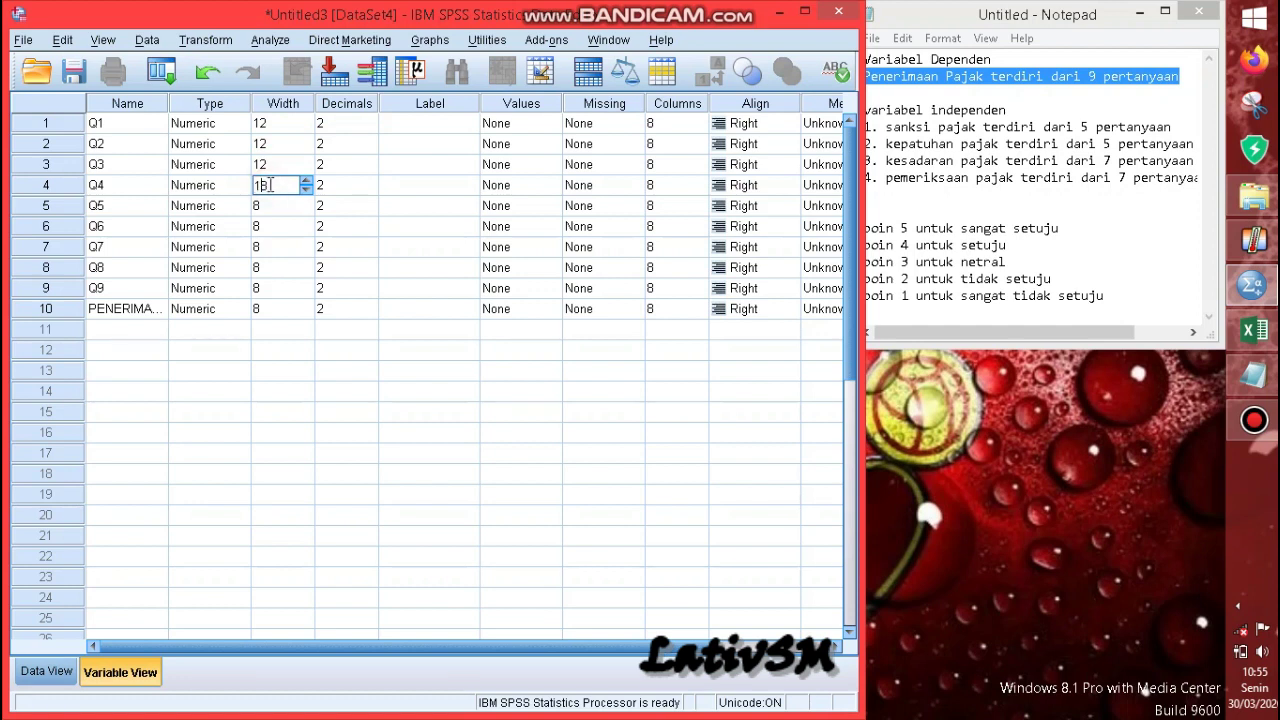
pyautogui.write('2')
pyautogui.click(266, 206)
pyautogui.write('12')
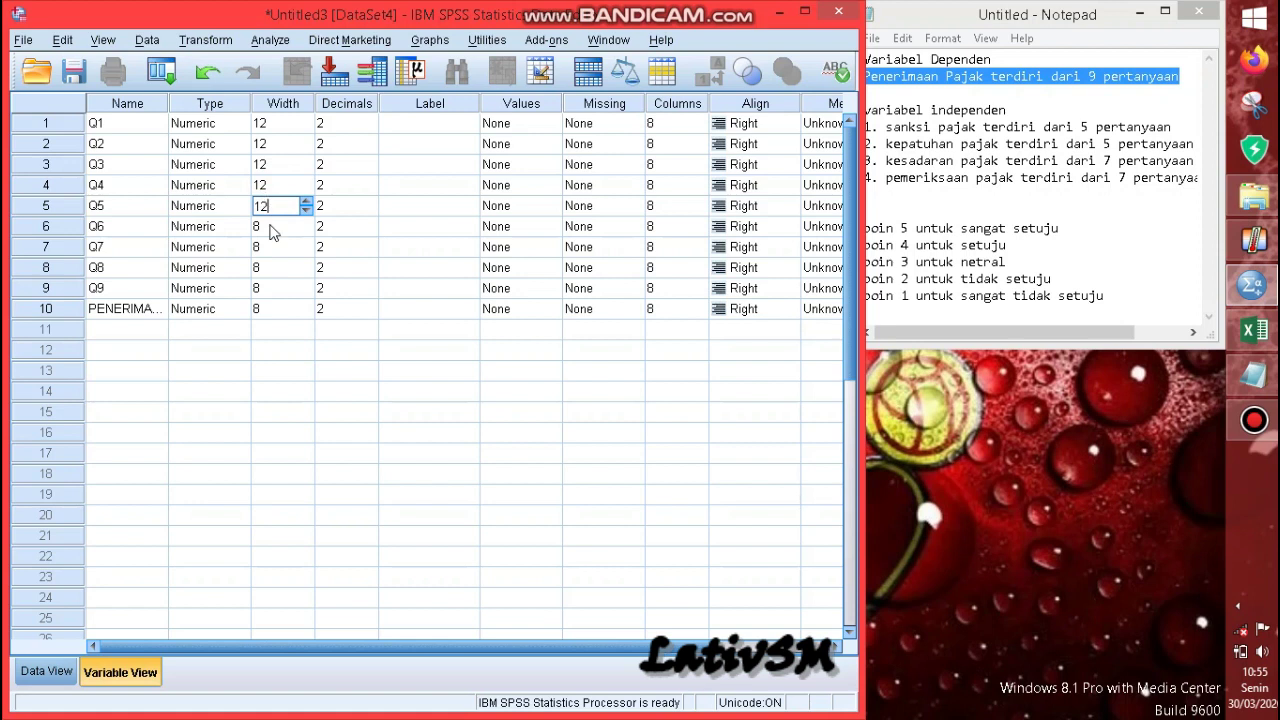
# Step: Set the width of variables Q6 through Q9 and PENERIMAAN to 12
pyautogui.click(269, 227)
pyautogui.write('12')
pyautogui.click(269, 247)
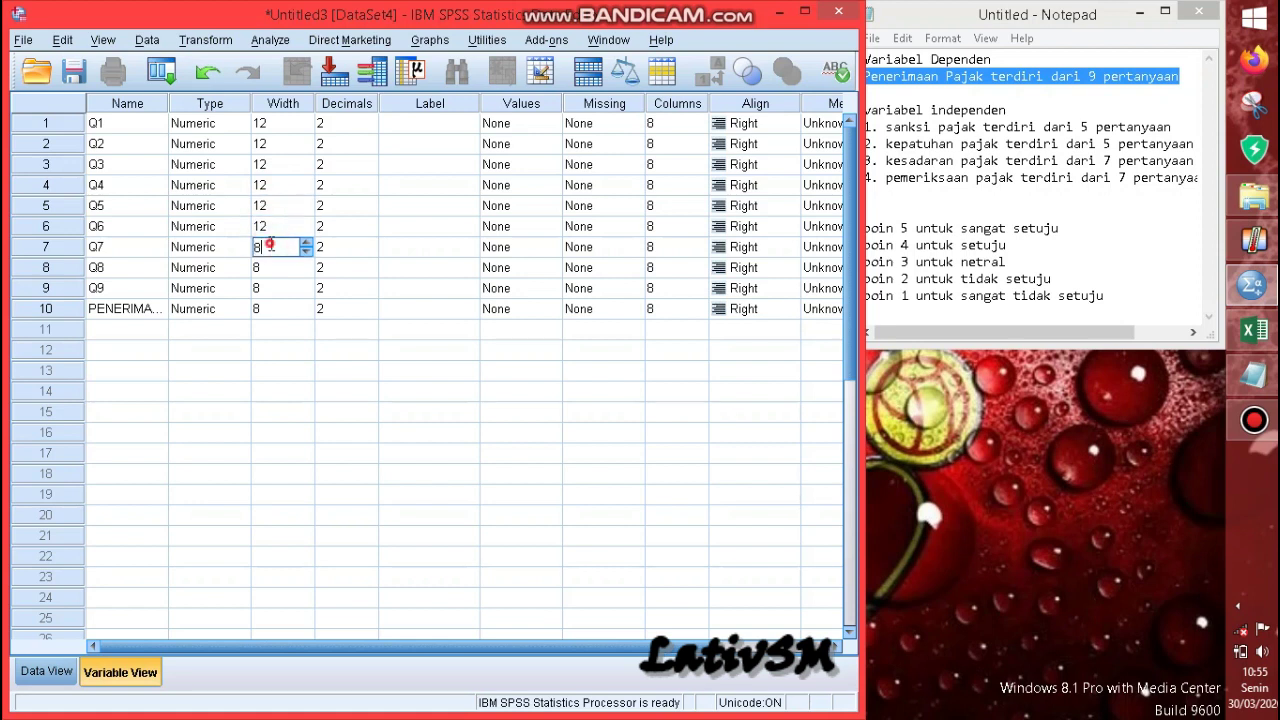
pyautogui.write('12')
pyautogui.click(271, 268)
pyautogui.write('12')
pyautogui.click(273, 288)
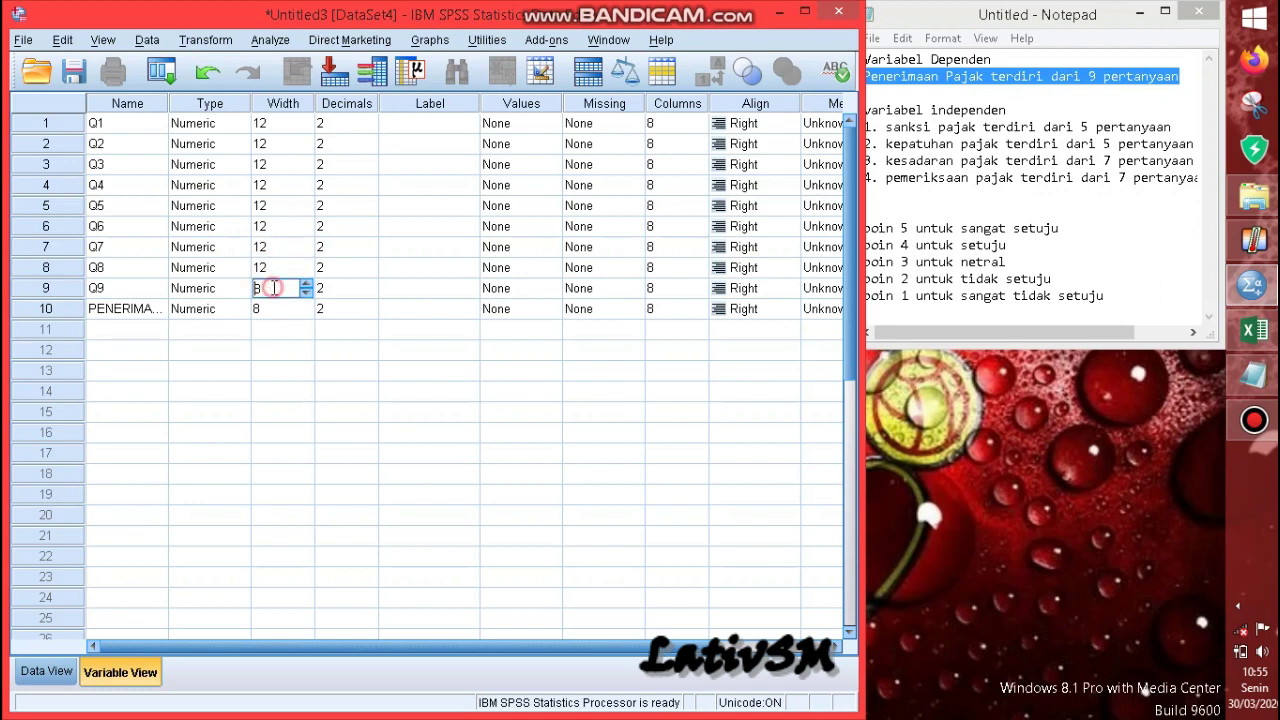
pyautogui.write('12')
pyautogui.click(271, 308)
pyautogui.write('12')
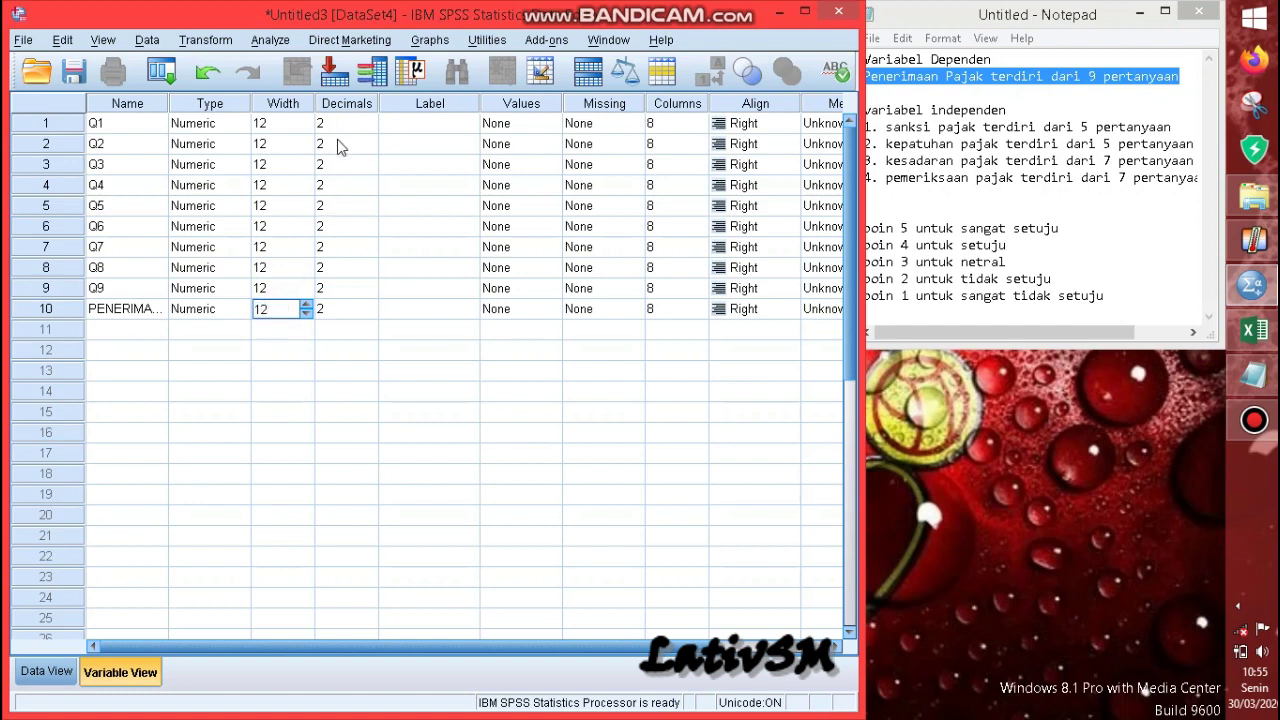
# Step: Set the decimals of variables Q1 through Q5 to 1
pyautogui.click(338, 123)
pyautogui.write('1')
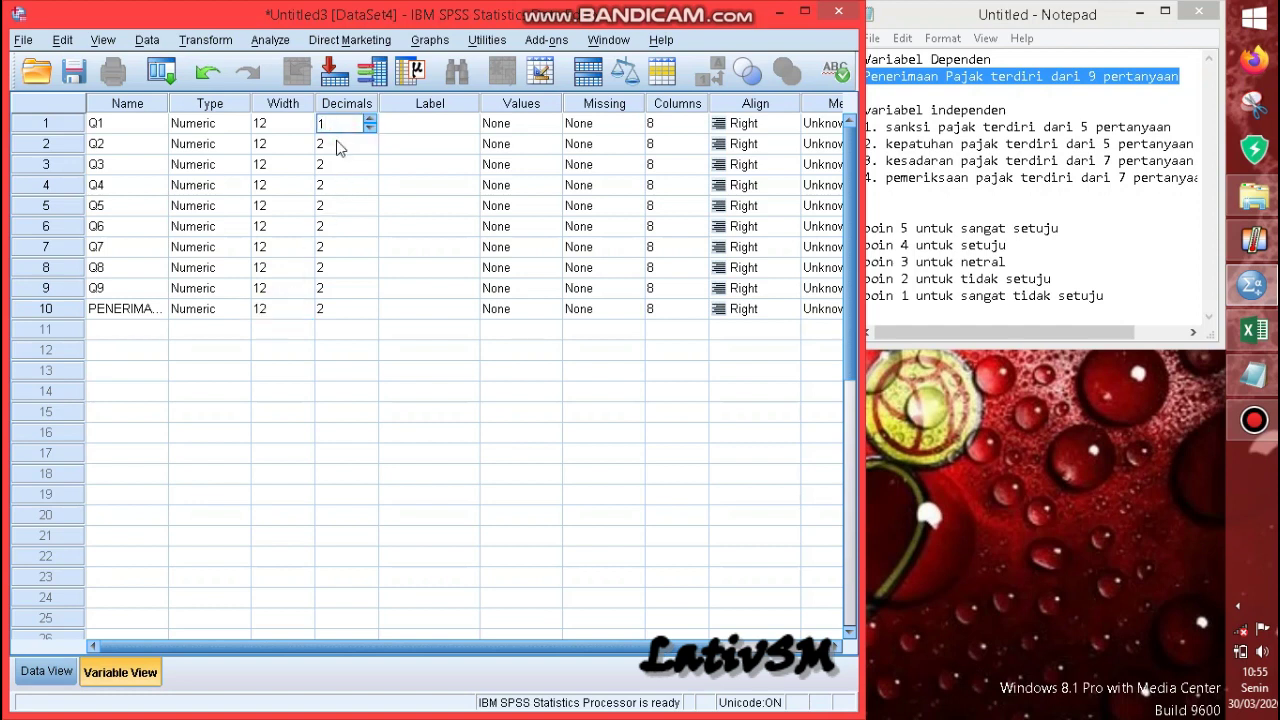
pyautogui.click(338, 143)
pyautogui.click(339, 164)
pyautogui.write('1')
pyautogui.click(334, 184)
pyautogui.write('1')
pyautogui.click(340, 206)
pyautogui.write('1')
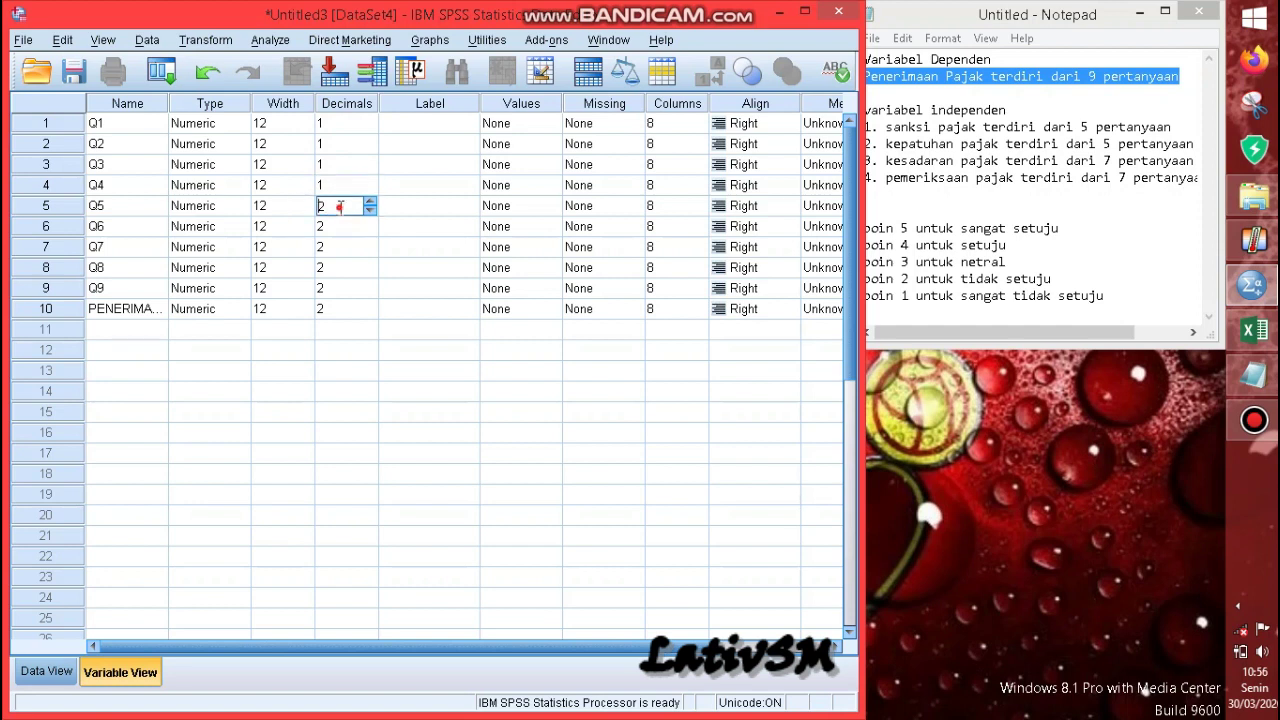
# Step: Set the decimals of variables Q6 through Q9 and PENERIMAAN to 1
pyautogui.click(334, 226)
pyautogui.write('1')
pyautogui.click(333, 247)
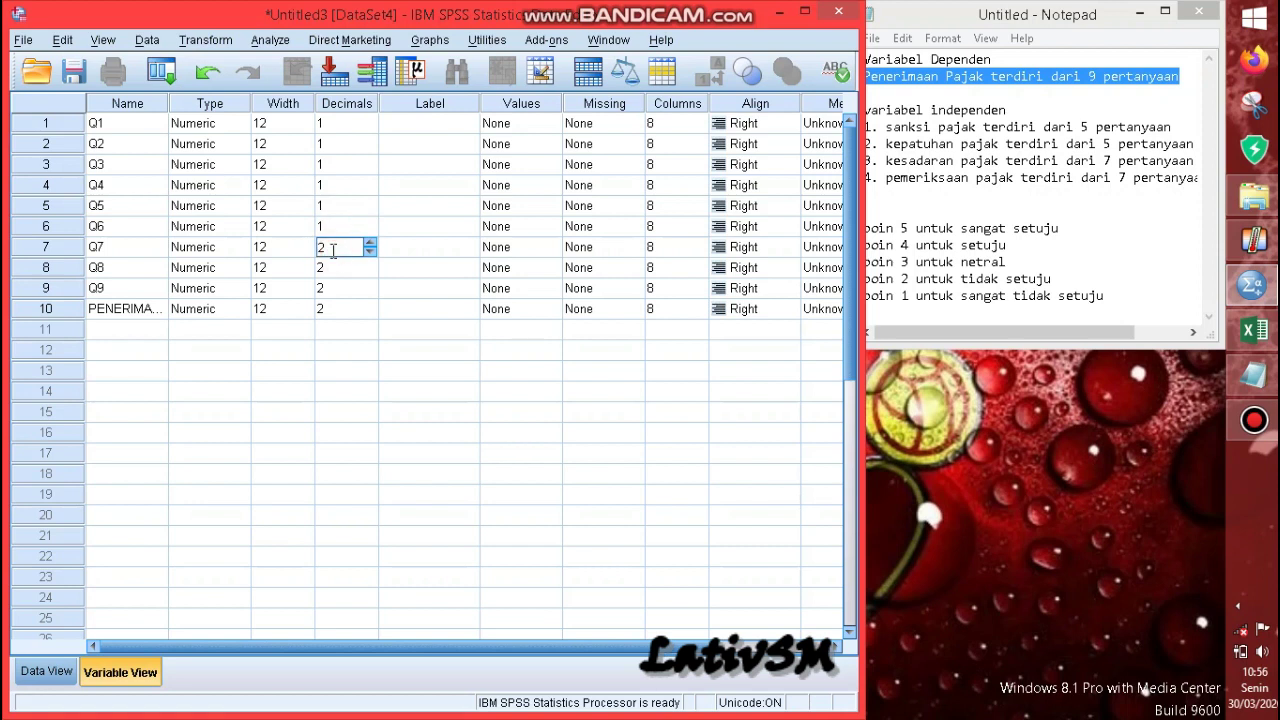
pyautogui.write('1')
pyautogui.click(334, 268)
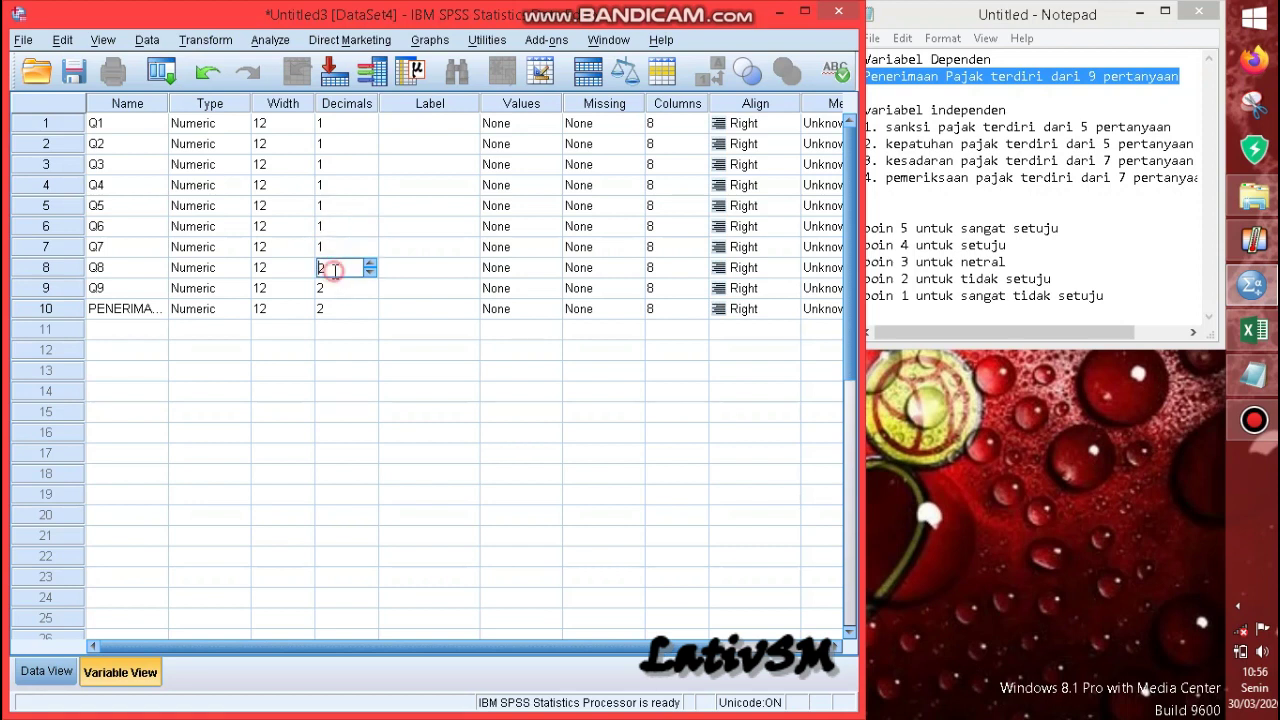
pyautogui.write('1')
pyautogui.click(334, 288)
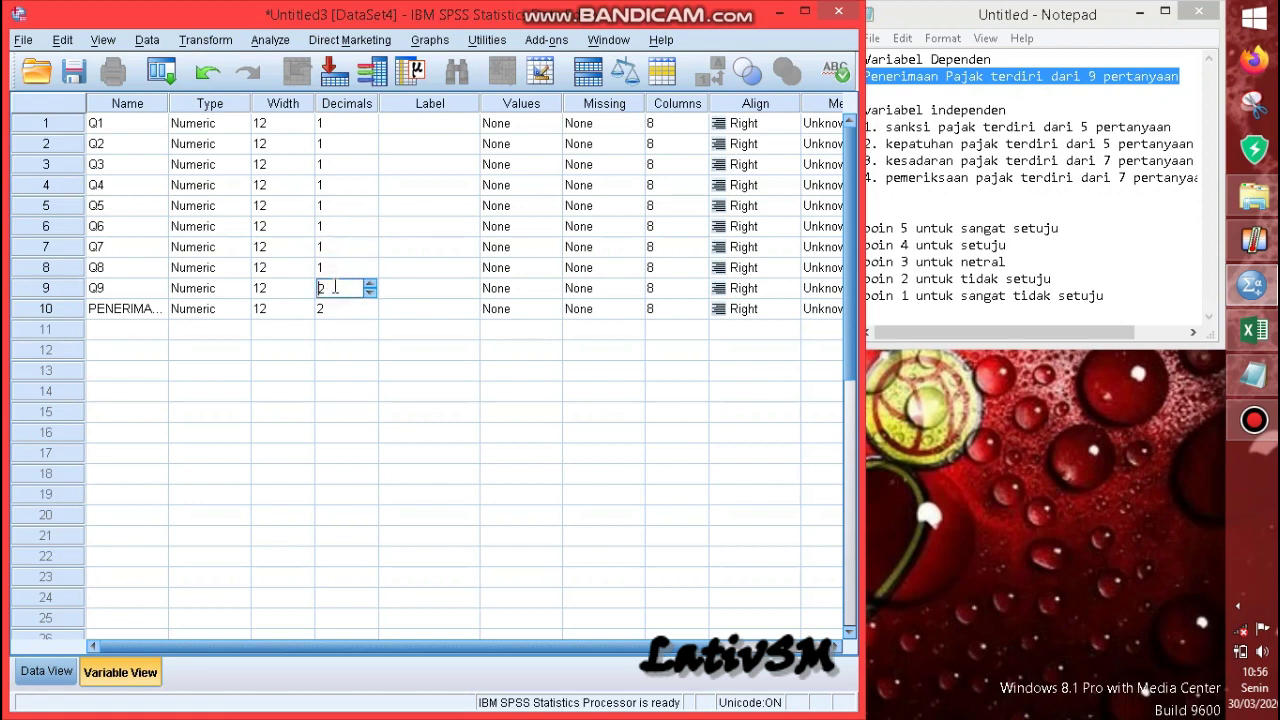
pyautogui.write('1')
pyautogui.click(342, 308)
pyautogui.write('1')
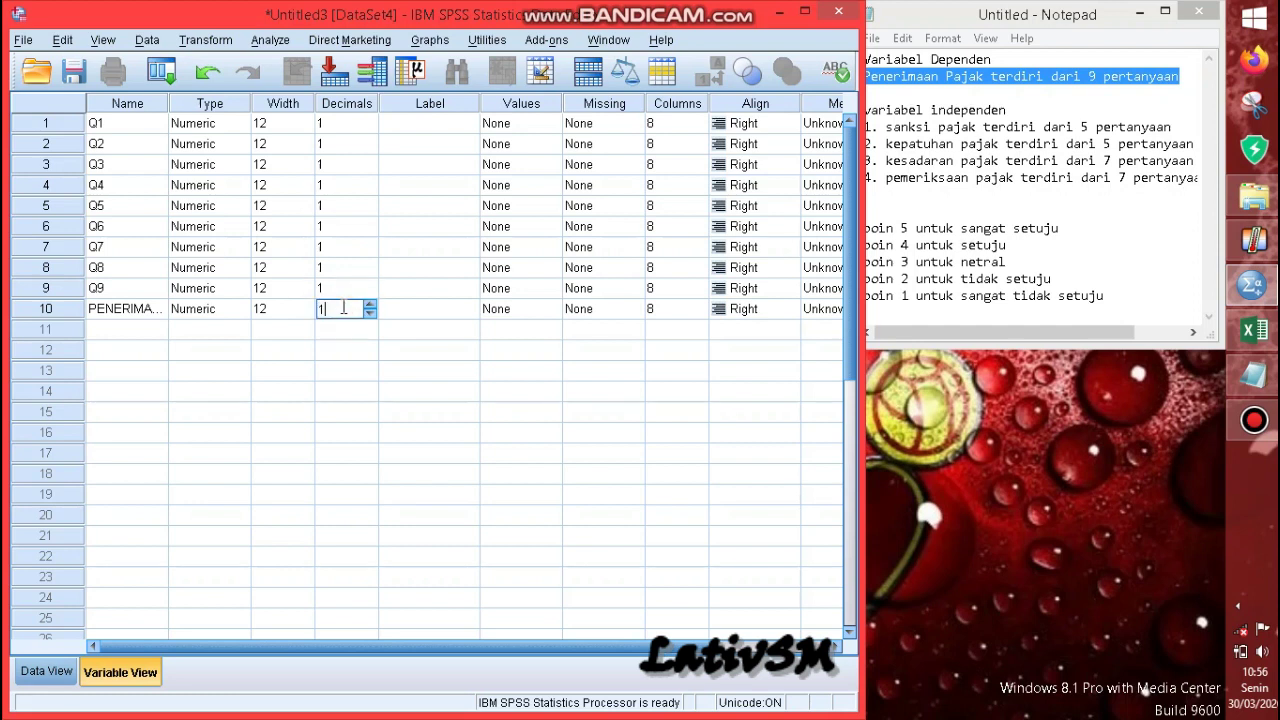
# Step: Label the first five variables Q1, Q2, Q3, Q4 and Q5, matching their names
pyautogui.click(417, 121)
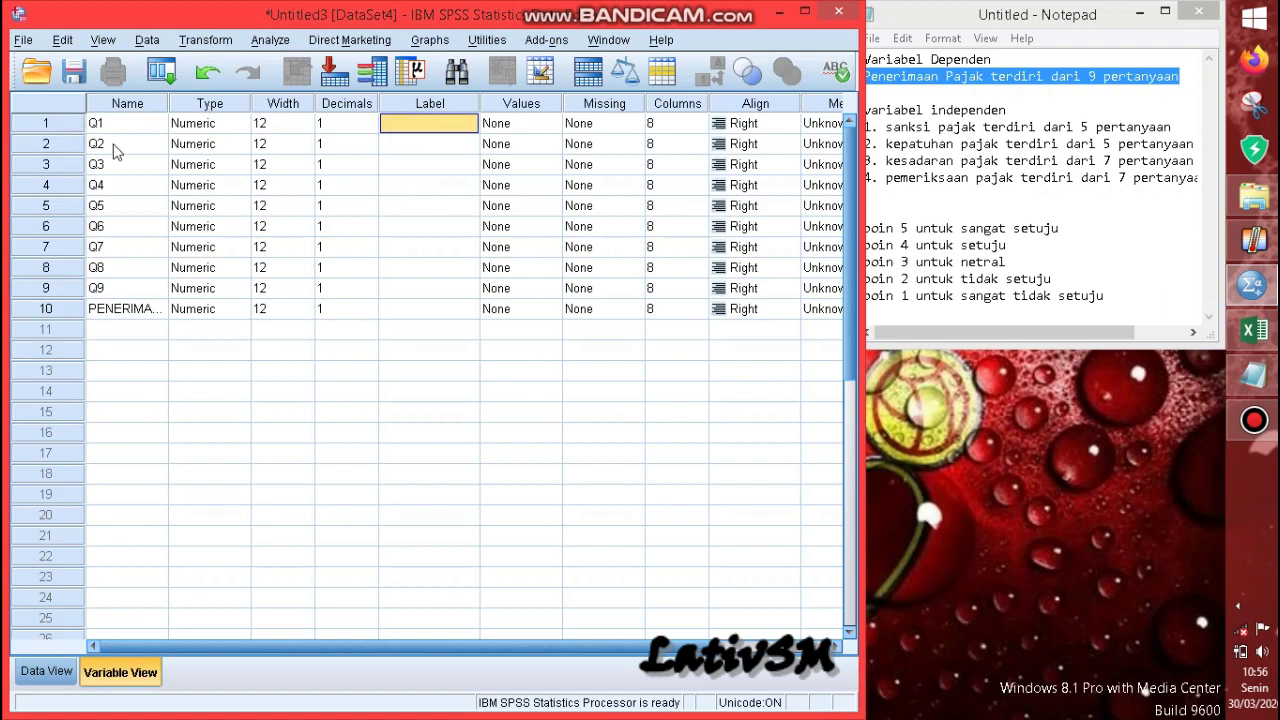
pyautogui.write('Q1')
pyautogui.press('Return')
pyautogui.write('Q2')
pyautogui.press('Return')
pyautogui.write('Q')
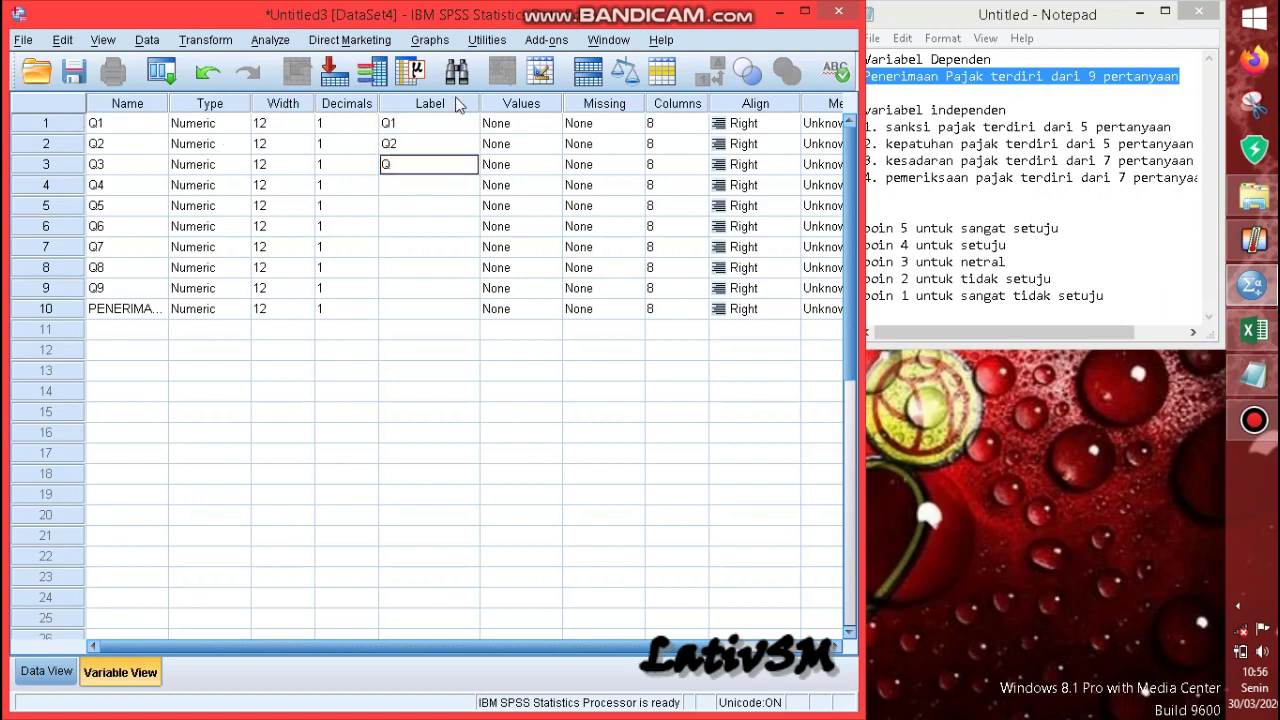
pyautogui.press('Return')
pyautogui.write('Q')
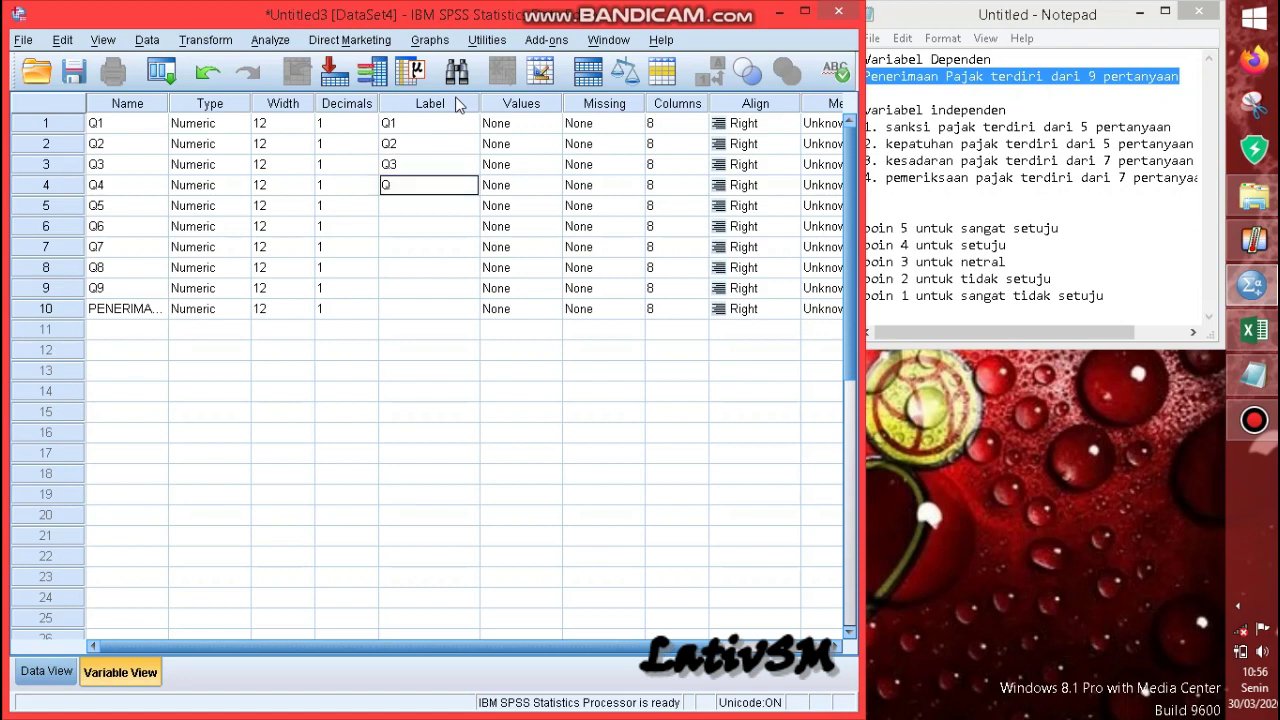
pyautogui.write('4')
pyautogui.press('Return')
pyautogui.write('Q5')
pyautogui.press('Return')
# Step: Label the next four variables Q6, Q7, Q8 and Q9, and the tenth variable PENERIMAAN
pyautogui.write('Q6')
pyautogui.press('Return')
pyautogui.write('Q')
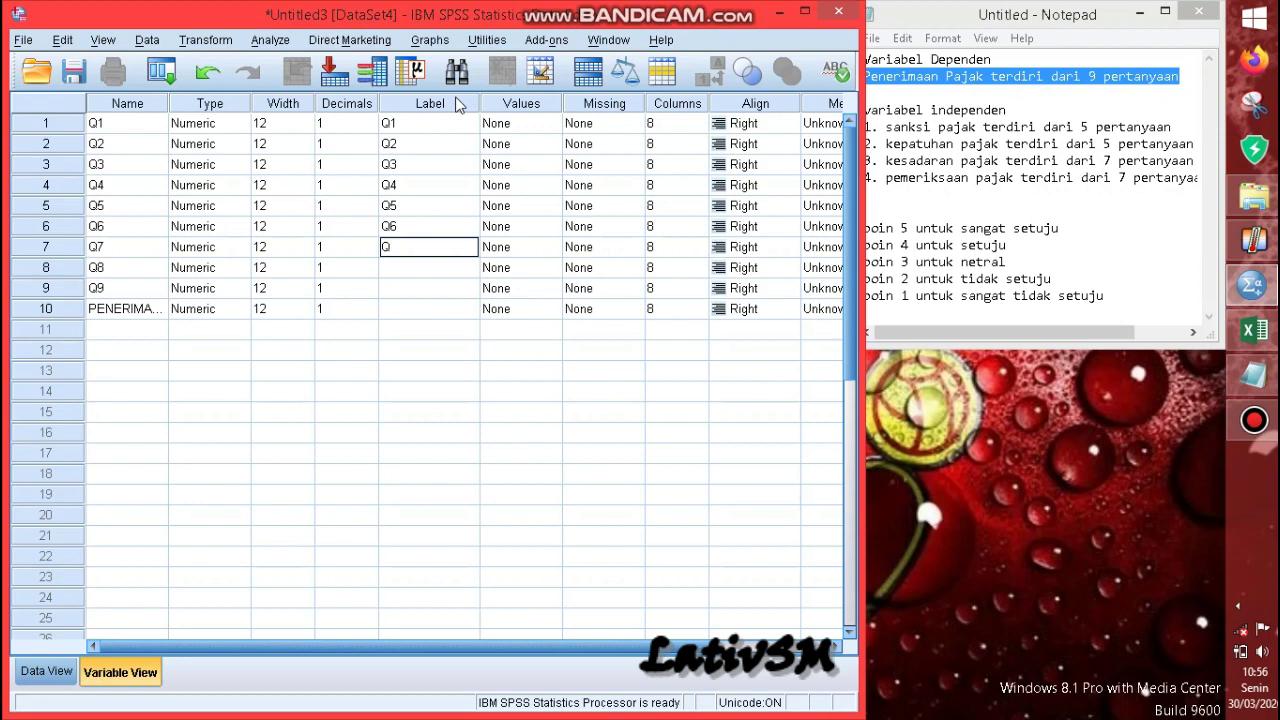
pyautogui.write('7')
pyautogui.press('Return')
pyautogui.write('Q8')
pyautogui.press('Return')
pyautogui.write('Q9')
pyautogui.press('Return')
pyautogui.write('P')
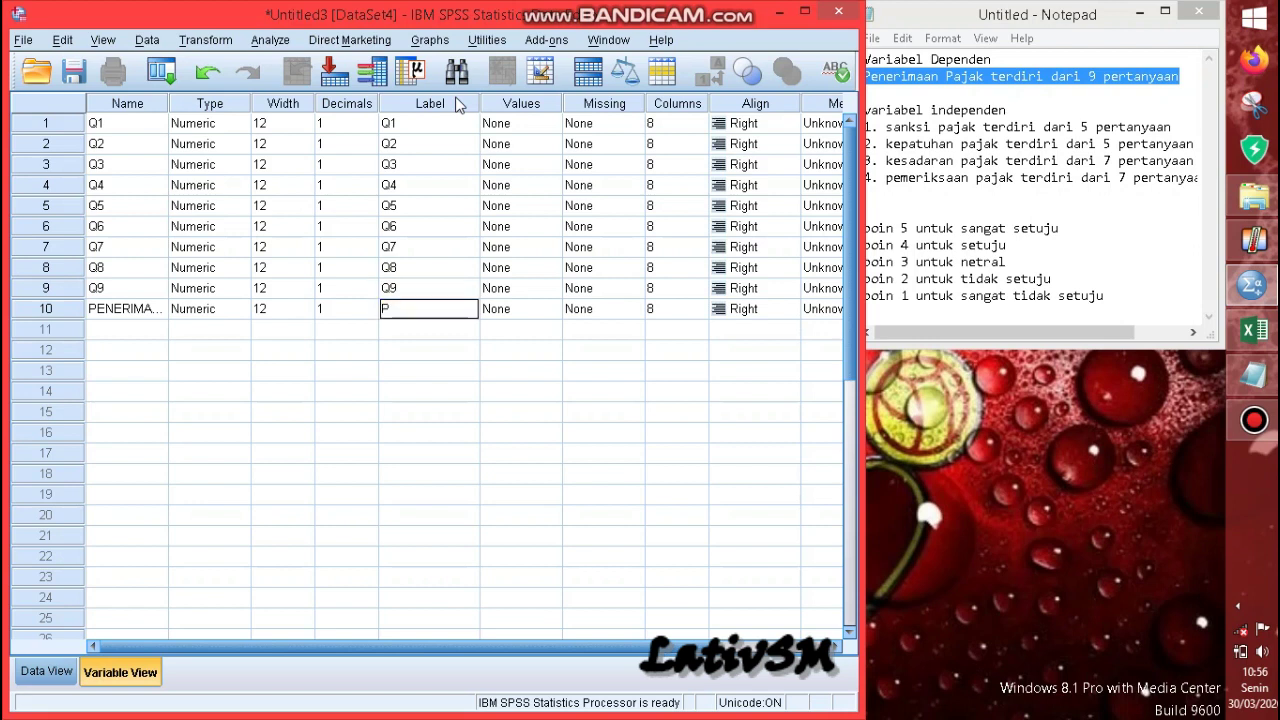
pyautogui.write('ENERIMAAN')
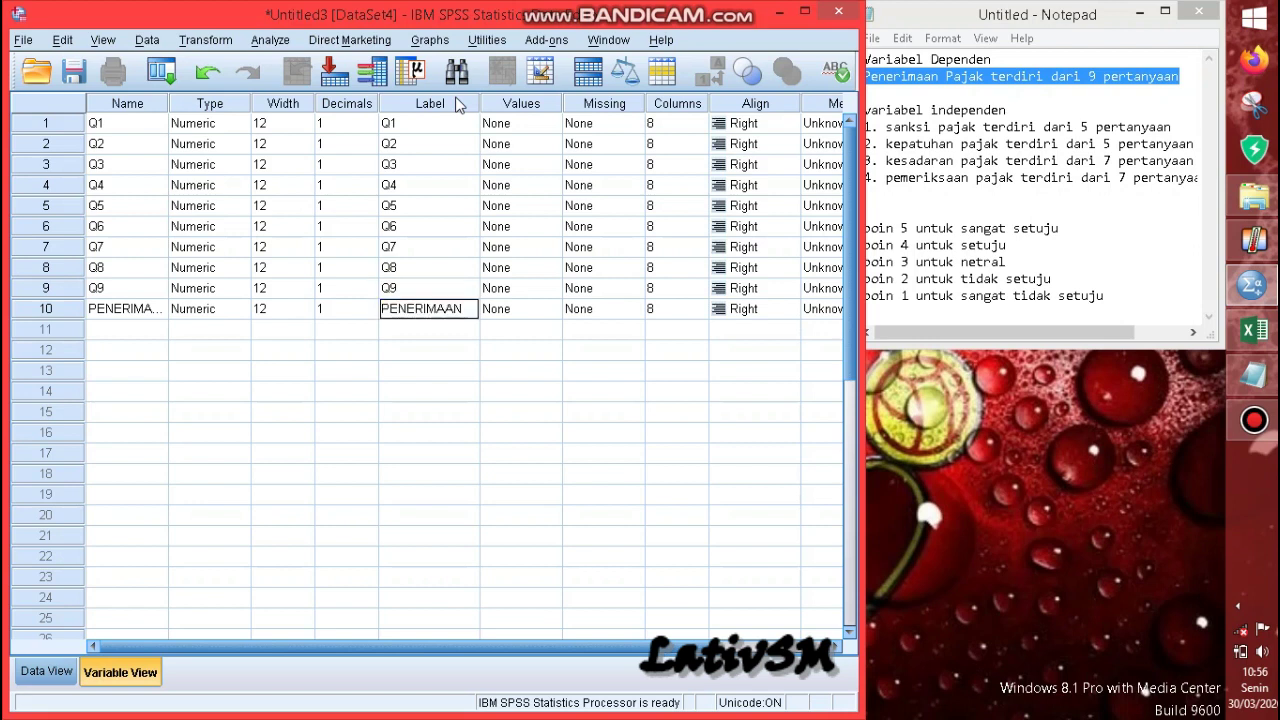
# Step: Add value labels for Q1: 1 as STS, 2 as TS and 3 as N
pyautogui.click(526, 132)
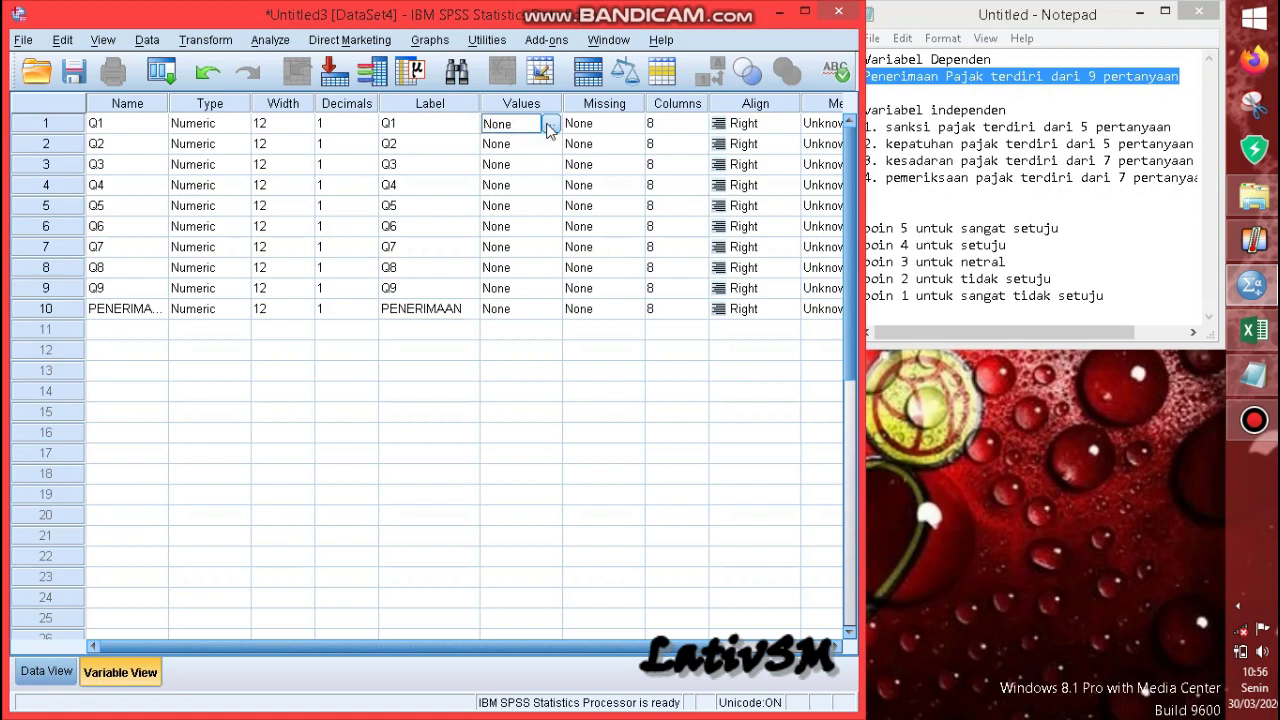
pyautogui.click(549, 124)
pyautogui.write('1')
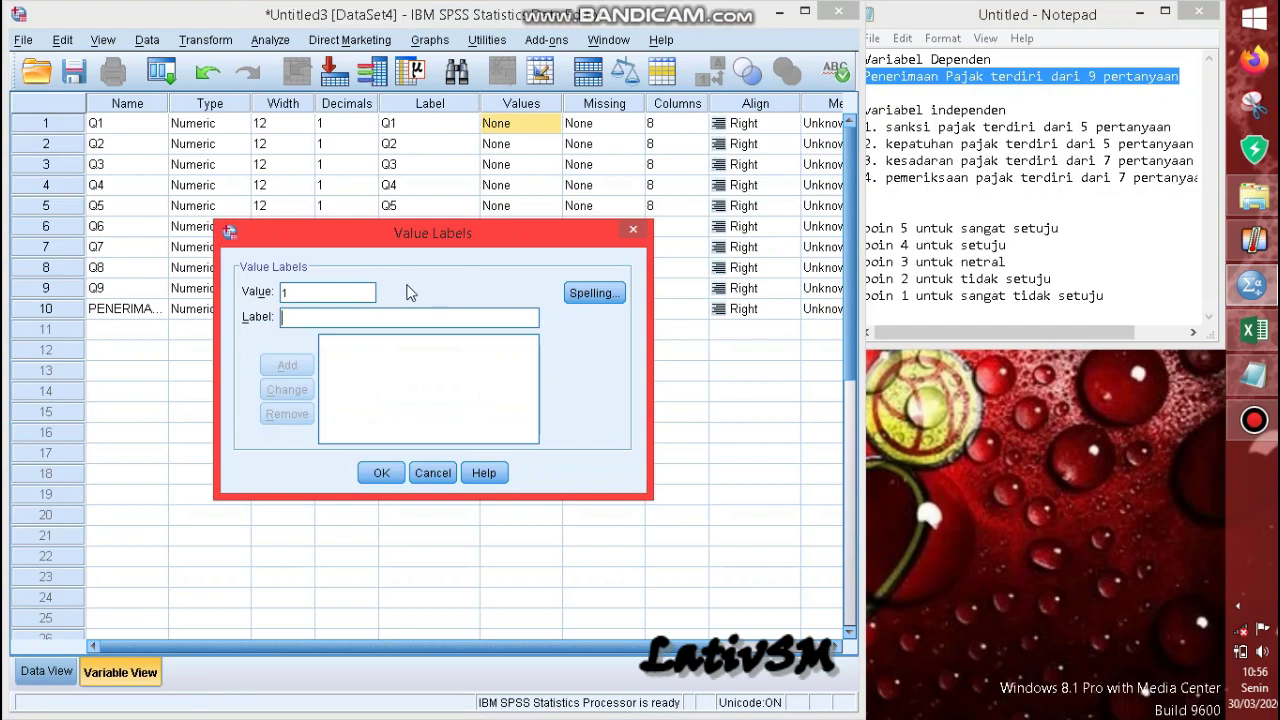
pyautogui.press('Tab')
pyautogui.write('STS')
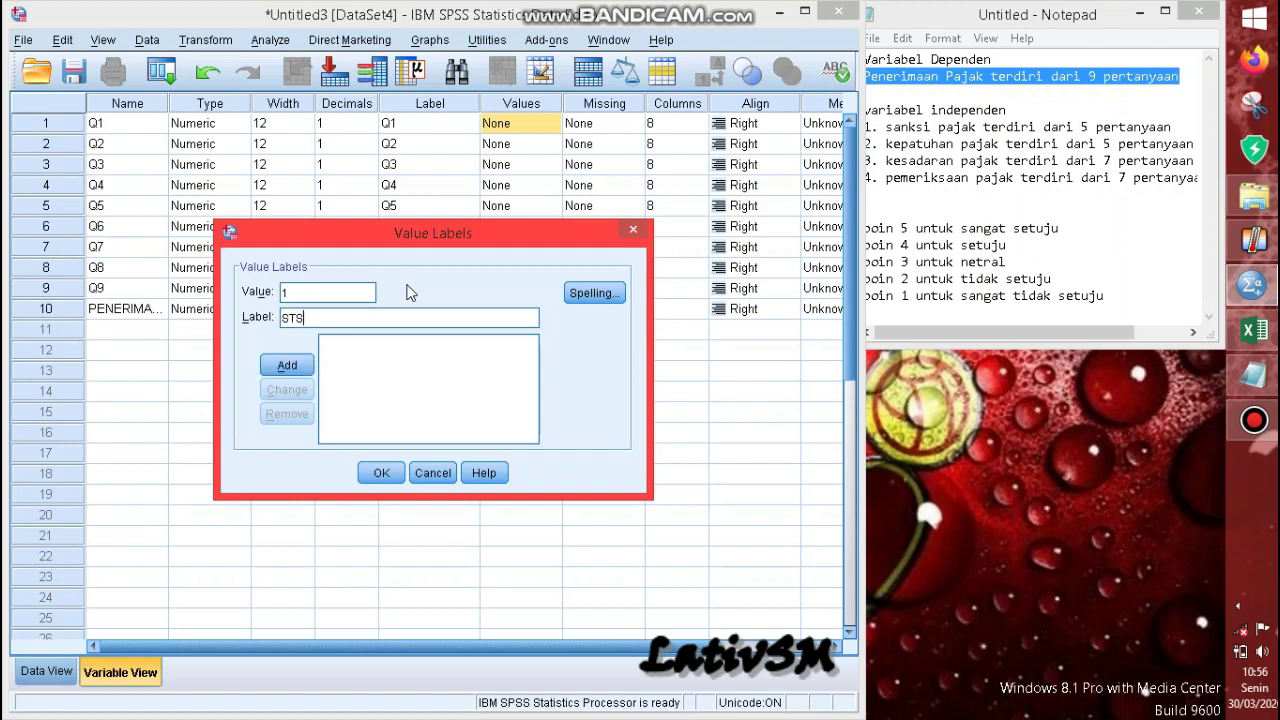
pyautogui.press('Return')
pyautogui.write('2')
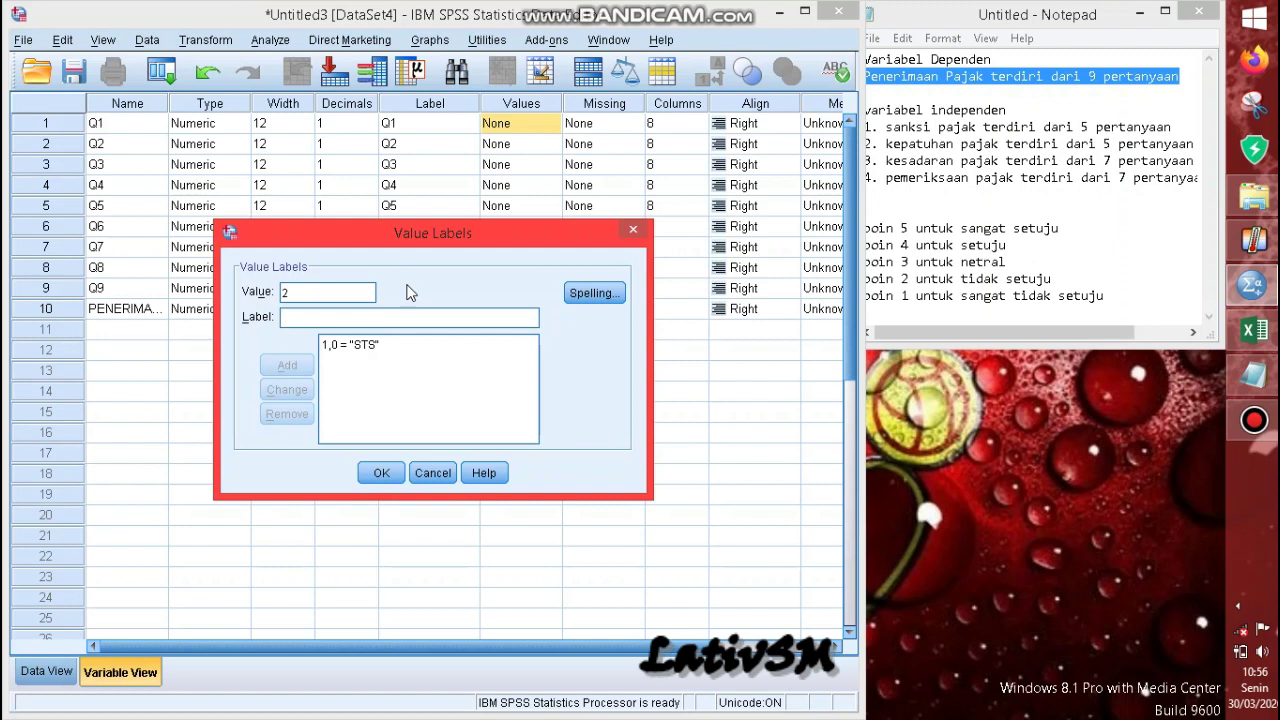
pyautogui.write('TS')
pyautogui.press('Return')
pyautogui.write('N')
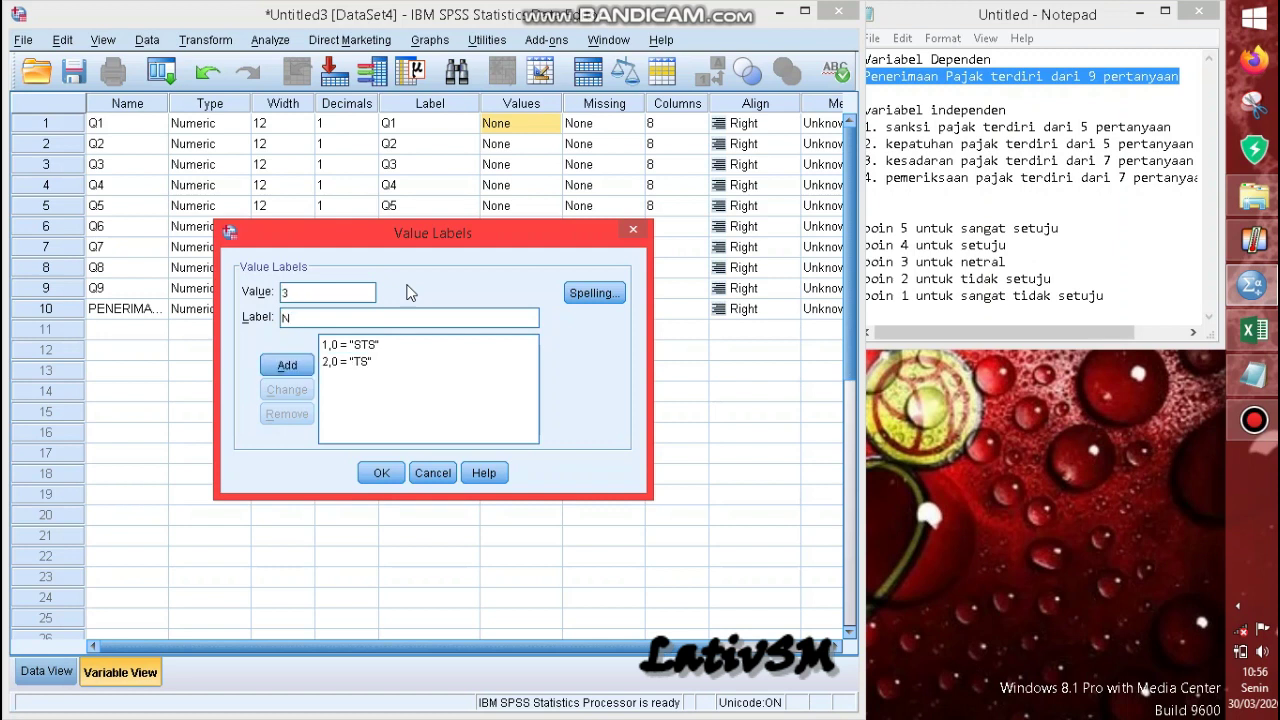
pyautogui.press('Return')
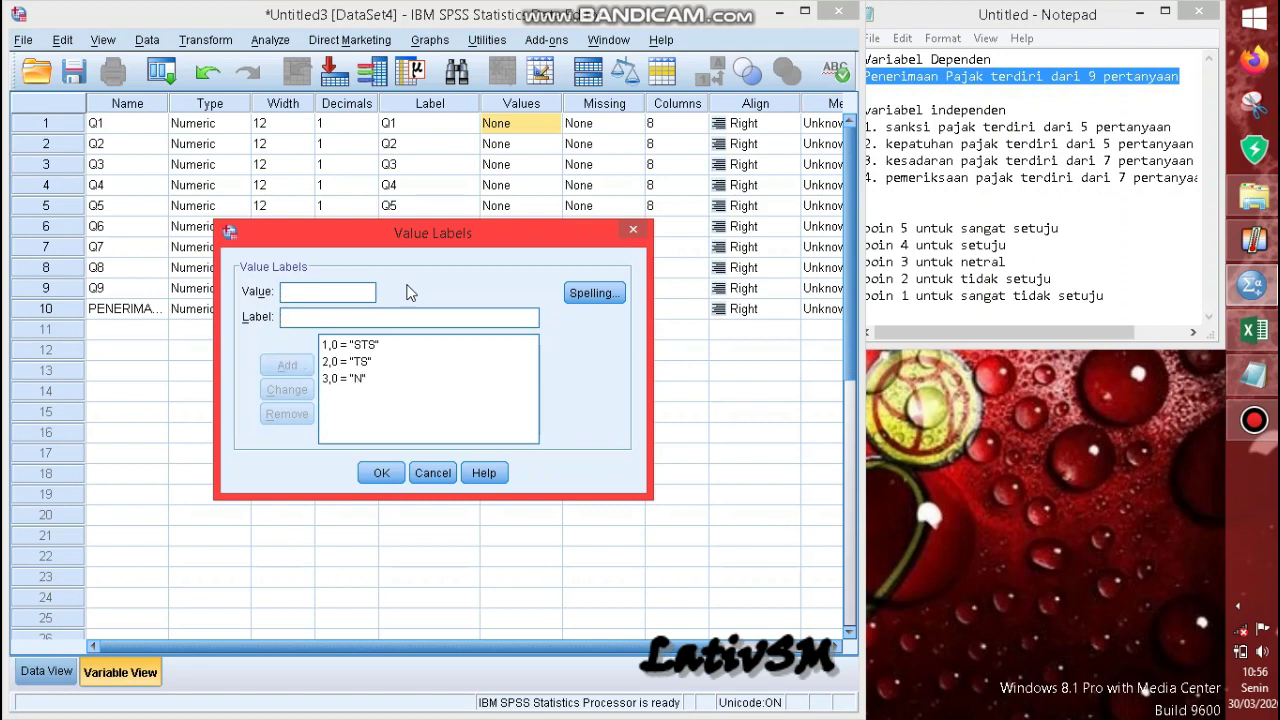
# Step: Complete Q1's value labels with 4 as S and 5 as SS, and apply them
pyautogui.write('3')
pyautogui.press('BackSpace')
pyautogui.press('Tab')
pyautogui.write('S')
pyautogui.press('Return')
pyautogui.write('SS')
pyautogui.press('Return')
pyautogui.click(374, 476)
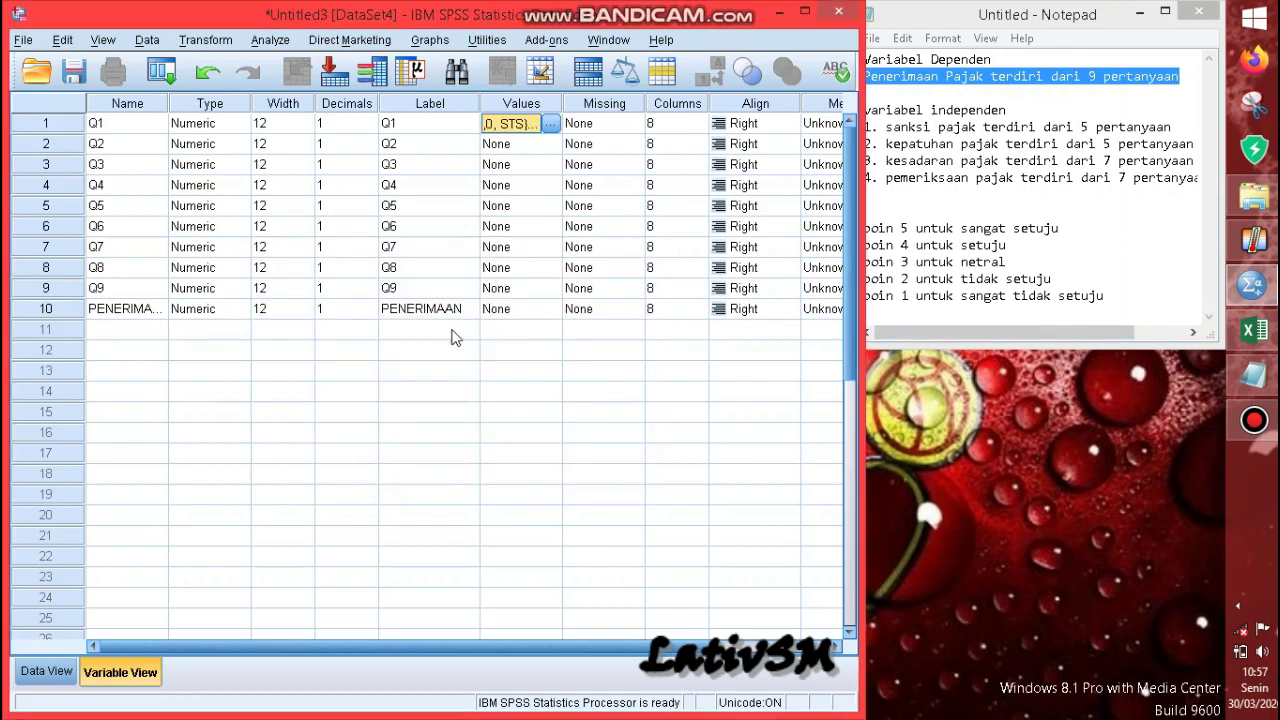
# Step: Add value labels for Q2: 1 as STS, 2 as TS and 3 as N
pyautogui.click(530, 150)
pyautogui.click(551, 145)
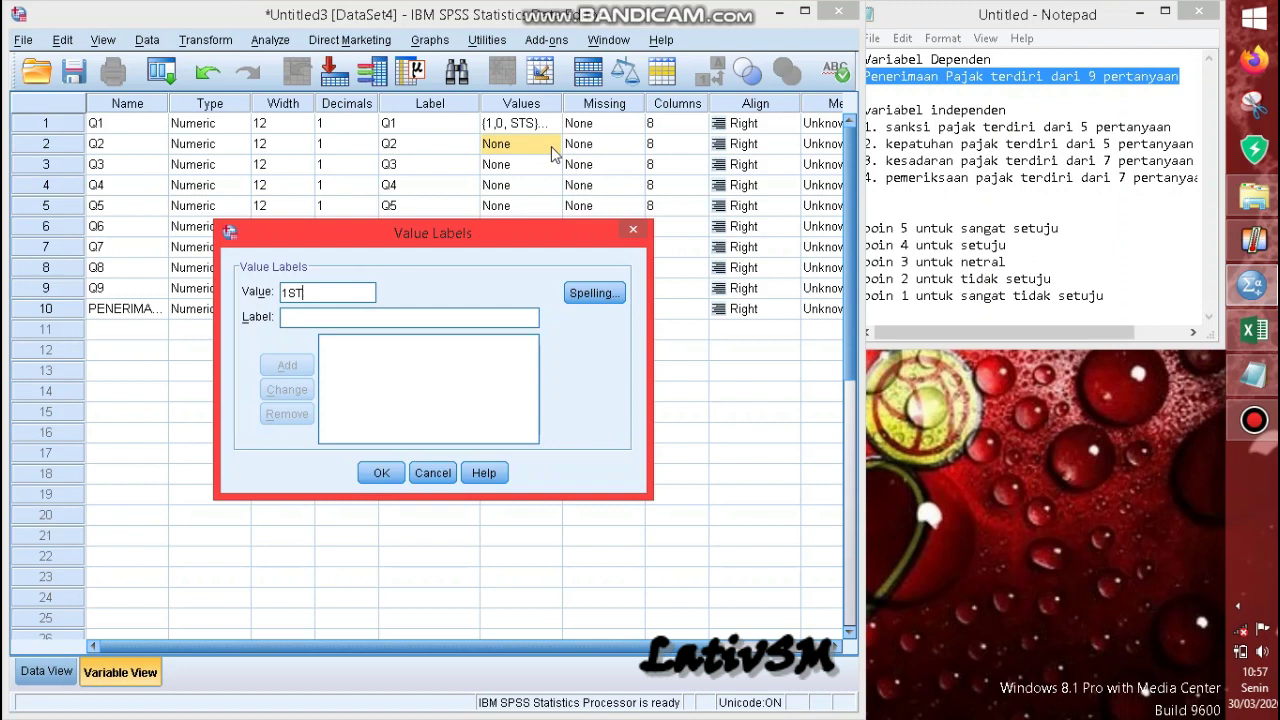
pyautogui.write('STS')
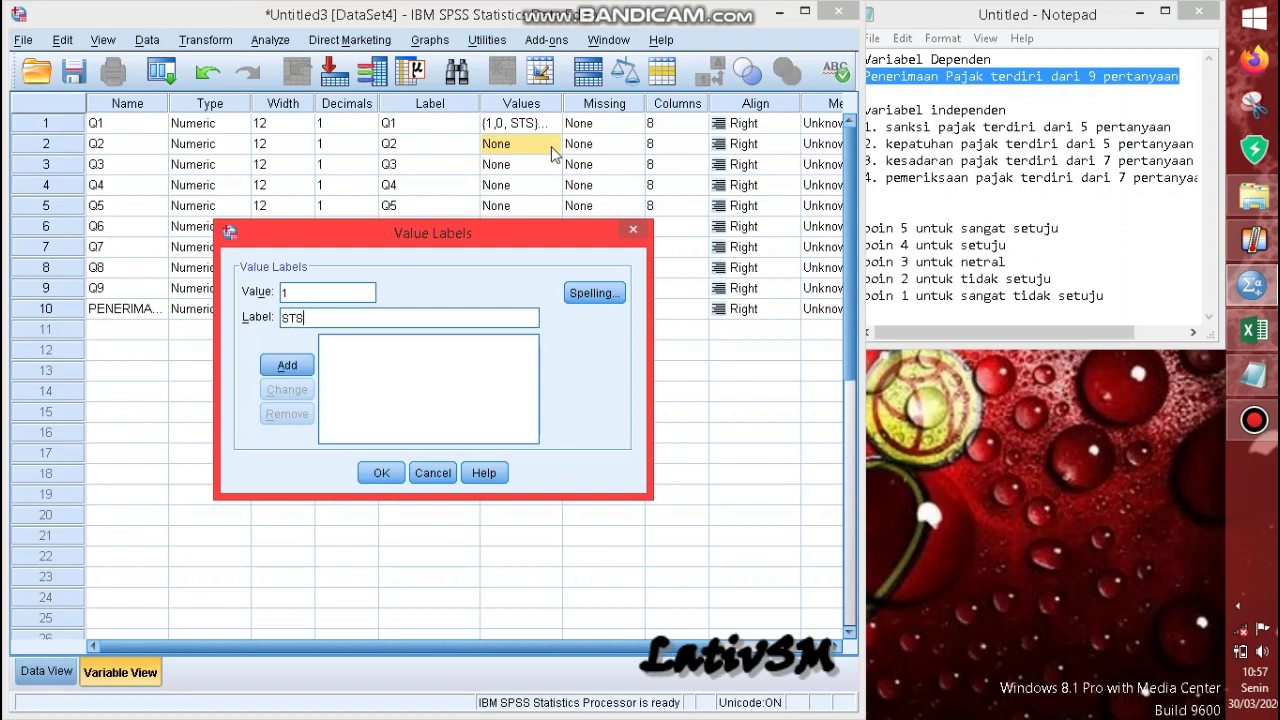
pyautogui.press('Return')
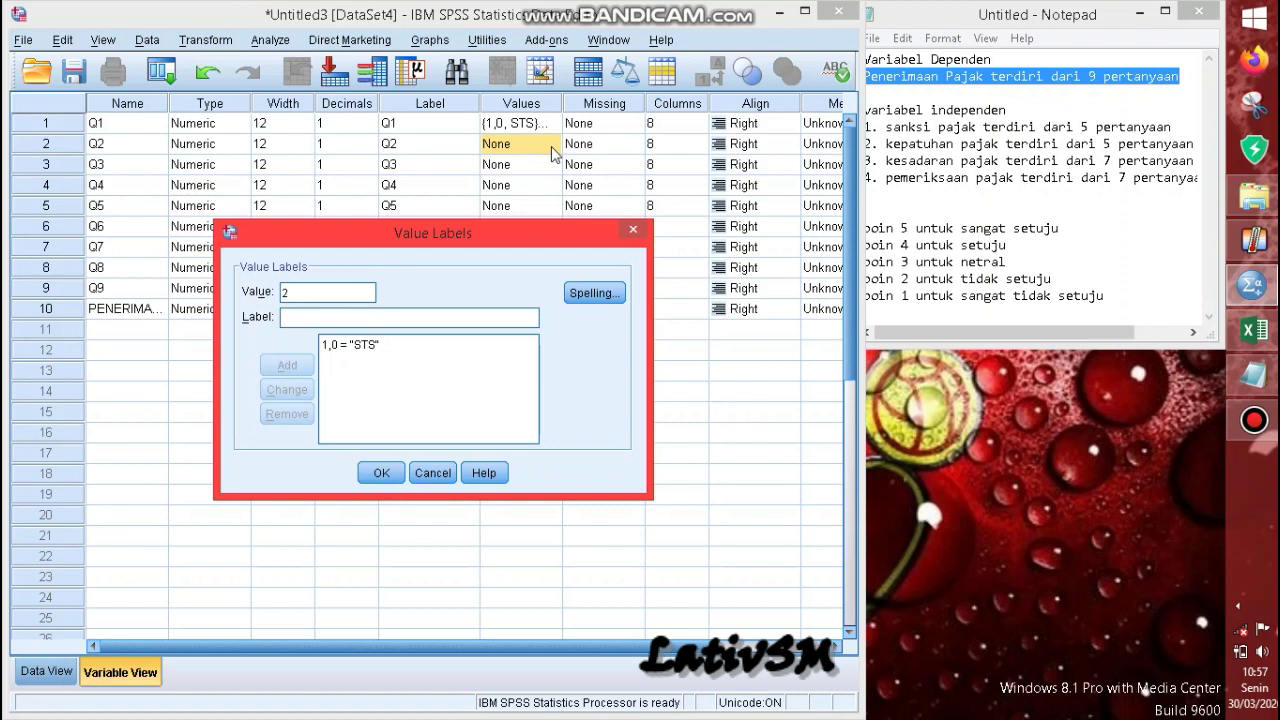
pyautogui.write('TS')
pyautogui.press('Return')
pyautogui.write('N')
pyautogui.press('Return')
# Step: Complete Q2's value labels with 4 as S and 5 as SS, and apply them
pyautogui.write('S')
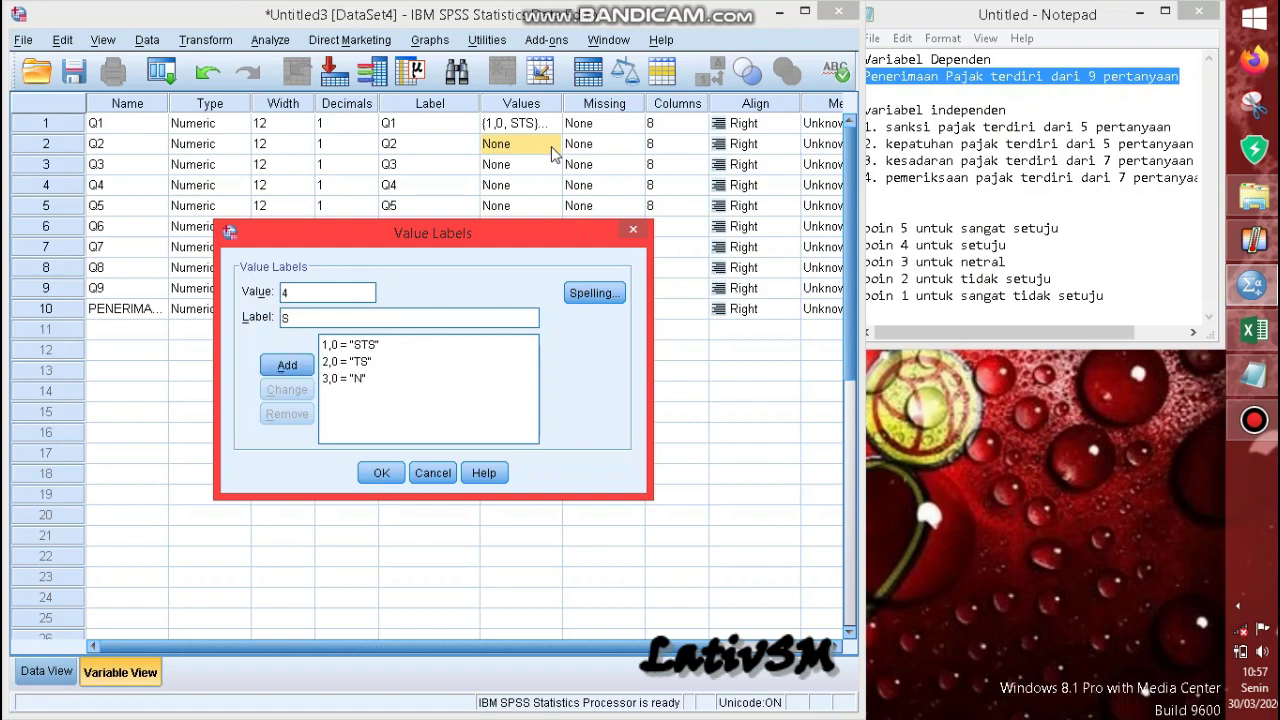
pyautogui.press('Return')
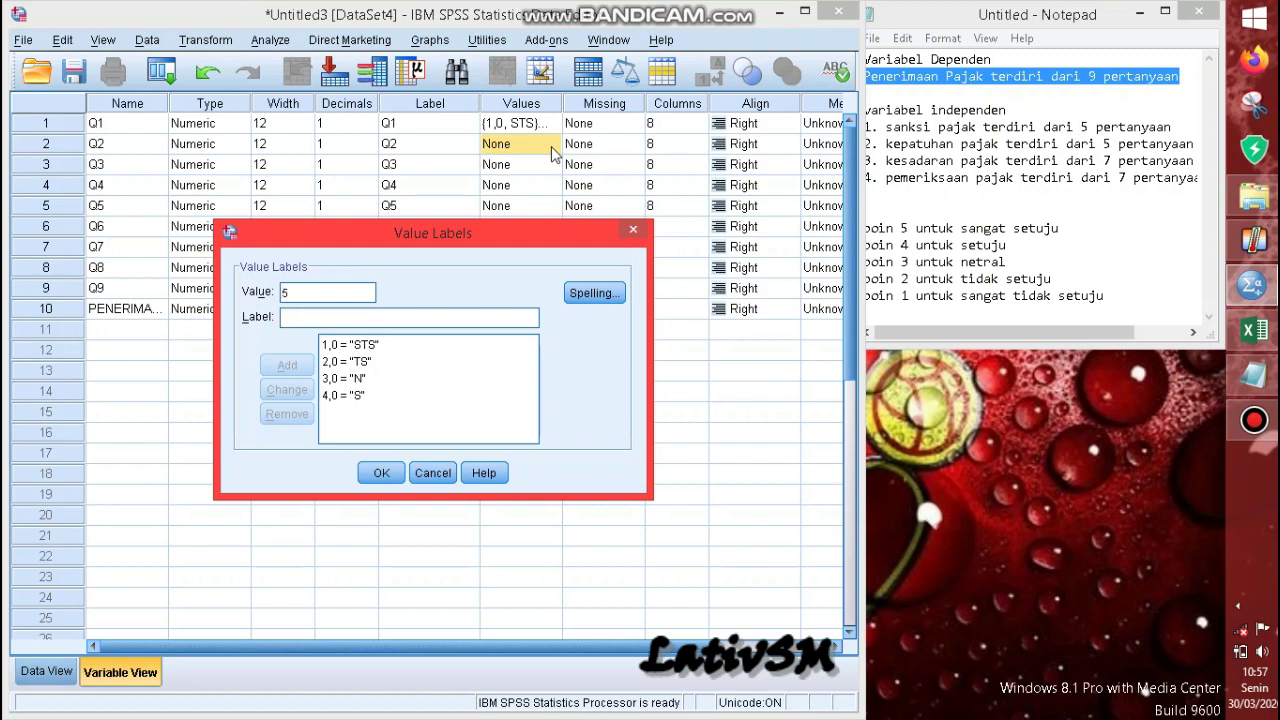
pyautogui.write('SS')
pyautogui.press('Return')
pyautogui.click(381, 472)
# Step: Add value labels for Q3: 1 as STS and 2 as TS
pyautogui.press('Down')
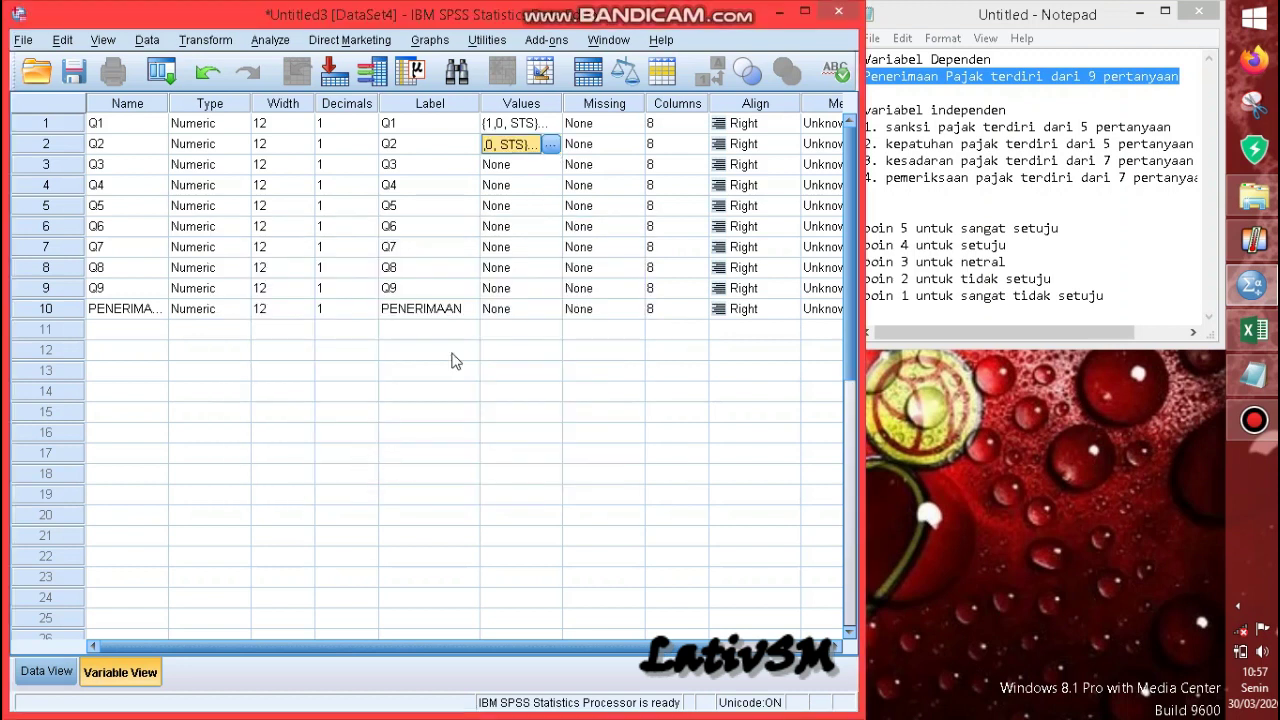
pyautogui.click(552, 164)
pyautogui.write('1')
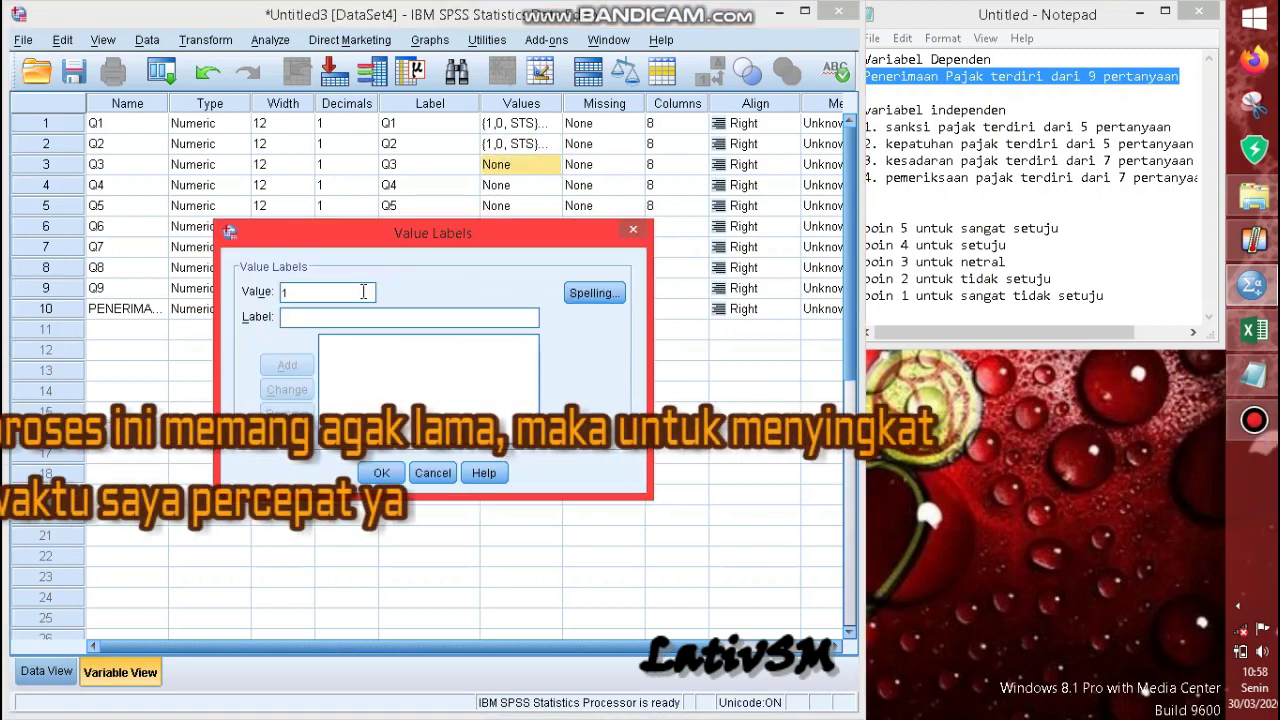
pyautogui.press('Tab')
pyautogui.write('STS')
pyautogui.press('Return')
pyautogui.write('2')
pyautogui.press('Tab')
pyautogui.write('TS')
pyautogui.press('Return')
pyautogui.write('4')
pyautogui.press('Tab')
pyautogui.write('N')
pyautogui.press('Return')
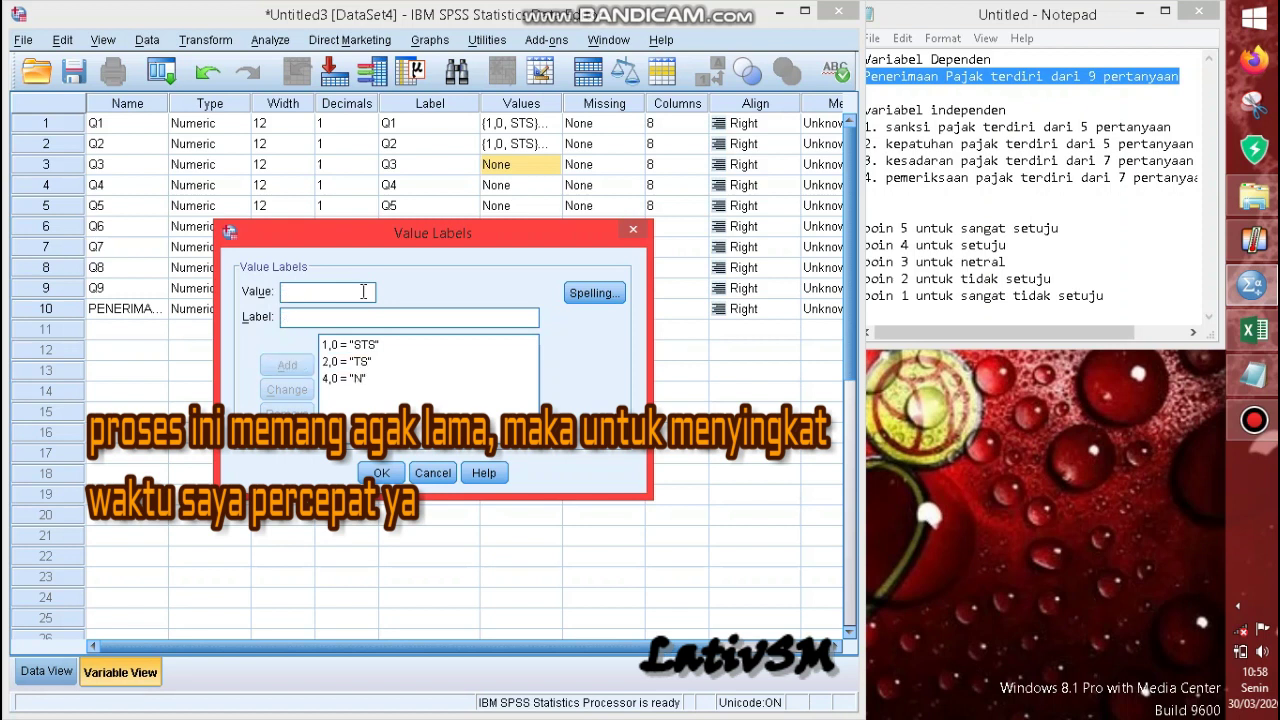
pyautogui.write('S')
pyautogui.press('Return')
pyautogui.click(345, 378)
pyautogui.click(345, 395)
pyautogui.click(345, 344)
pyautogui.click(345, 378)
pyautogui.click(287, 412)
pyautogui.click(287, 412)
# Step: Complete Q3's value labels with 3 as N, 4 as S and 5 as SS, and apply them
pyautogui.write('N')
pyautogui.press('Return')
pyautogui.write('4S')
pyautogui.press('Return')
pyautogui.write('5')
pyautogui.press('Tab')
pyautogui.write('SS')
pyautogui.press('Return')
pyautogui.click(381, 473)
# Step: Add value labels for Q4: 1 as STS, 2 as TS and 3 as N
pyautogui.click(553, 185)
pyautogui.write('1')
pyautogui.press('Tab')
pyautogui.write('STS')
pyautogui.press('Return')
pyautogui.write('2TS')
pyautogui.press('Return')
pyautogui.write('3')
pyautogui.press('Tab')
pyautogui.write('N')
pyautogui.press('Return')
# Step: Complete Q4's value labels with 4 as S and 5 as SS, and apply them
pyautogui.write('4')
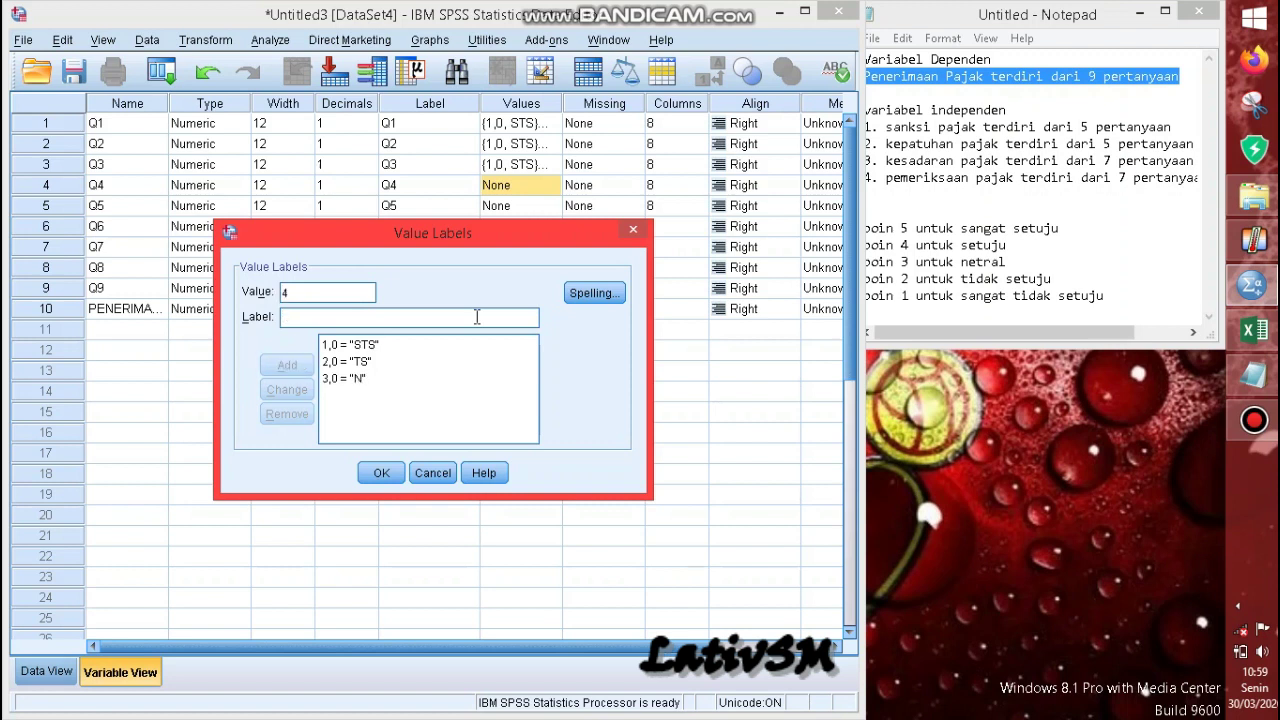
pyautogui.write('S')
pyautogui.press('Return')
pyautogui.write('5')
pyautogui.press('Tab')
pyautogui.write('SS')
pyautogui.press('Return')
pyautogui.click(381, 473)
# Step: Add value labels for Q5: 1 as STS and 2 as TS
pyautogui.click(553, 205)
pyautogui.write('STS')
pyautogui.press('Return')
pyautogui.write('2TS')
pyautogui.press('Return')
pyautogui.write('3S')
pyautogui.press('Return')
pyautogui.click(344, 378)
pyautogui.click(312, 320)
pyautogui.press('BackSpace')
# Step: Complete Q5's value labels with 3 as N, 4 as S and 5 as SS, and apply them
pyautogui.write('N')
pyautogui.press('Return')
pyautogui.write('4')
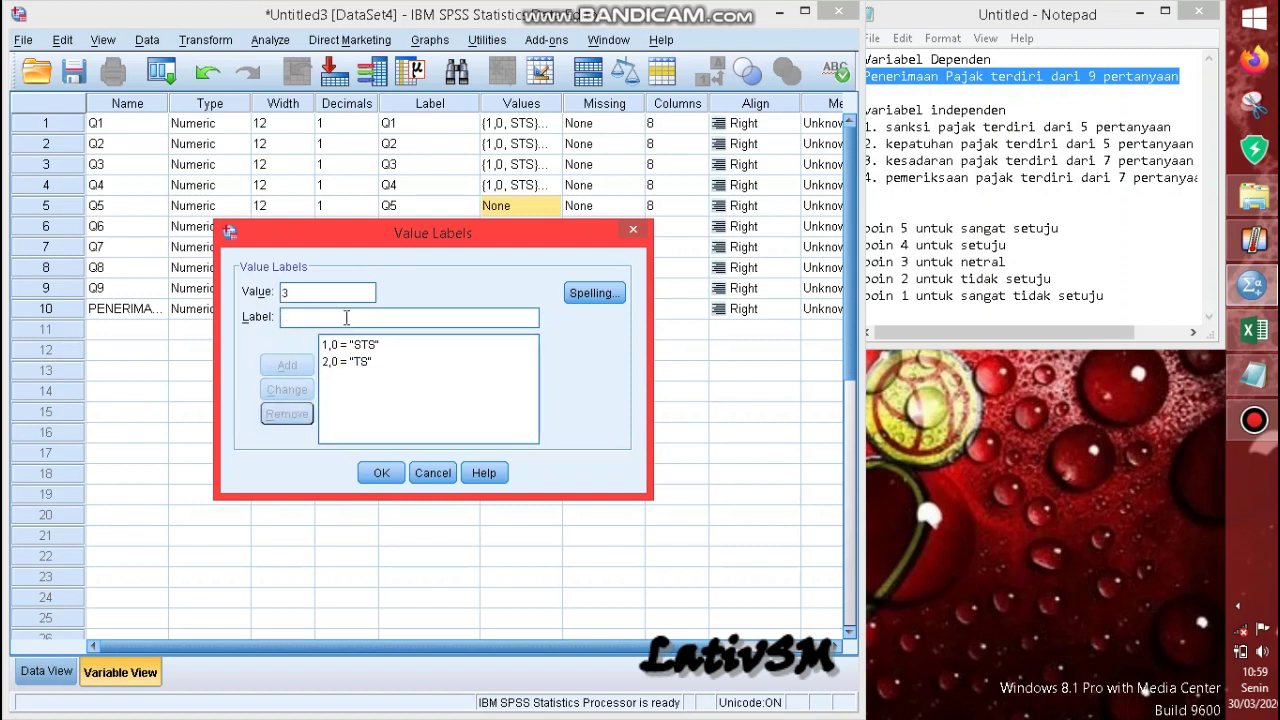
pyautogui.press('Tab')
pyautogui.write('S')
pyautogui.press('Return')
pyautogui.write('5')
pyautogui.press('Tab')
pyautogui.write('SS')
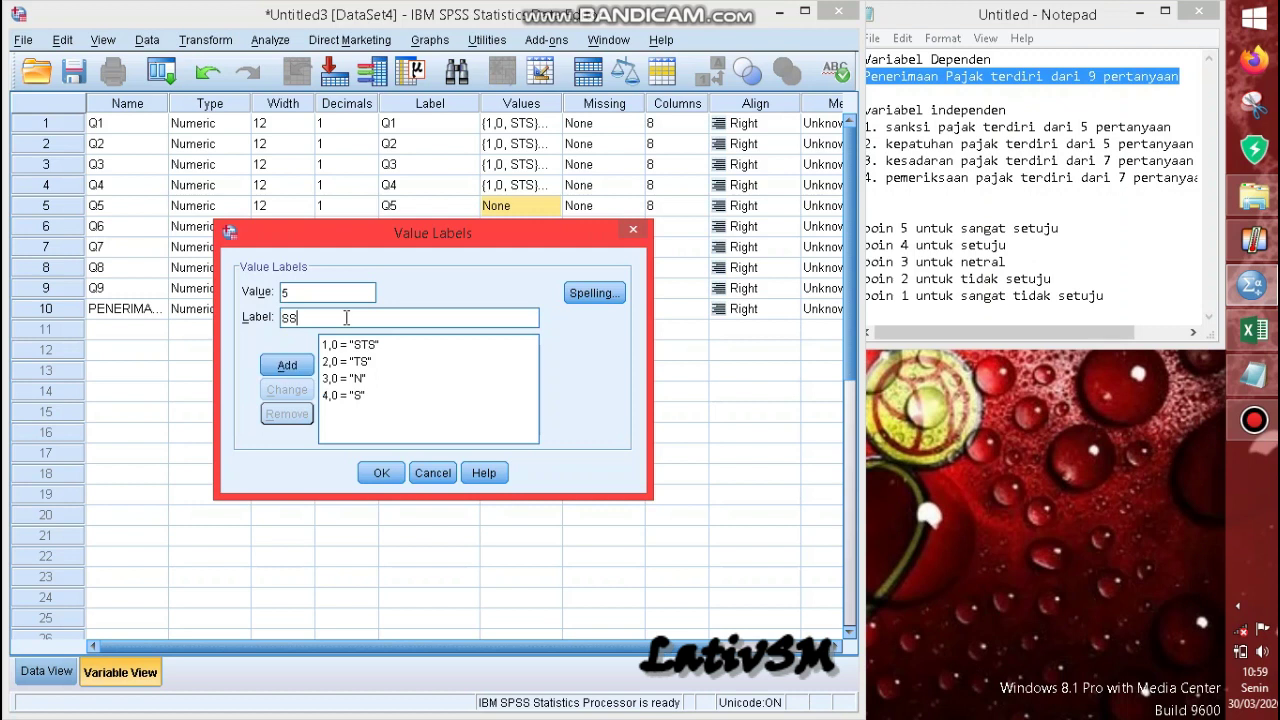
pyautogui.press('Return')
pyautogui.press('Return')
# Step: Add value labels for Q6: 1 as STS, 2 as TS and 3 as N
pyautogui.click(553, 226)
pyautogui.write('STS')
pyautogui.press('Return')
pyautogui.write('2')
pyautogui.press('Tab')
pyautogui.write('TS')
pyautogui.press('Return')
pyautogui.write('3')
pyautogui.press('Tab')
pyautogui.write('N')
pyautogui.press('Return')
pyautogui.write('4S')
pyautogui.press('Return')
pyautogui.write('5')
pyautogui.press('Return')
pyautogui.click(412, 399)
pyautogui.click(553, 226)
pyautogui.click(350, 395)
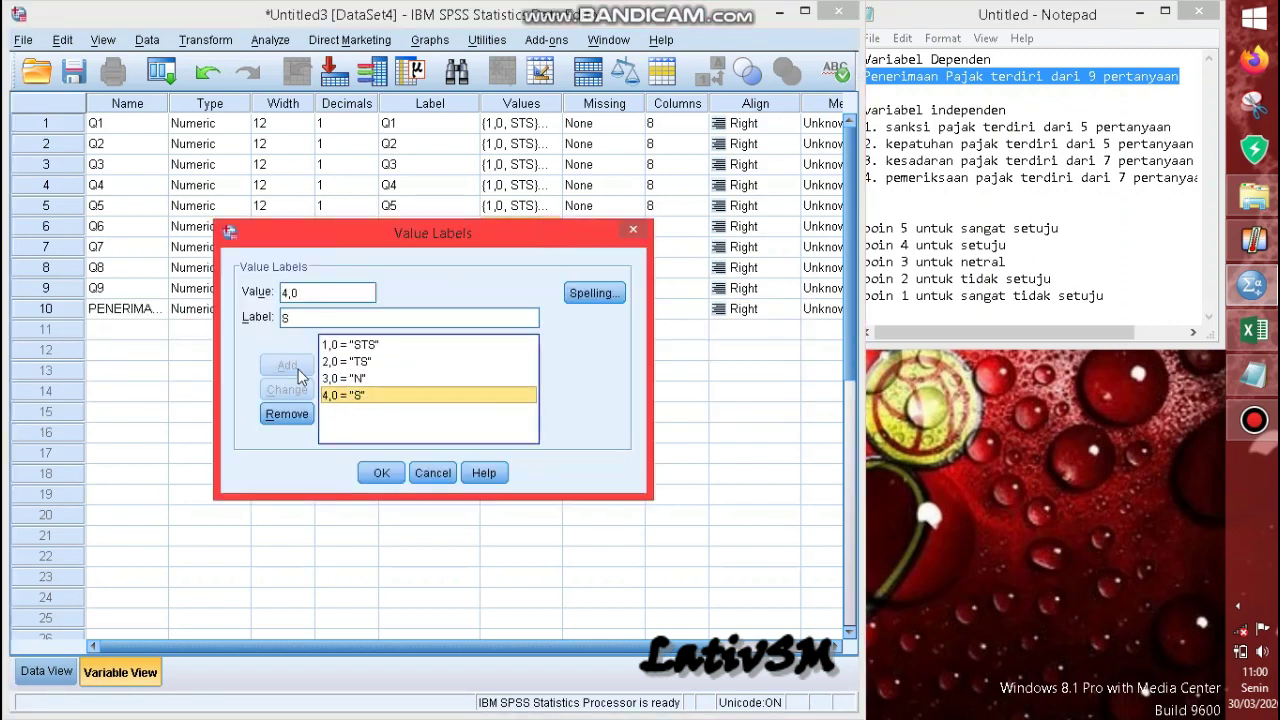
pyautogui.click(287, 414)
# Step: Complete Q6's value labels with 4 as S and 5 as SS, and apply them
pyautogui.write('4')
pyautogui.click(303, 316)
pyautogui.write('S')
pyautogui.press('Return')
pyautogui.write('5')
pyautogui.press('Tab')
pyautogui.write('SS')
pyautogui.press('Return')
pyautogui.click(381, 472)
# Step: Add value labels for Q7, 1 as STS, 2 as TS, 3 as N and 5 as SS, and apply them
pyautogui.click(515, 246)
pyautogui.click(553, 246)
pyautogui.write('1\tSTS 2\tTS 3\tN 5\tSS')
pyautogui.click(381, 472)
# Step: Start value labels for Q8, adding 1 as STS and 2 as TS
pyautogui.click(540, 267)
pyautogui.click(553, 267)
pyautogui.write('1')
pyautogui.press('Tab')
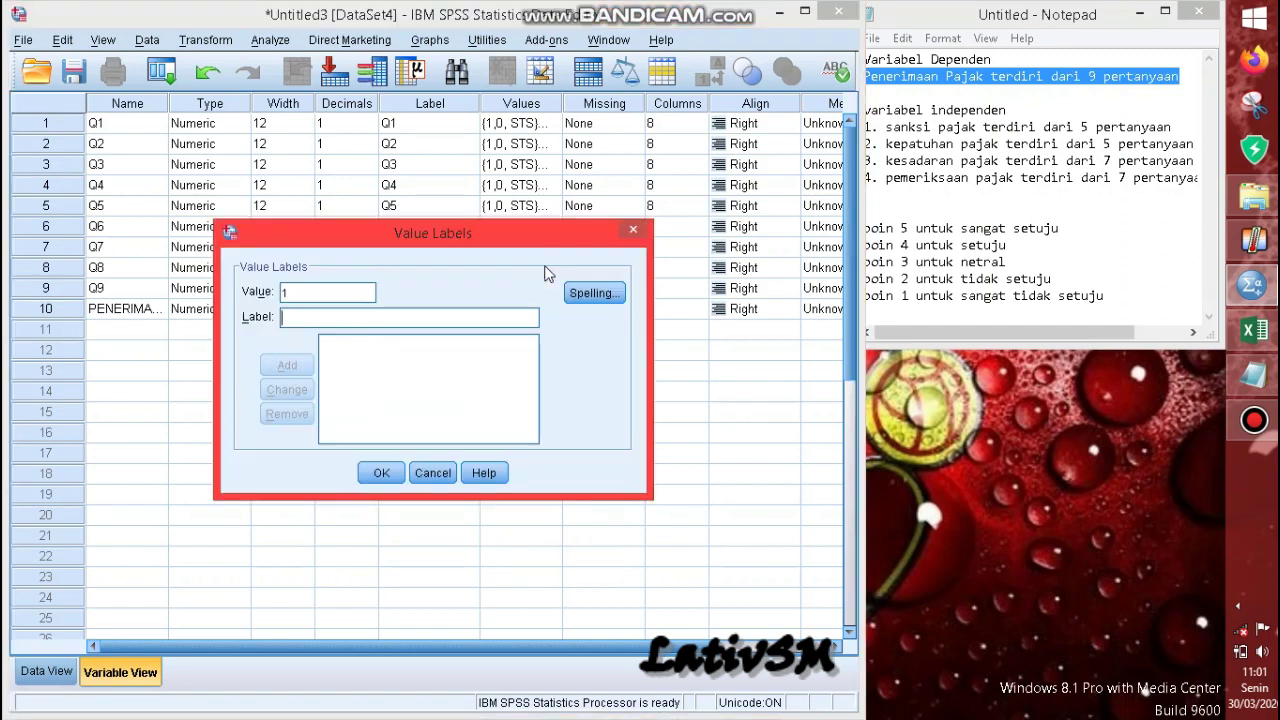
pyautogui.write('STS')
pyautogui.press('Return')
pyautogui.write('2')
pyautogui.press('Tab')
pyautogui.write('TS')
pyautogui.press('Return')
# Step: Add 3 as N to Q8's value labels, continue with value 4, and apply the labels
pyautogui.write('3N')
pyautogui.press('Return')
pyautogui.write('4')
pyautogui.press('Tab')
pyautogui.press('BackSpace')
pyautogui.click(381, 472)
# Step: Start value labels for PENERIMAAN, adding 1 as STS and 2 as TS
pyautogui.click(540, 308)
pyautogui.click(553, 308)
pyautogui.write('1')
pyautogui.click(470, 317)
pyautogui.write('STS')
pyautogui.press('Return')
pyautogui.write('2')
pyautogui.press('Tab')
pyautogui.write('TS')
pyautogui.press('Return')
# Step: Complete PENERIMAAN's value labels with 3 as N, 4 as S and 5 as SS, and apply them
pyautogui.write('3')
pyautogui.press('Tab')
pyautogui.write('N')
pyautogui.press('Return')
pyautogui.press('Tab')
pyautogui.write('S')
pyautogui.press('Return')
pyautogui.write('5')
pyautogui.press('Tab')
pyautogui.write('SS')
pyautogui.press('Return')
pyautogui.press('Return')
pyautogui.click(552, 310)
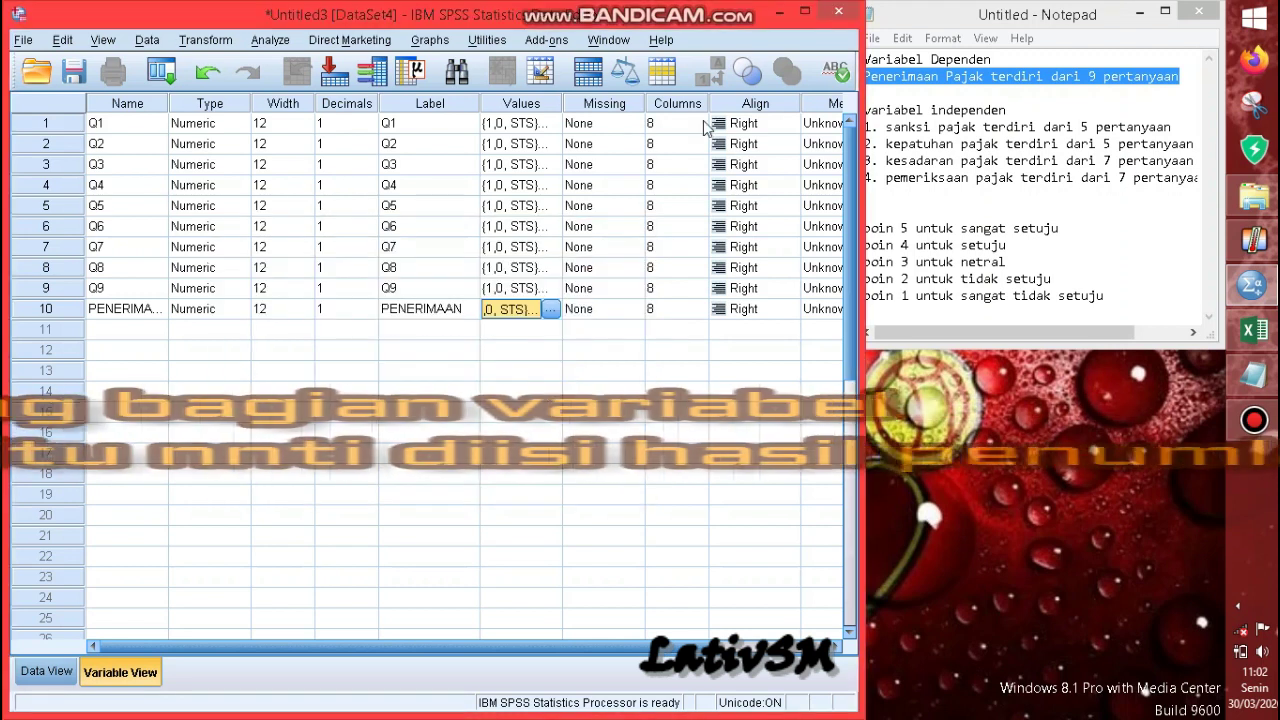
# Step: Set the display column width of Q1, Q2 and Q3 to 12
pyautogui.click(697, 122)
pyautogui.doubleClick(698, 119)
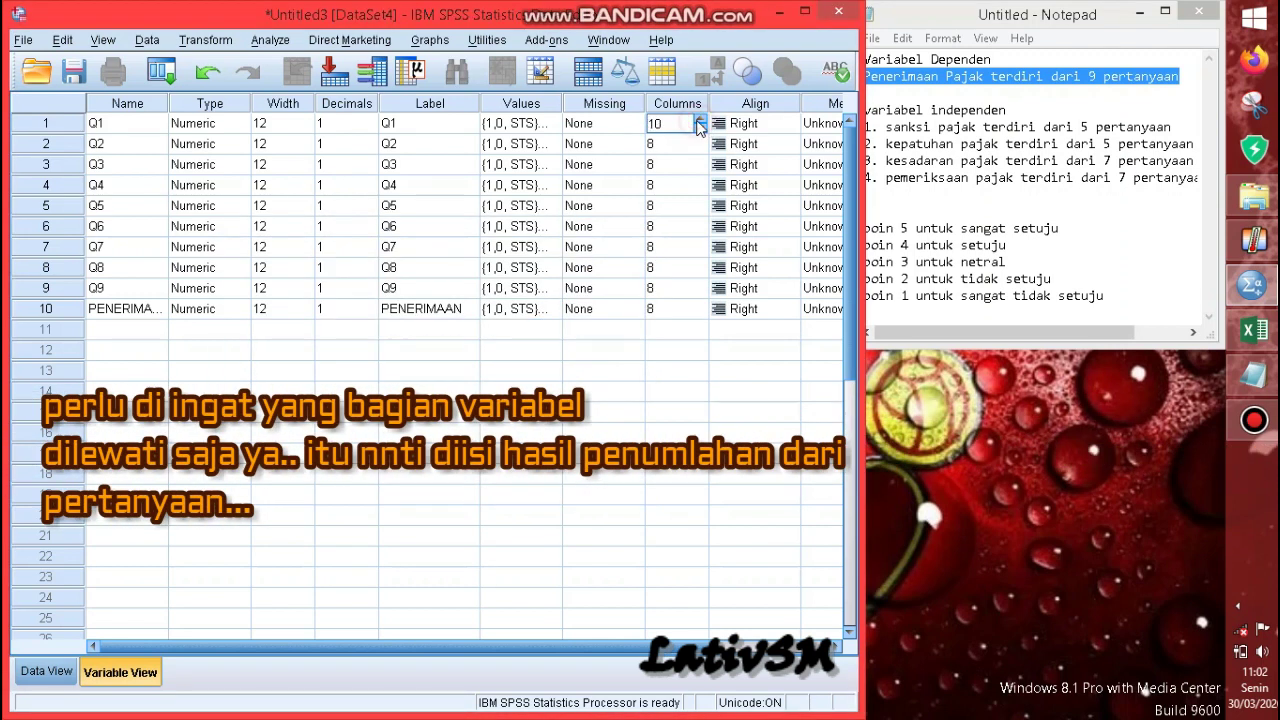
pyautogui.doubleClick(690, 121)
pyautogui.click(666, 145)
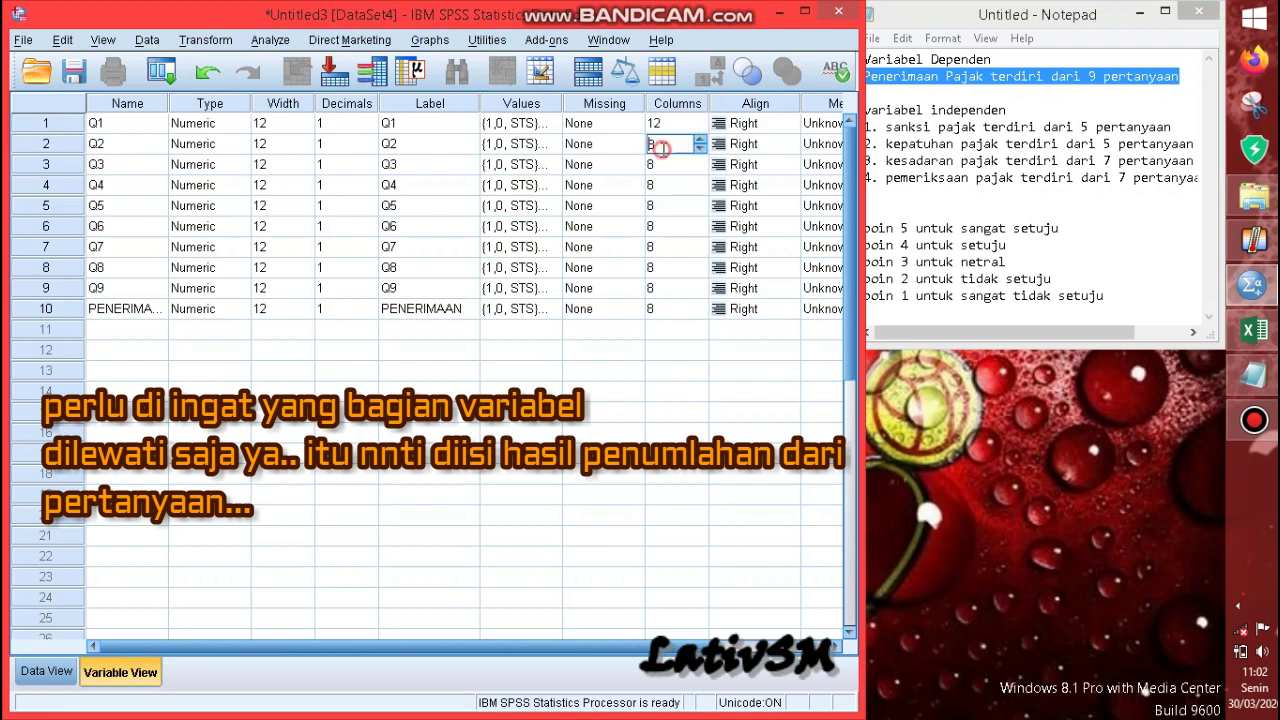
pyautogui.write('12')
pyautogui.click(678, 164)
pyautogui.write('1')
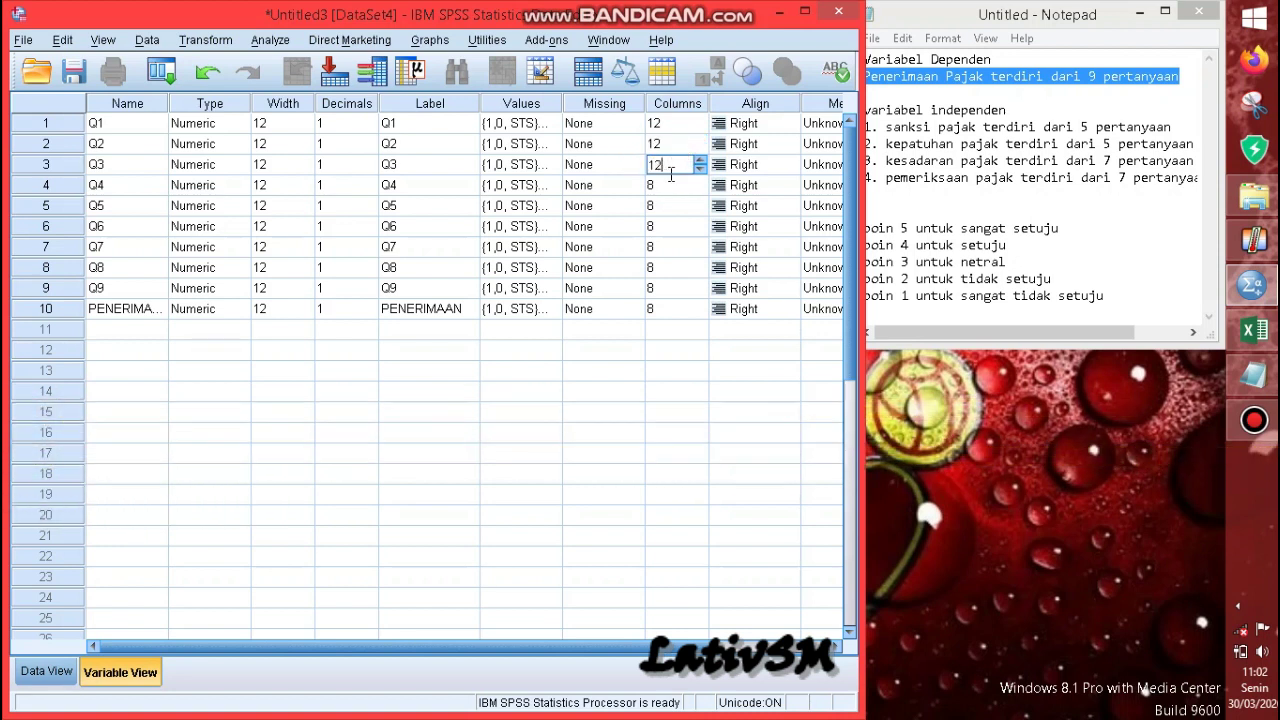
# Step: Set the display column width of Q4, Q5 and Q6 to 12
pyautogui.click(666, 185)
pyautogui.write('12')
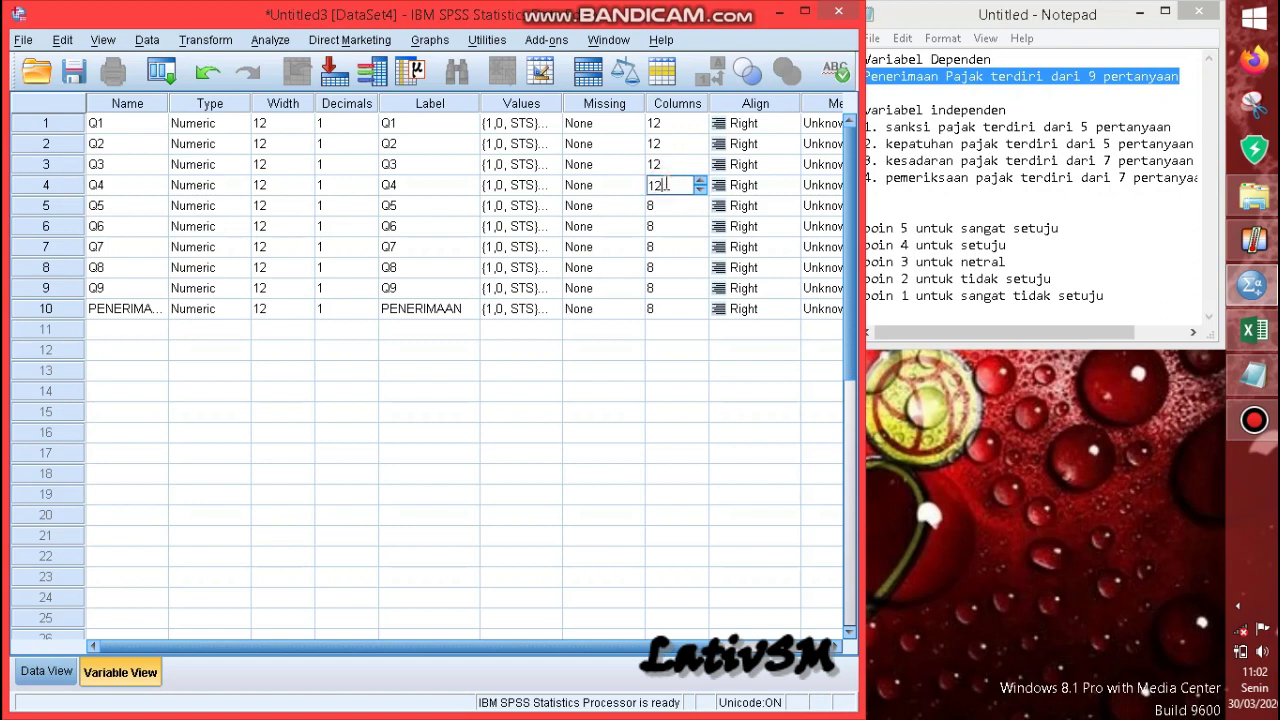
pyautogui.click(662, 205)
pyautogui.write('12')
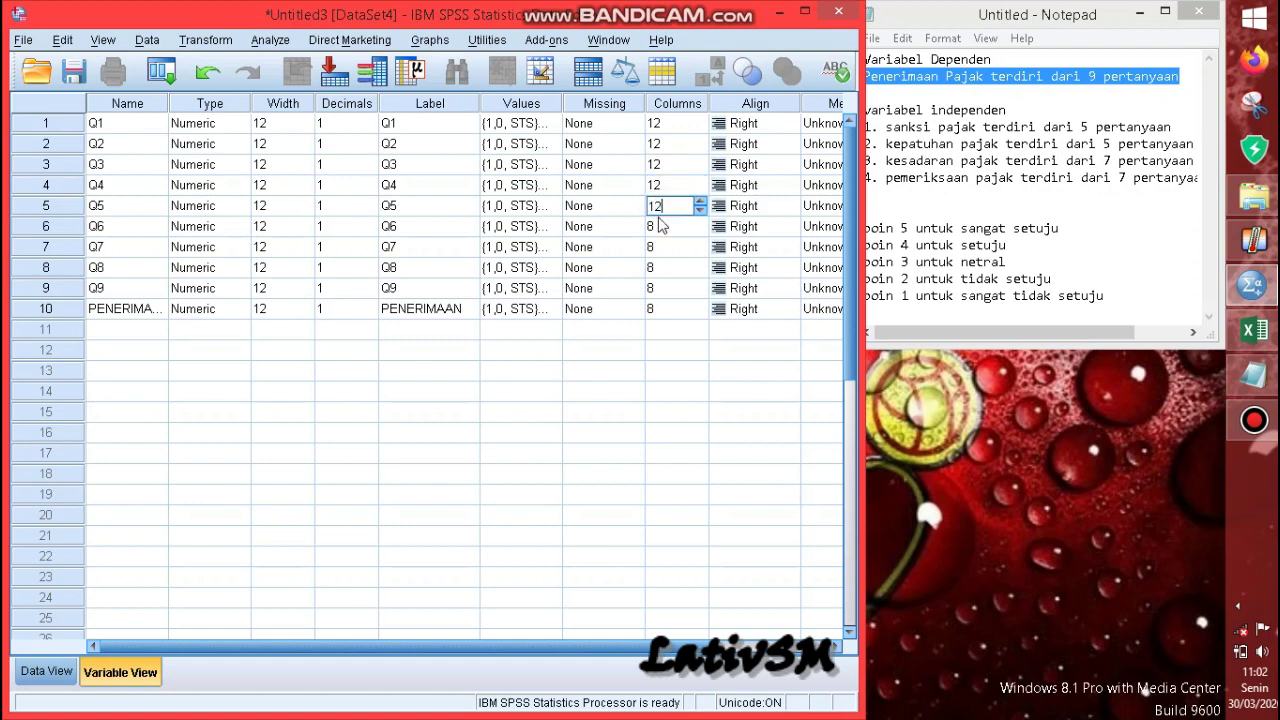
pyautogui.click(660, 226)
pyautogui.write('12')
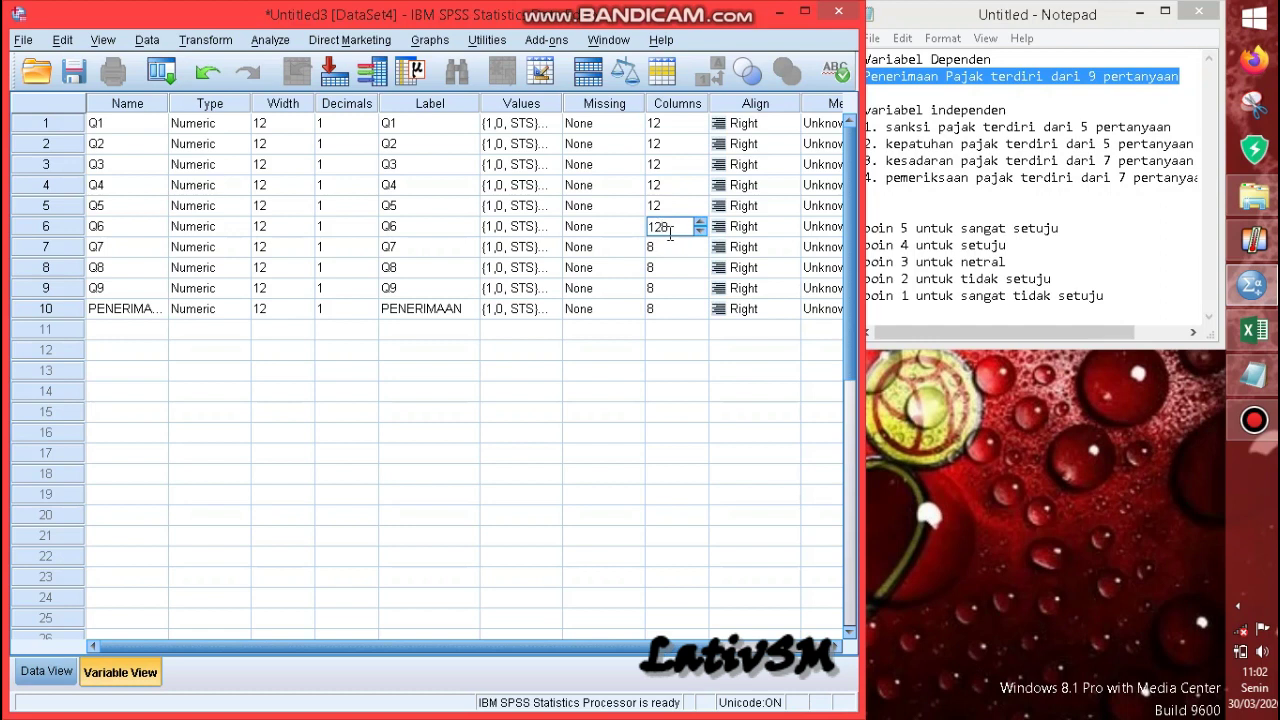
pyautogui.press('Delete')
# Step: Set the display column width of Q7, Q8, Q9 and PENERIMAAN to 12
pyautogui.click(674, 246)
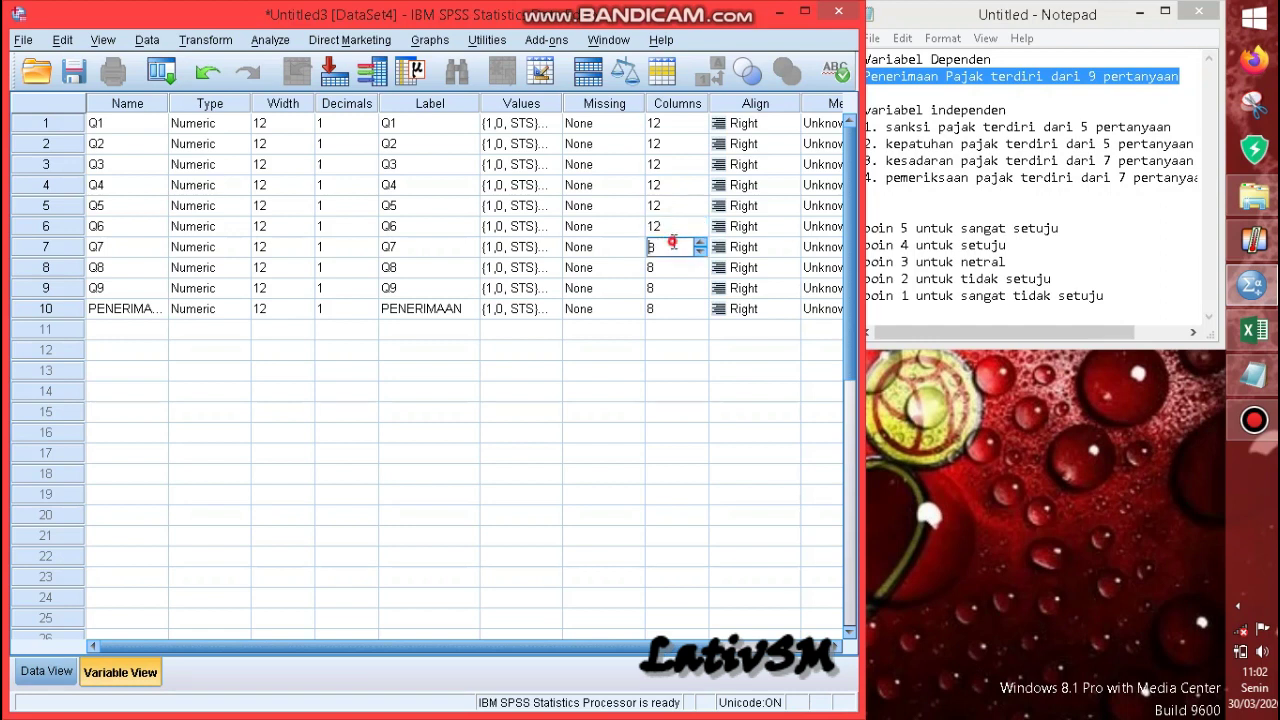
pyautogui.write('12')
pyautogui.click(661, 267)
pyautogui.click(660, 290)
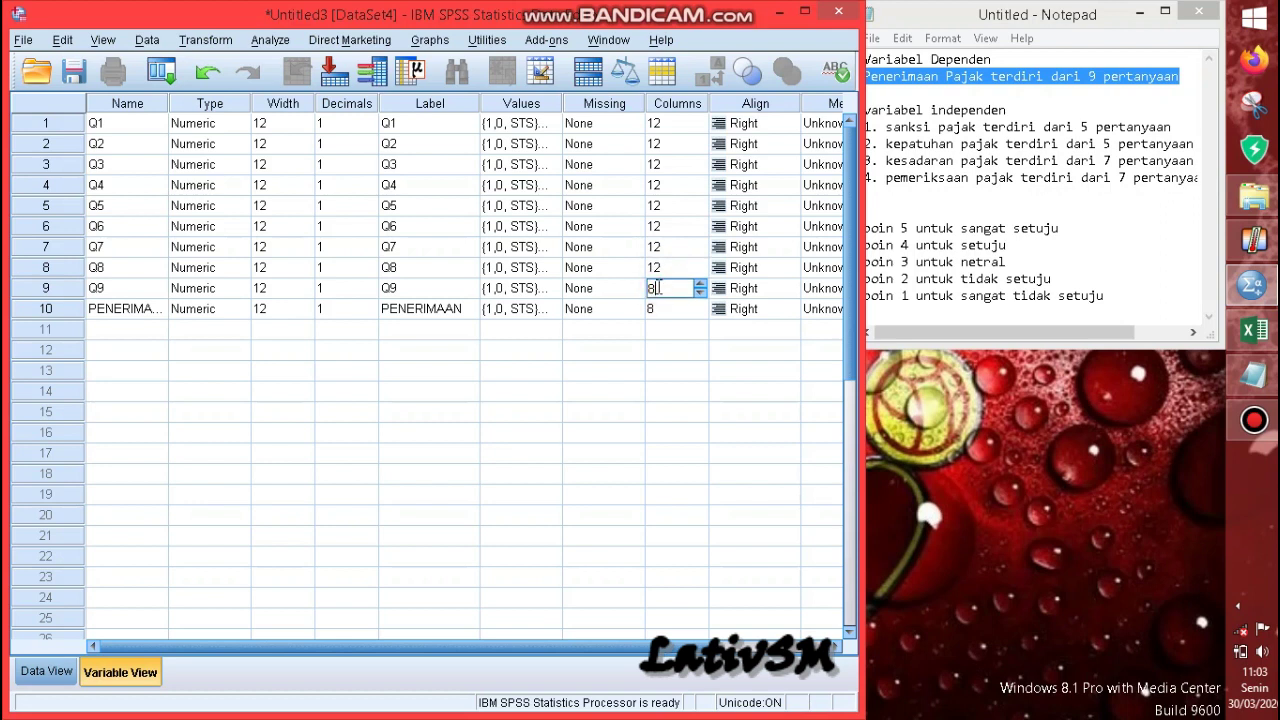
pyautogui.click(660, 308)
pyautogui.write('12')
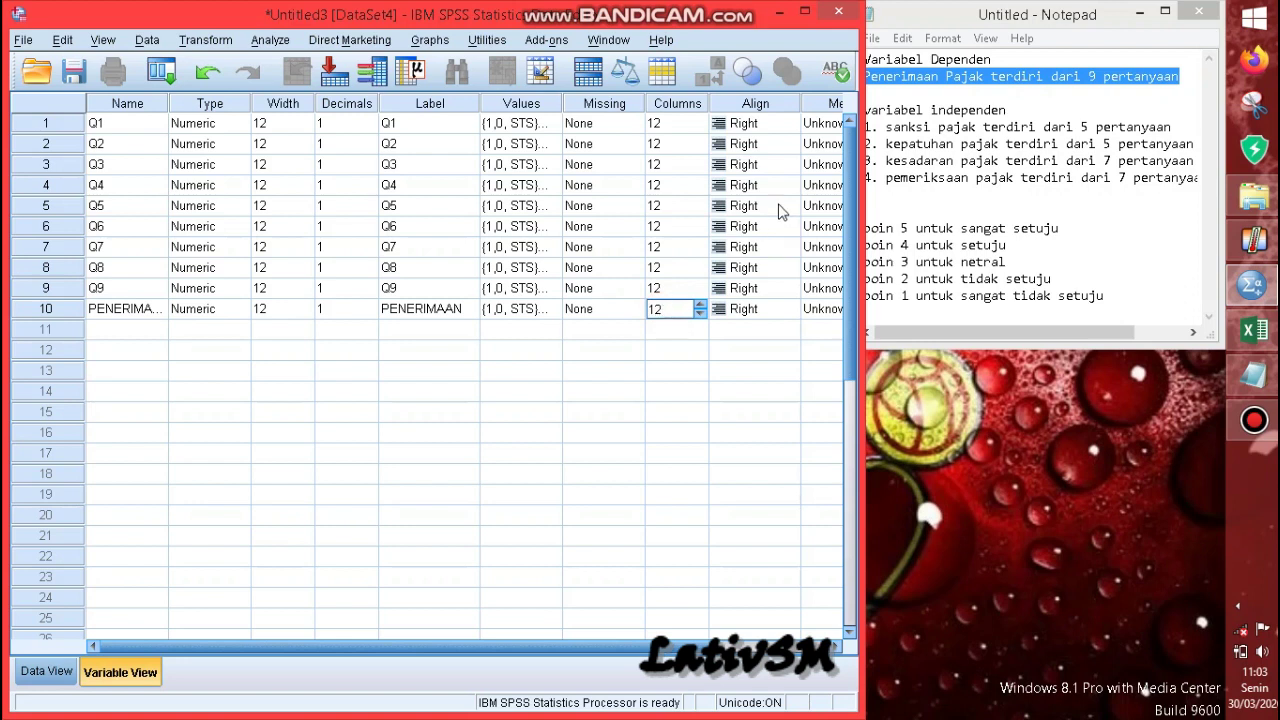
# Step: Set the measurement level of Q1 and Q2 to Nominal
pyautogui.click(561, 648)
pyautogui.click(762, 125)
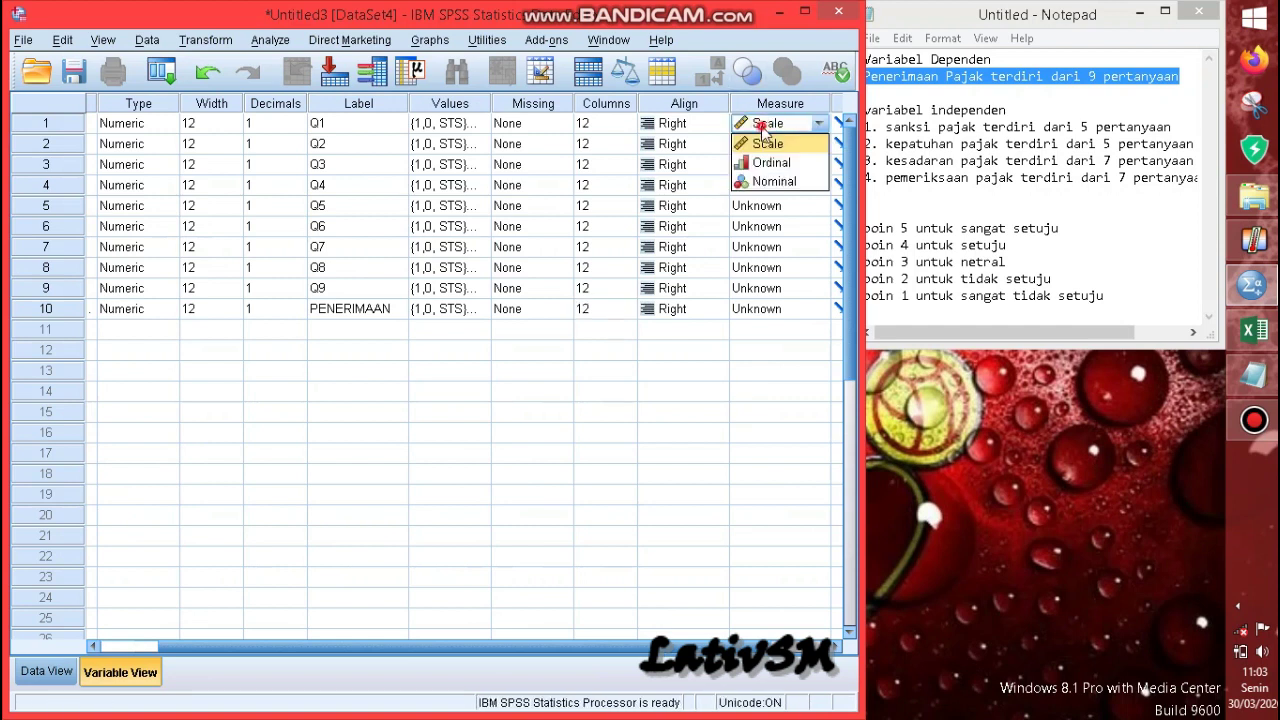
pyautogui.click(765, 187)
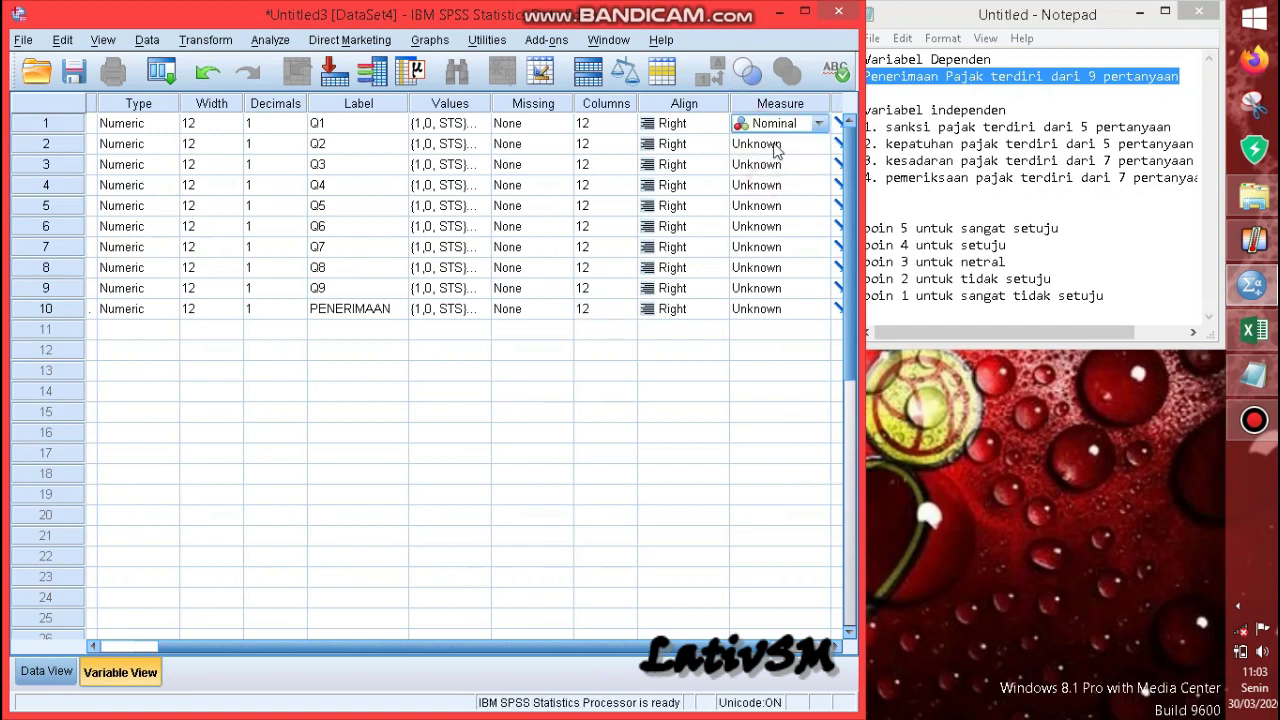
pyautogui.click(775, 145)
pyautogui.click(776, 203)
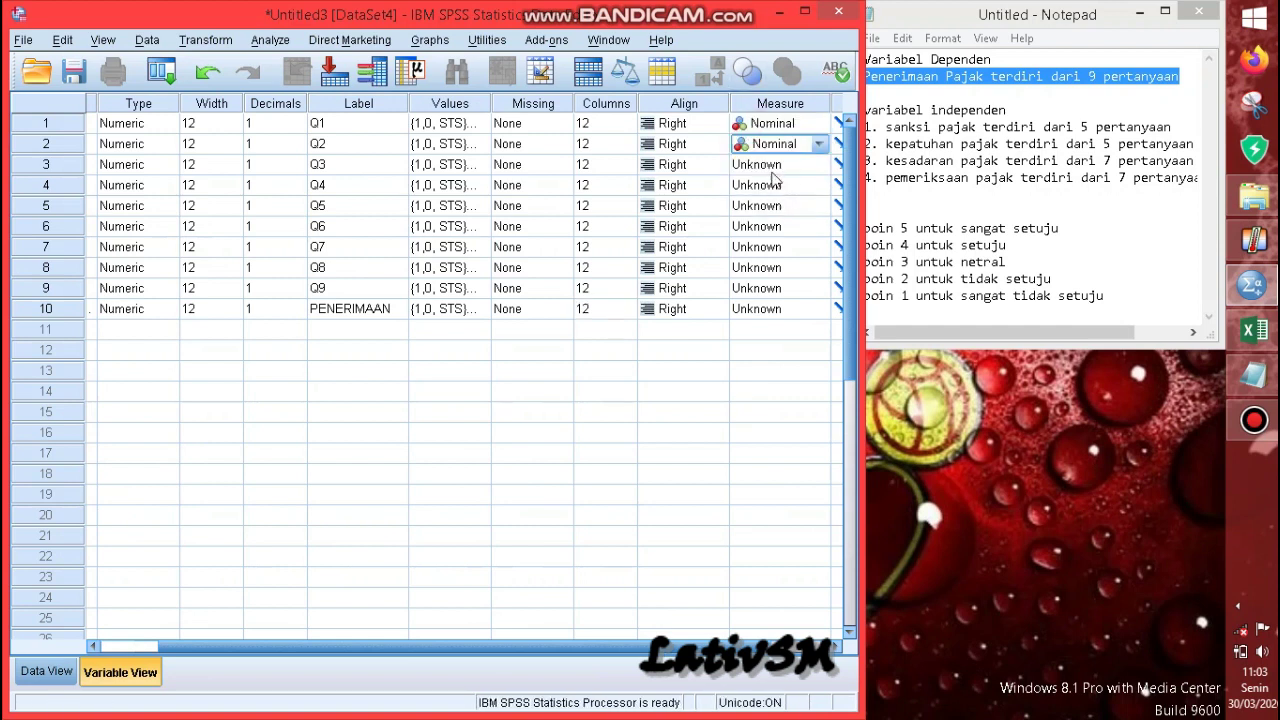
# Step: Set the measurement level of Q3 and Q4 to Nominal
pyautogui.click(773, 166)
pyautogui.click(770, 186)
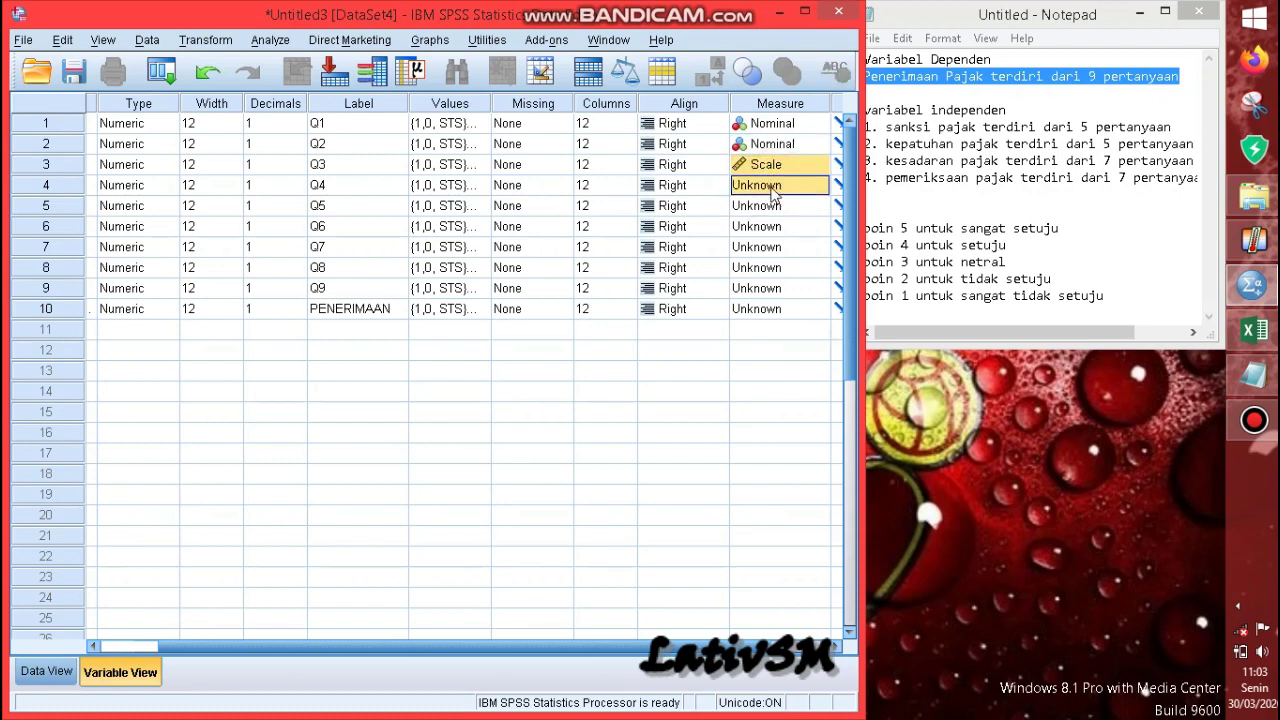
pyautogui.click(773, 188)
pyautogui.click(774, 242)
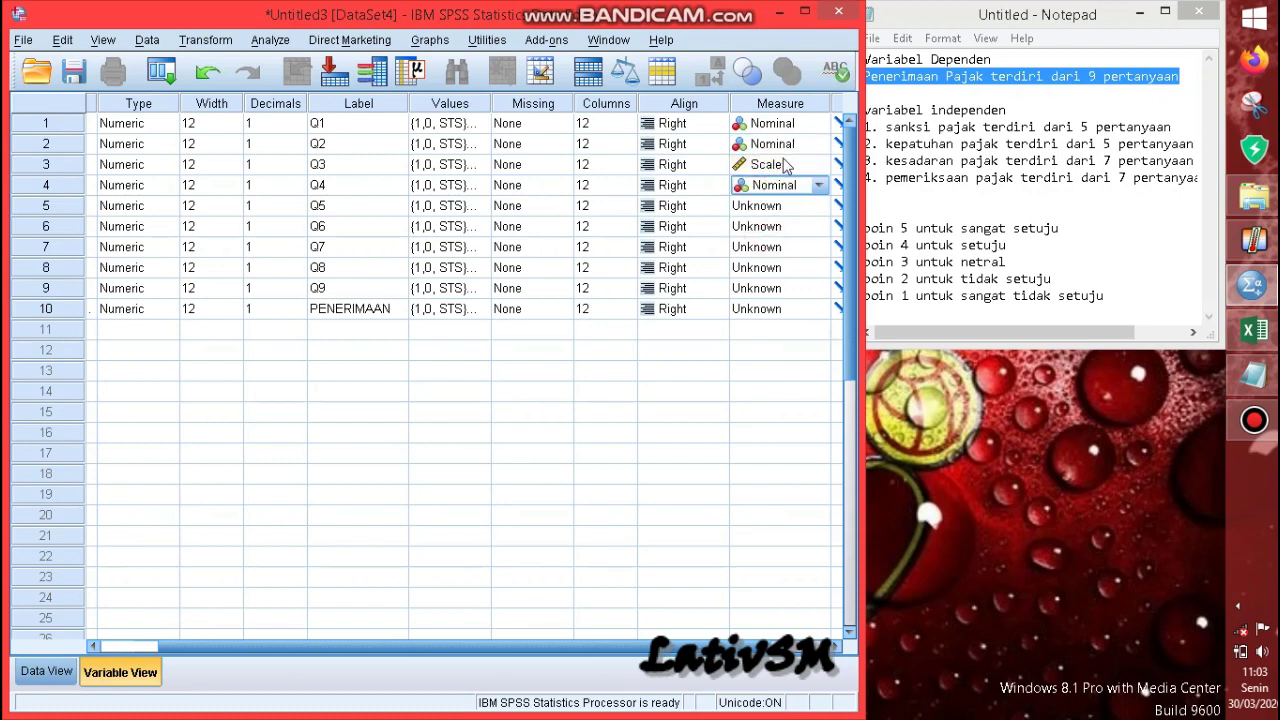
pyautogui.click(788, 166)
pyautogui.click(775, 222)
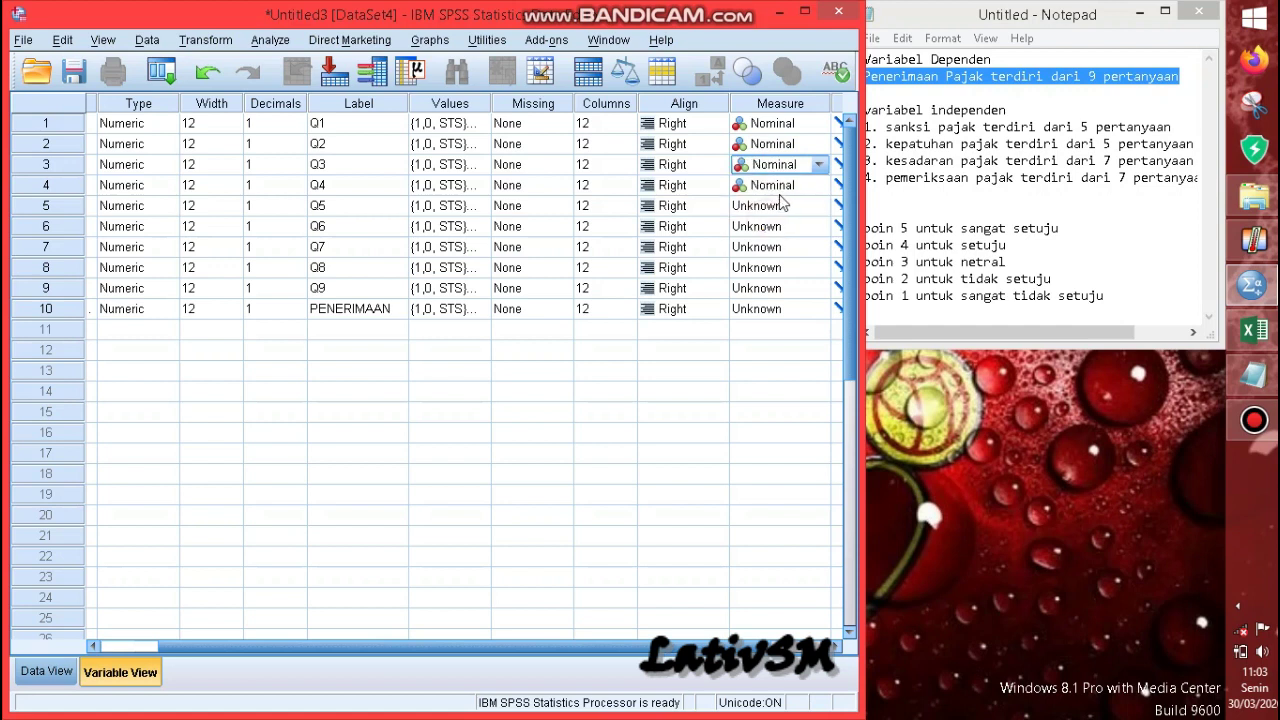
# Step: Set the measurement level of Q5, Q6 and Q7 to Nominal
pyautogui.click(780, 206)
pyautogui.click(775, 263)
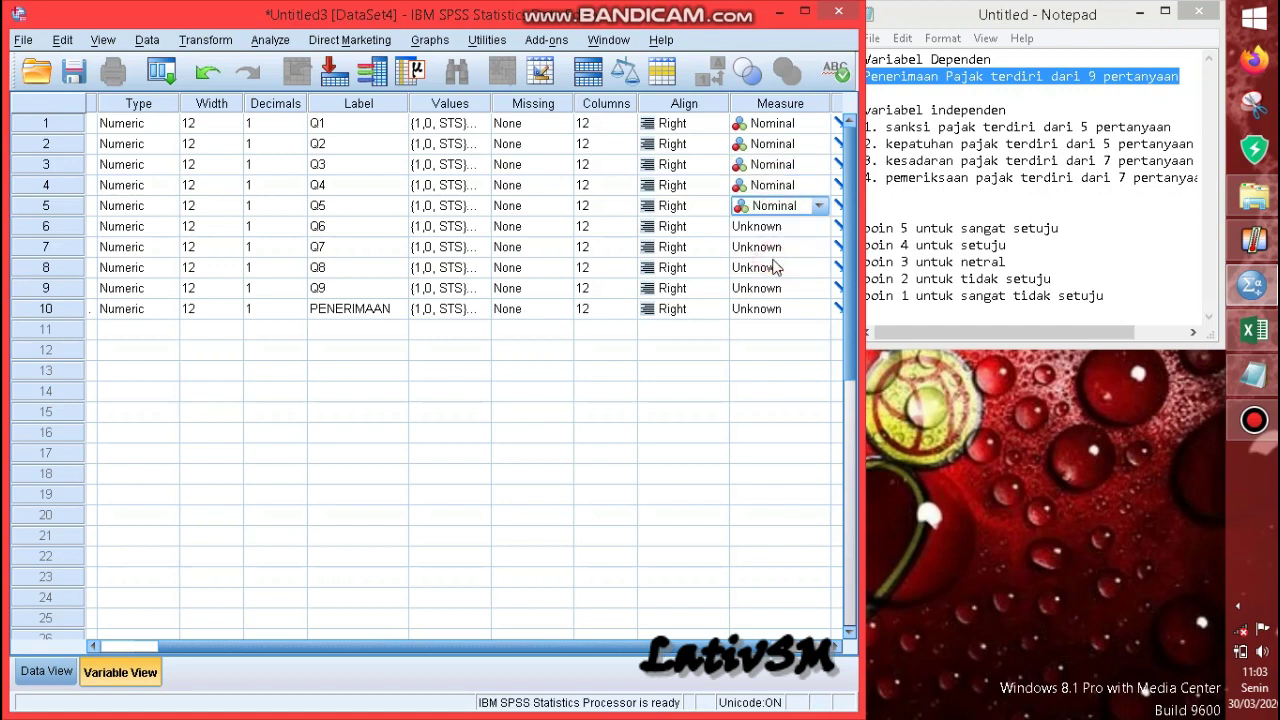
pyautogui.click(778, 233)
pyautogui.click(775, 284)
pyautogui.click(780, 249)
pyautogui.click(778, 309)
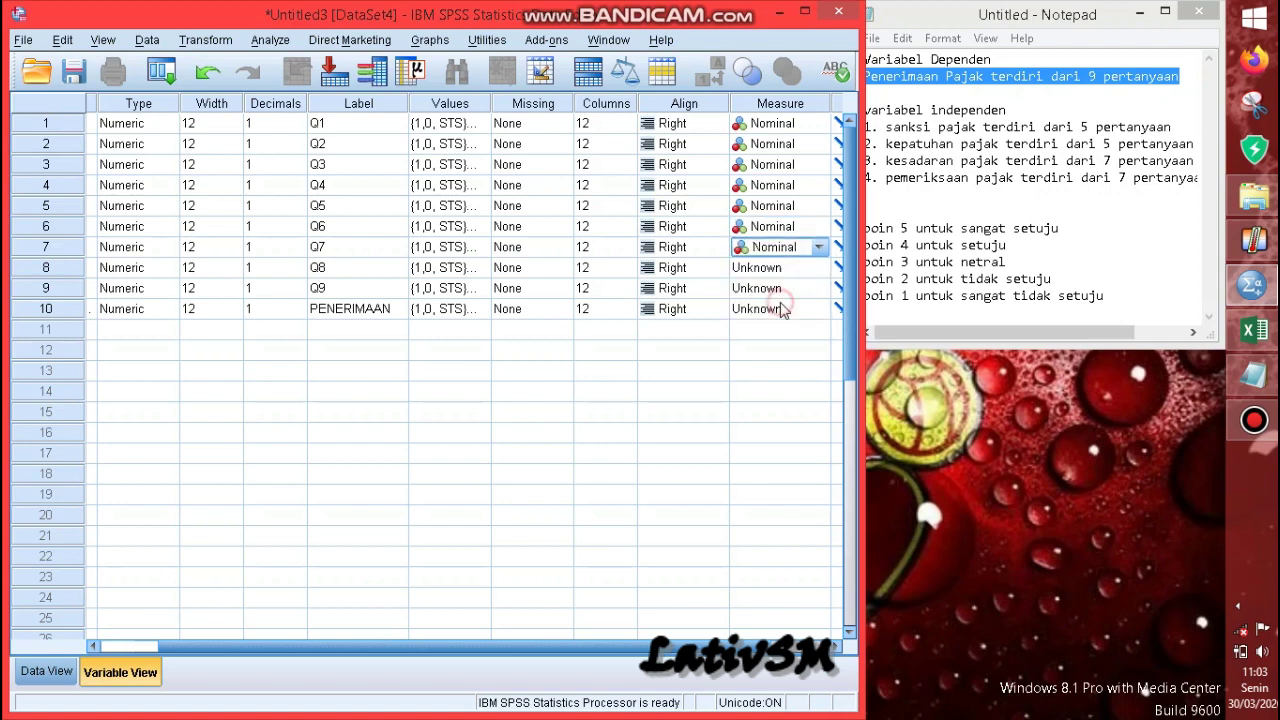
# Step: Set the measurement level of Q8 and Q9 to Nominal
pyautogui.click(790, 275)
pyautogui.click(786, 270)
pyautogui.click(776, 326)
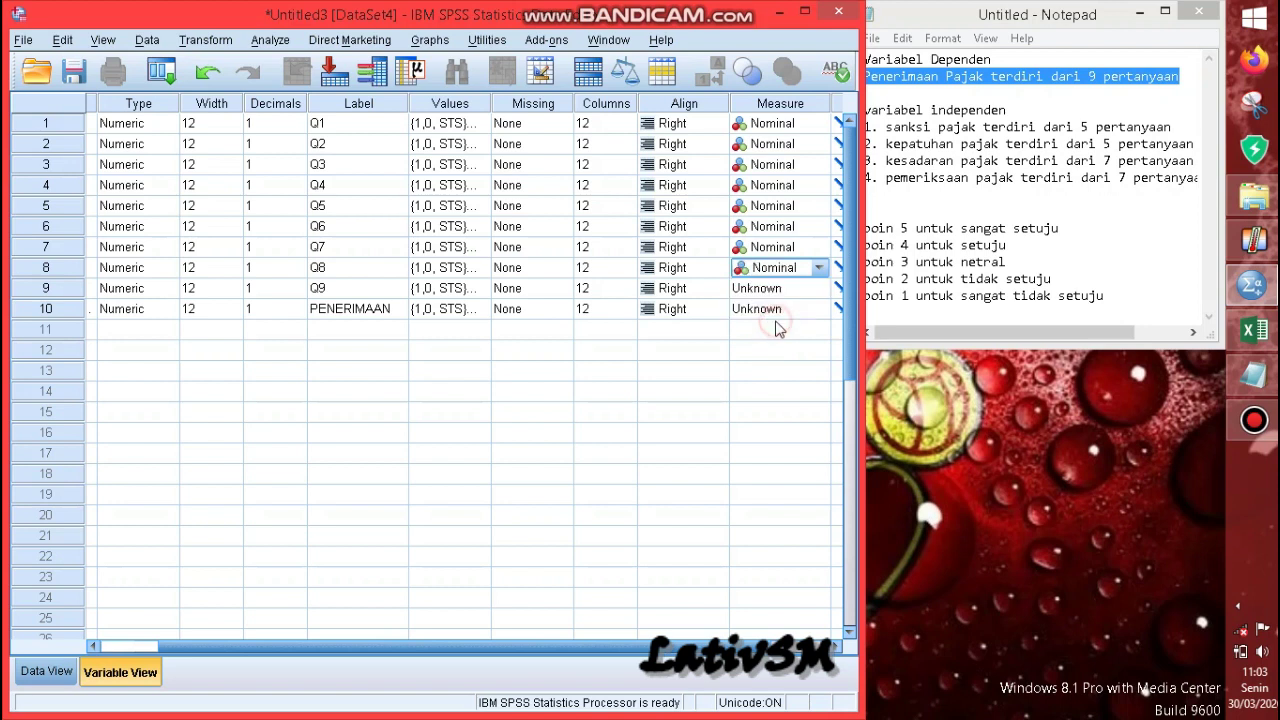
pyautogui.click(780, 289)
pyautogui.click(772, 316)
pyautogui.click(773, 316)
pyautogui.click(774, 294)
pyautogui.click(773, 295)
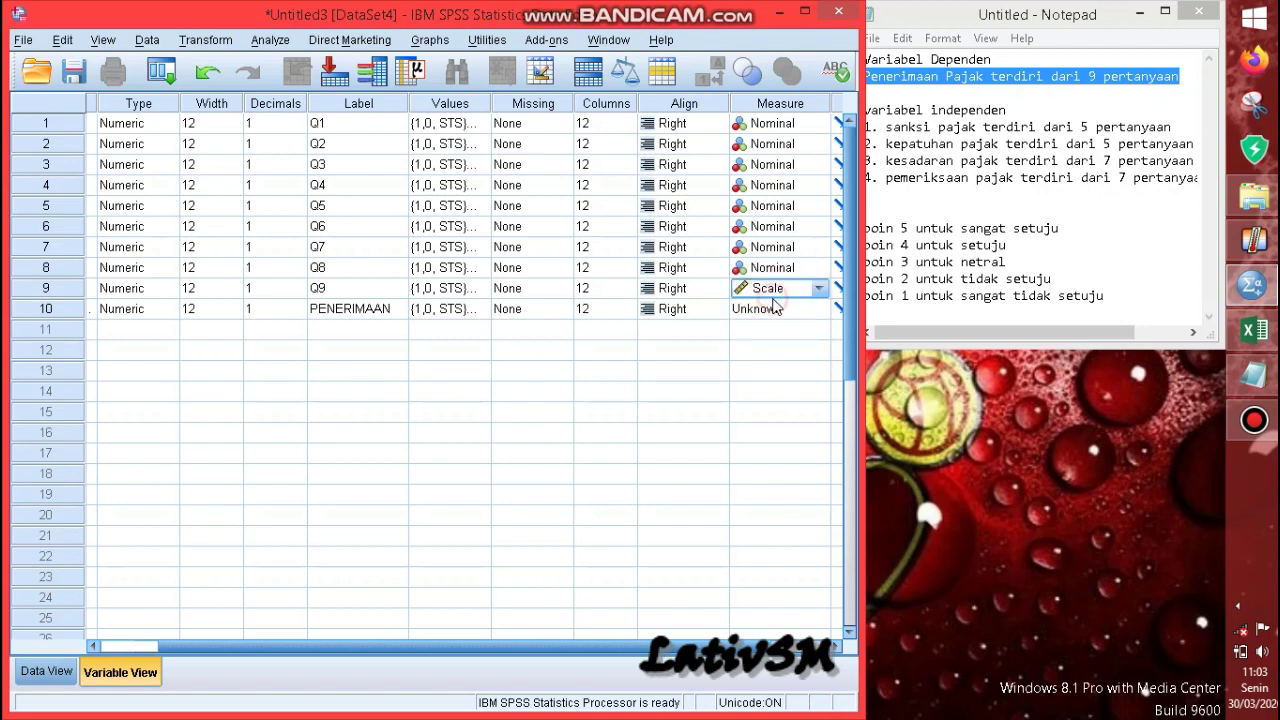
pyautogui.click(775, 296)
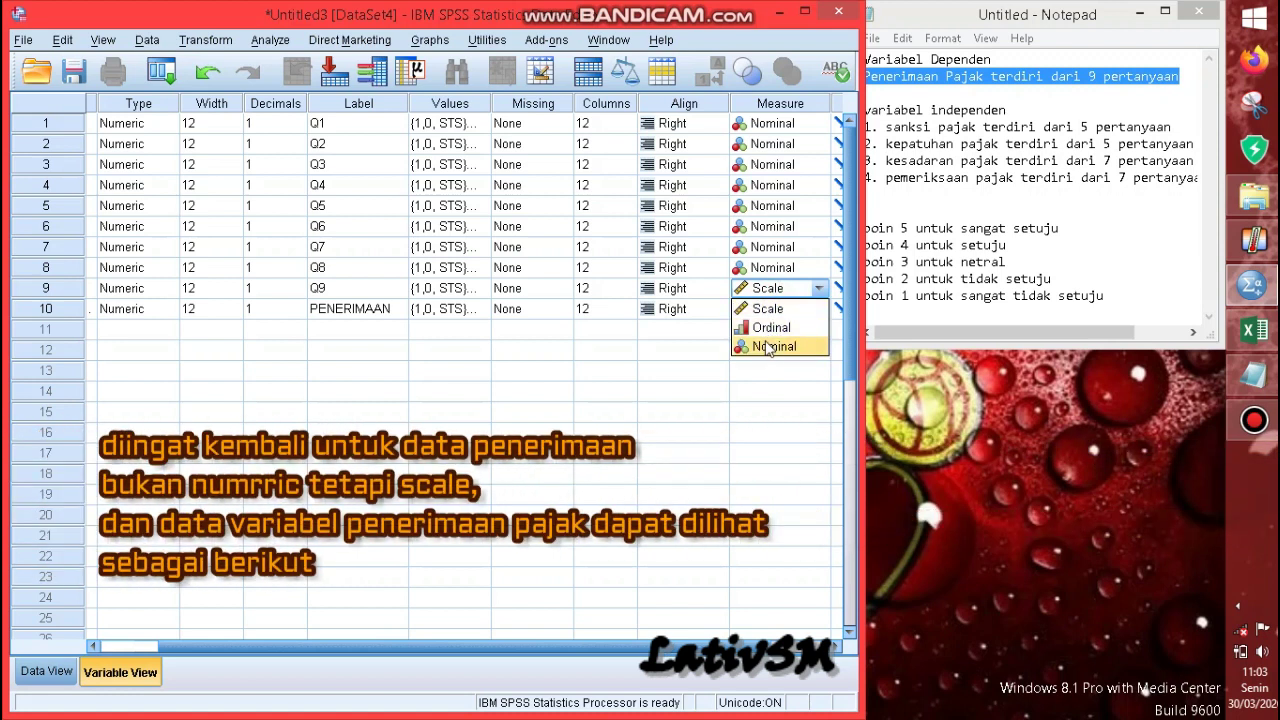
pyautogui.click(768, 347)
# Step: Set the measurement level of PENERIMAAN to Scale
pyautogui.click(770, 309)
pyautogui.click(770, 309)
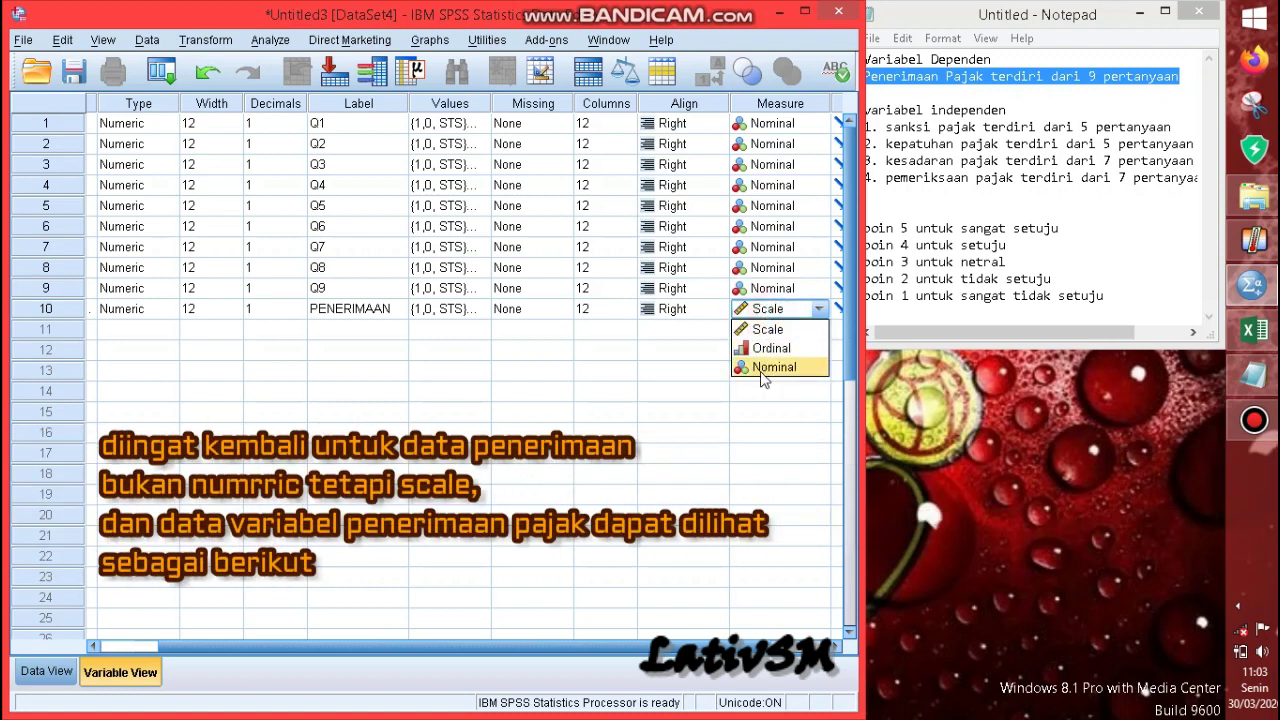
pyautogui.press('Escape')
pyautogui.hscroll(1, 677, 511)
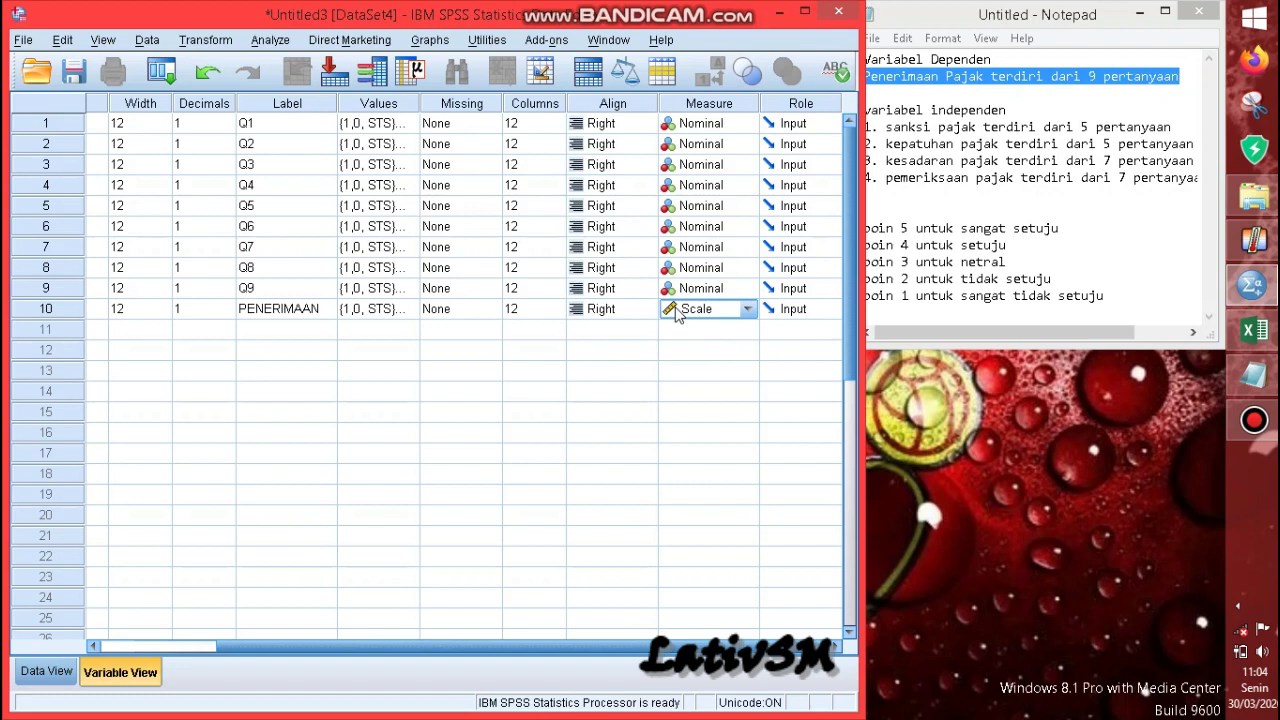
# Step: Review the PENERIMAAN row's attributes from its name through to its role
pyautogui.press('Left')
pyautogui.press('Left')
pyautogui.press('Left')
pyautogui.press('Left')
pyautogui.press('Left')
pyautogui.press('Left')
pyautogui.press('Left')
pyautogui.press('Left')
pyautogui.press('Left')
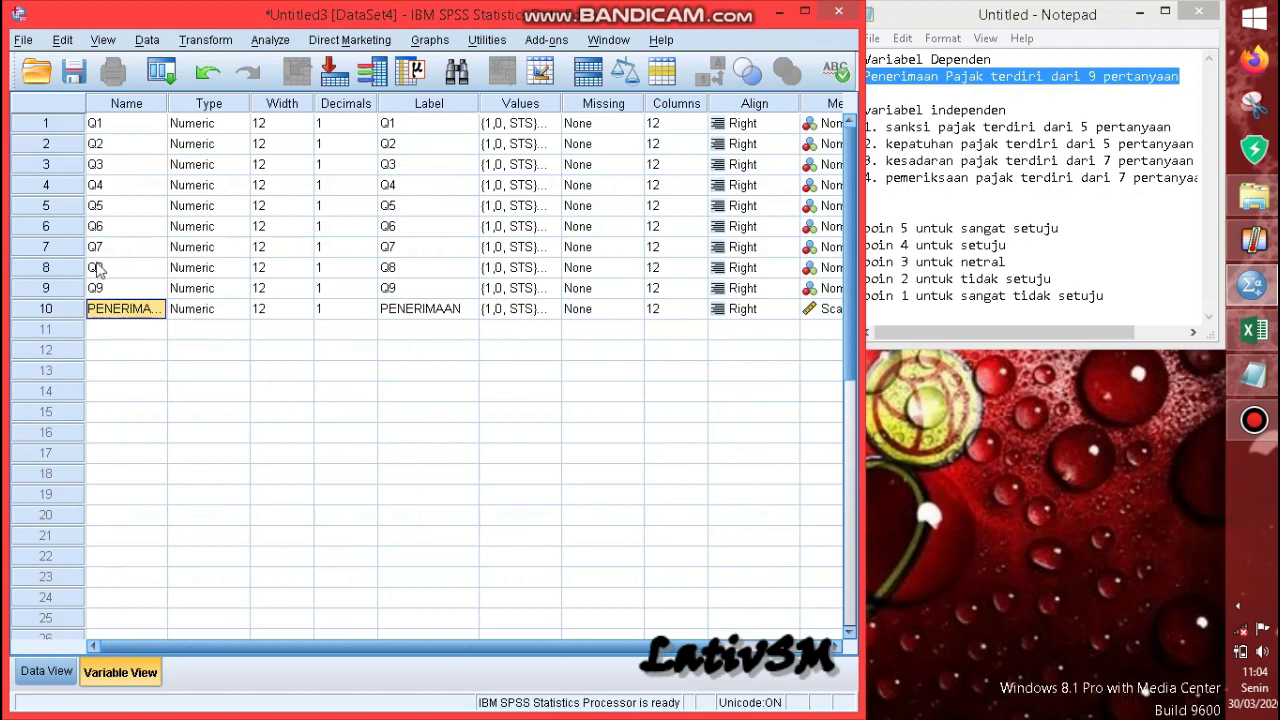
pyautogui.press('Right')
pyautogui.press('Right')
pyautogui.press('Right')
pyautogui.press('Right')
pyautogui.press('Right')
pyautogui.press('Right')
pyautogui.press('Right')
pyautogui.press('Right')
pyautogui.press('Right')
pyautogui.press('Right')
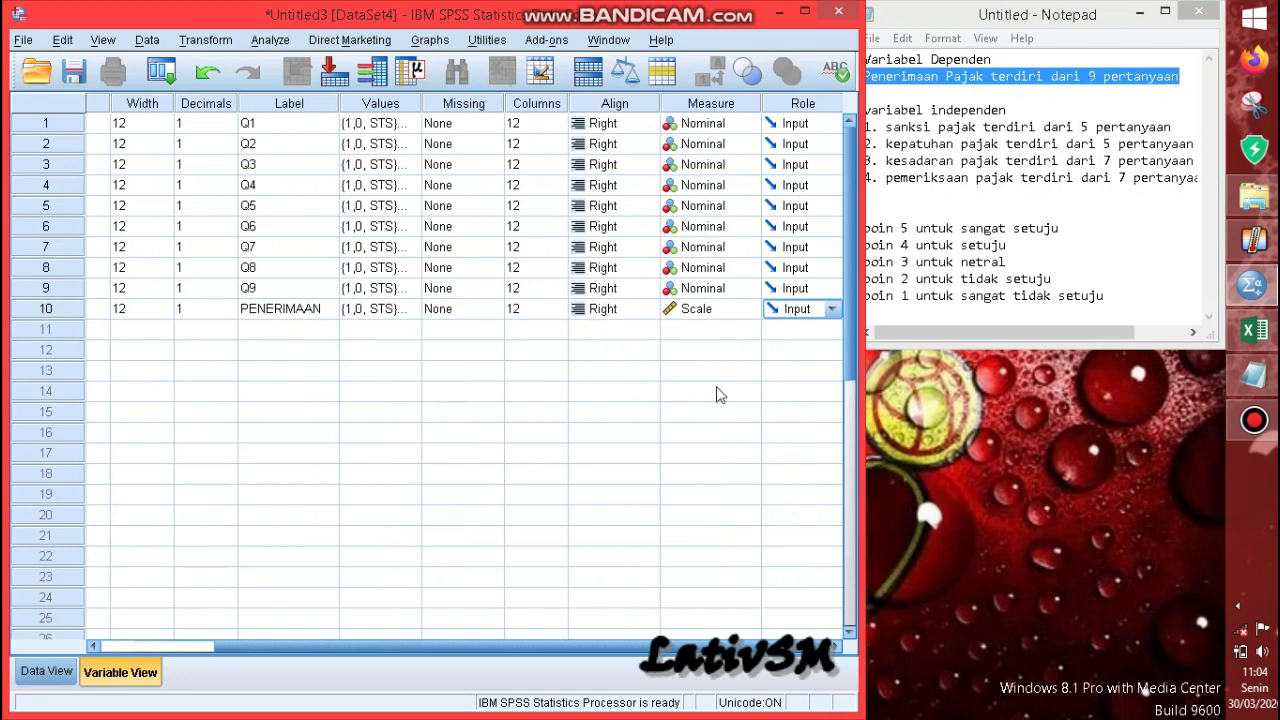
pyautogui.click(755, 390)
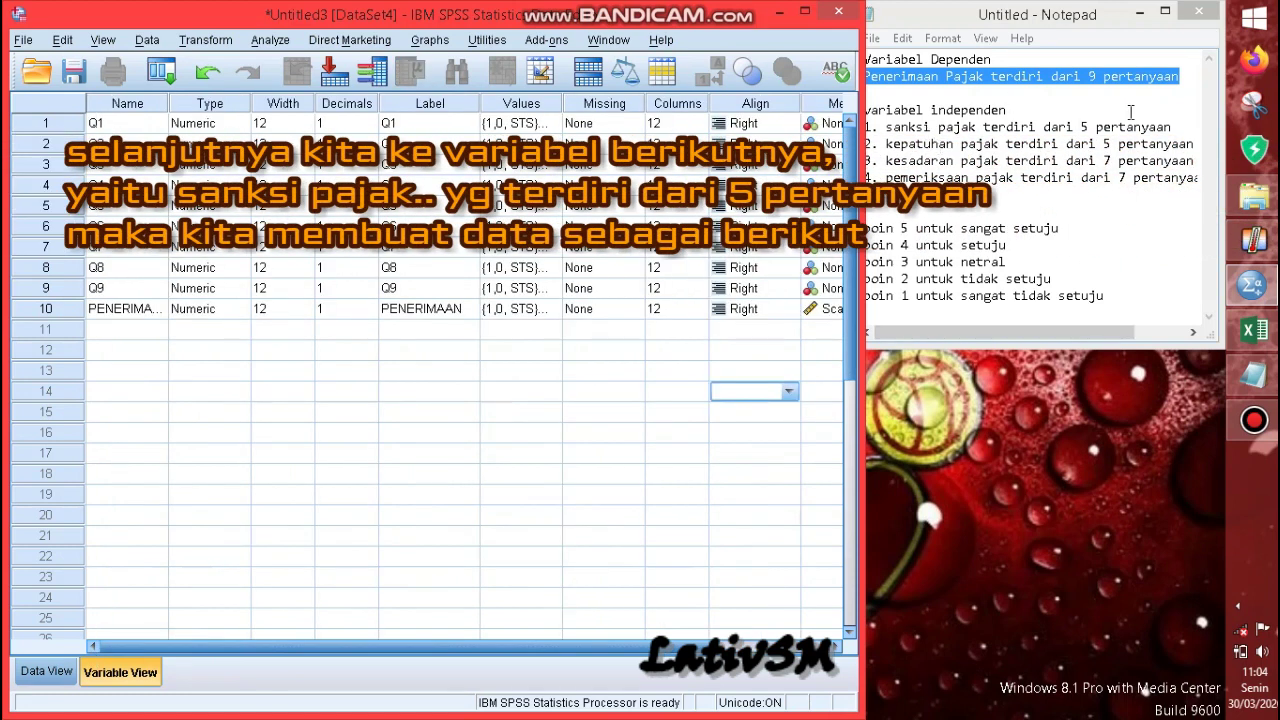
# Step: Highlight the sanksi pajak line in the Notepad notes and add a variable named Q1_A below PENERIMAAN in SPSS
pyautogui.moveTo(1190, 131); pyautogui.dragTo(864, 128)
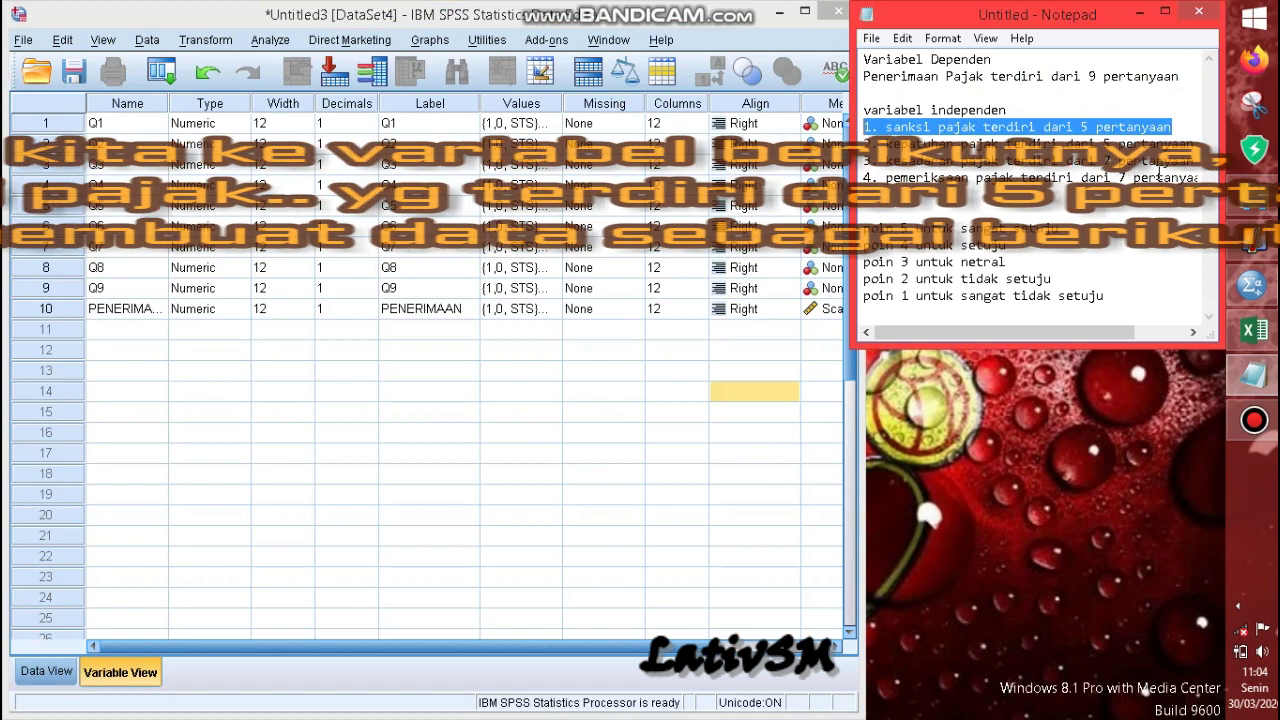
pyautogui.click(127, 349)
pyautogui.click(109, 330)
pyautogui.write('Q')
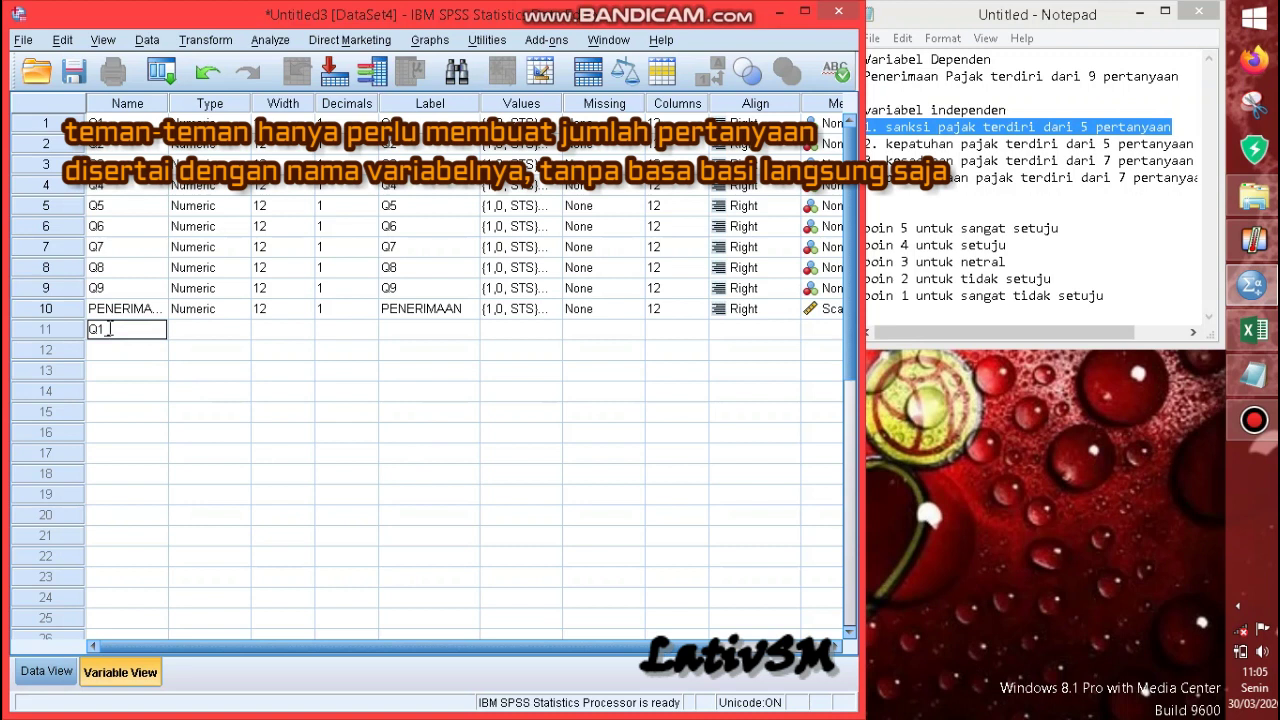
pyautogui.write('1')
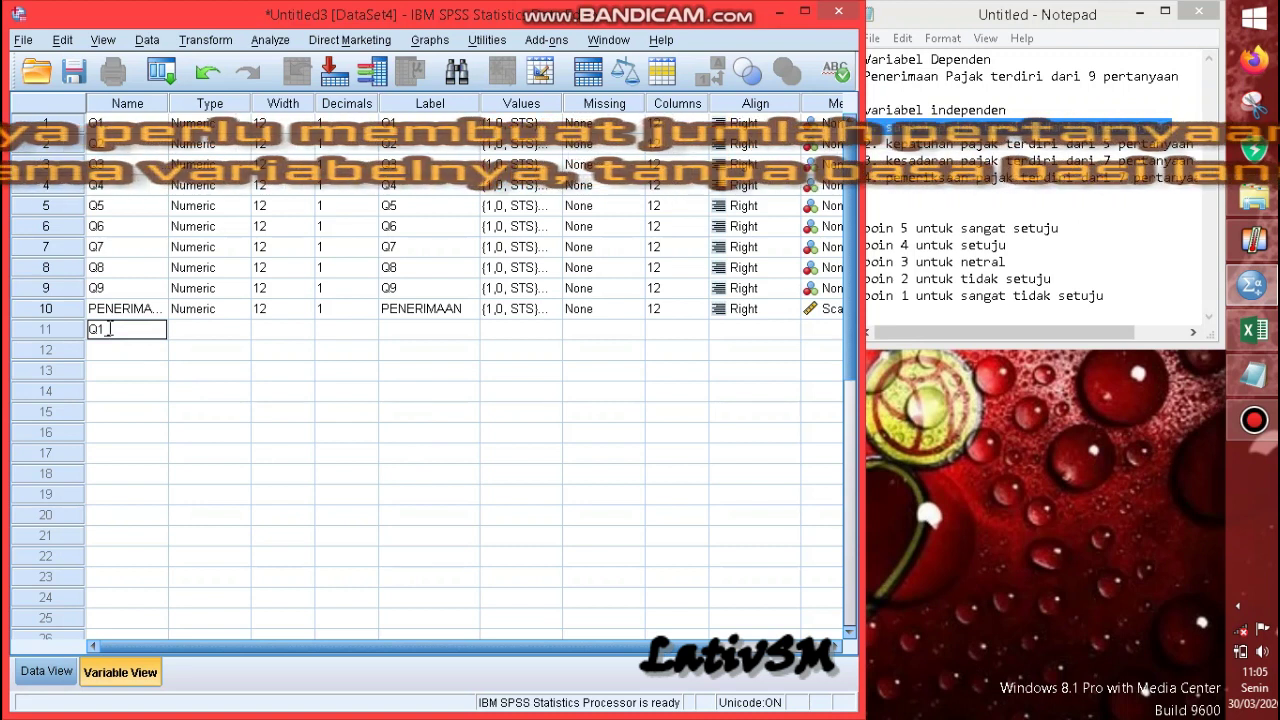
pyautogui.write('_A')
pyautogui.press('Return')
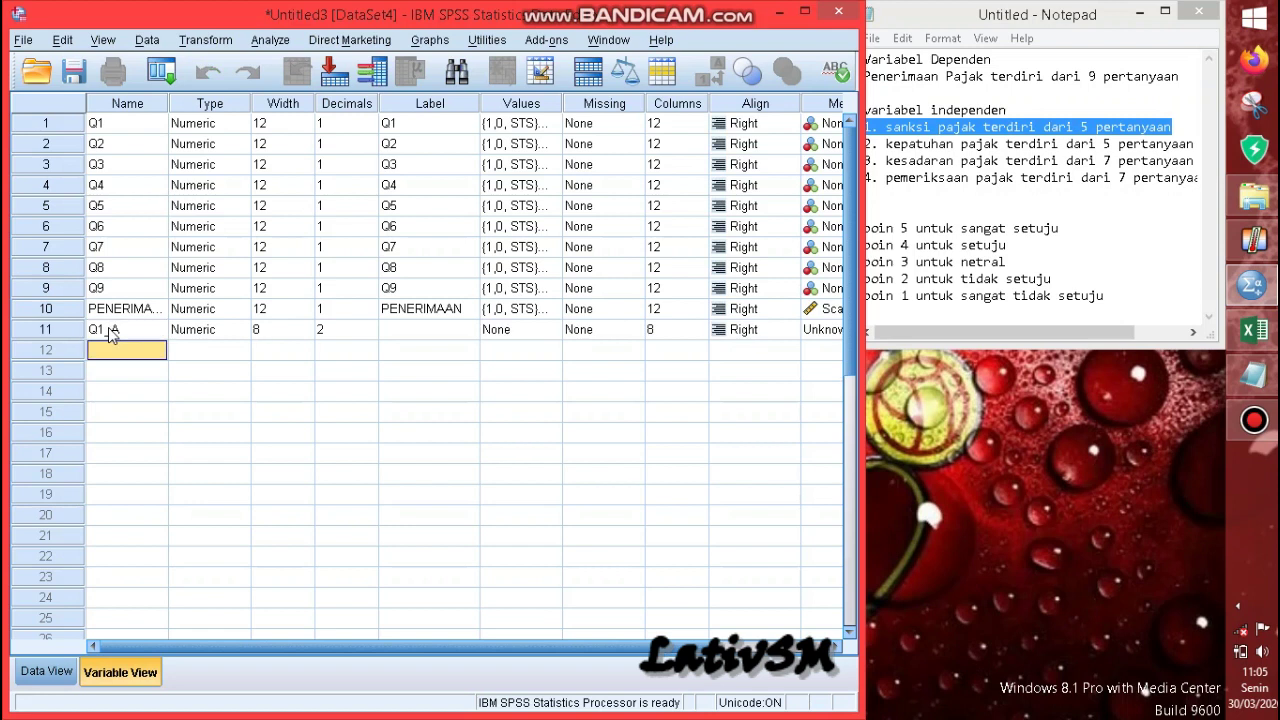
# Step: Add variables named Q2_A and Q3_A below Q1_A
pyautogui.write('Q2_A')
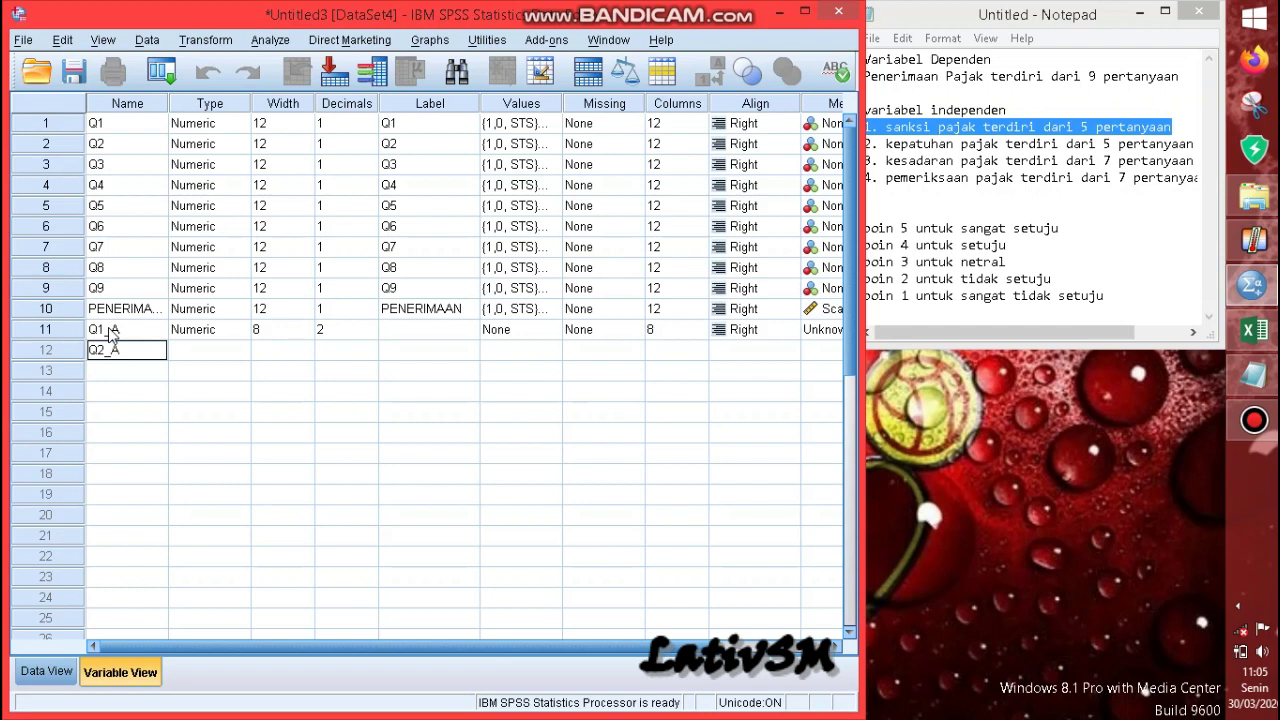
pyautogui.click(115, 374)
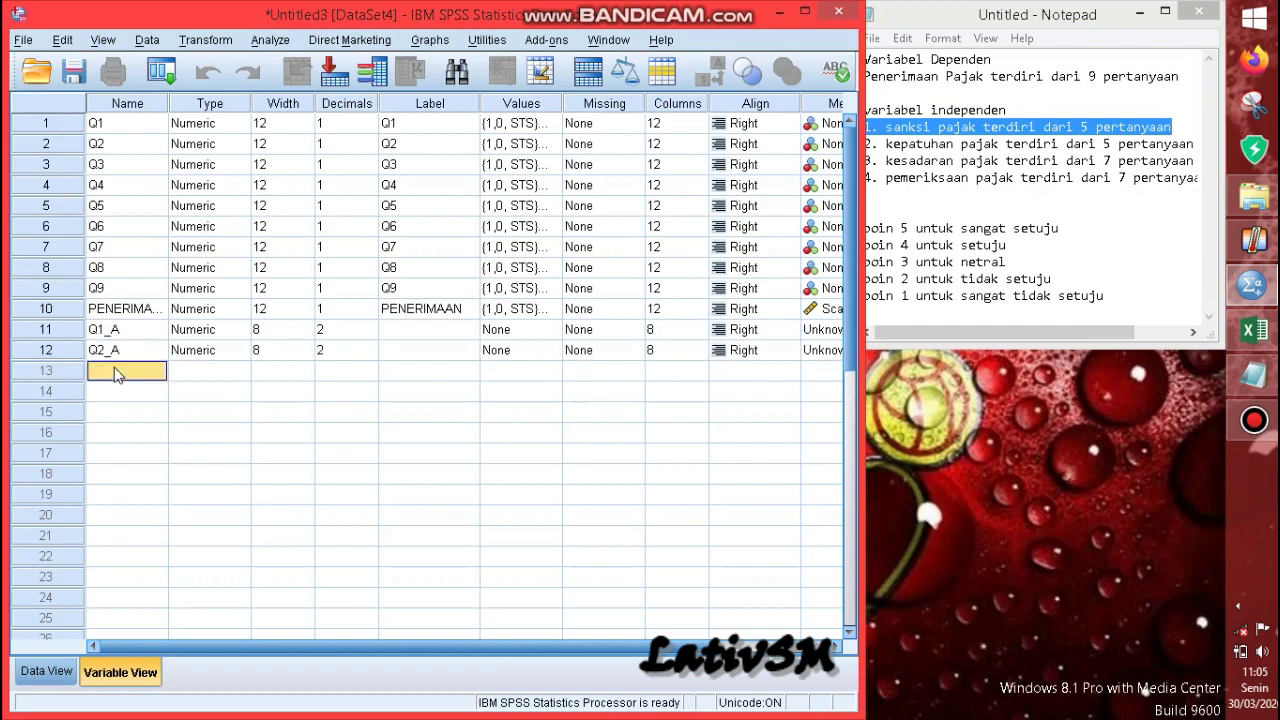
pyautogui.write('Q3_A')
pyautogui.press('Return')
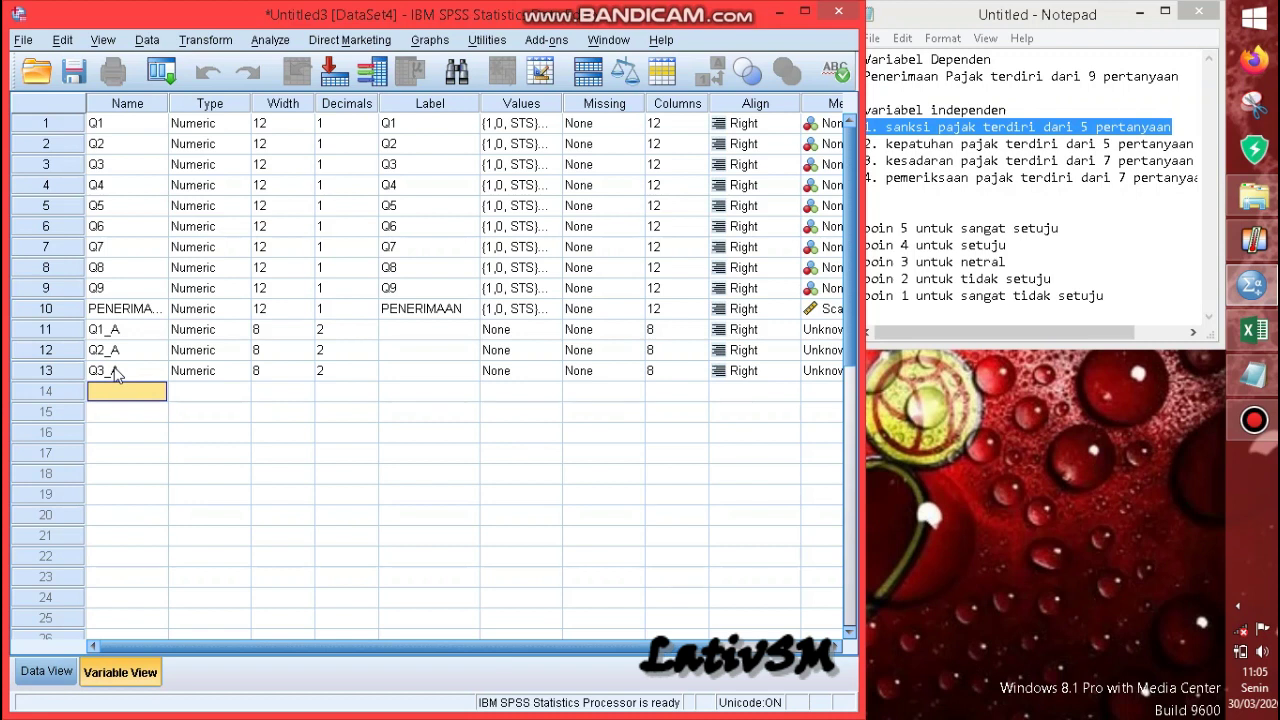
# Step: Add variables named Q4_A, Q5_A and SANKSI below Q3_A
pyautogui.write('Q')
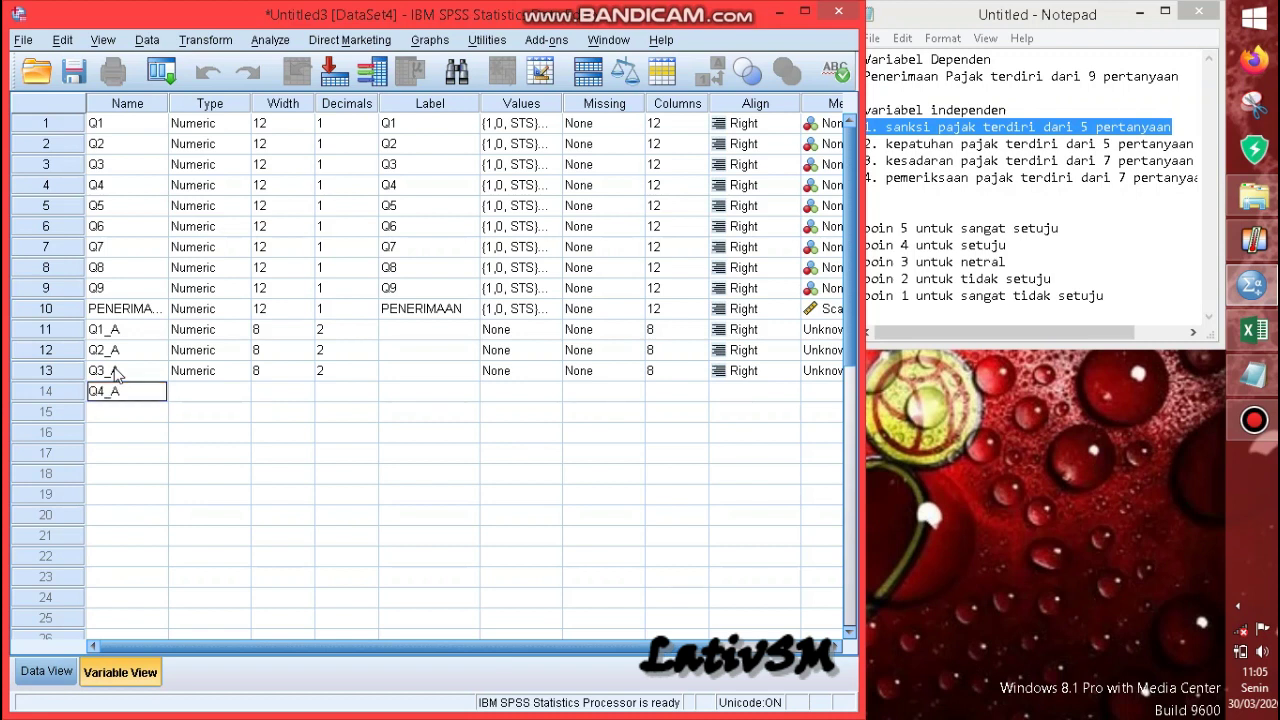
pyautogui.write('4_A')
pyautogui.click(113, 372)
pyautogui.press('Down')
pyautogui.press('Down')
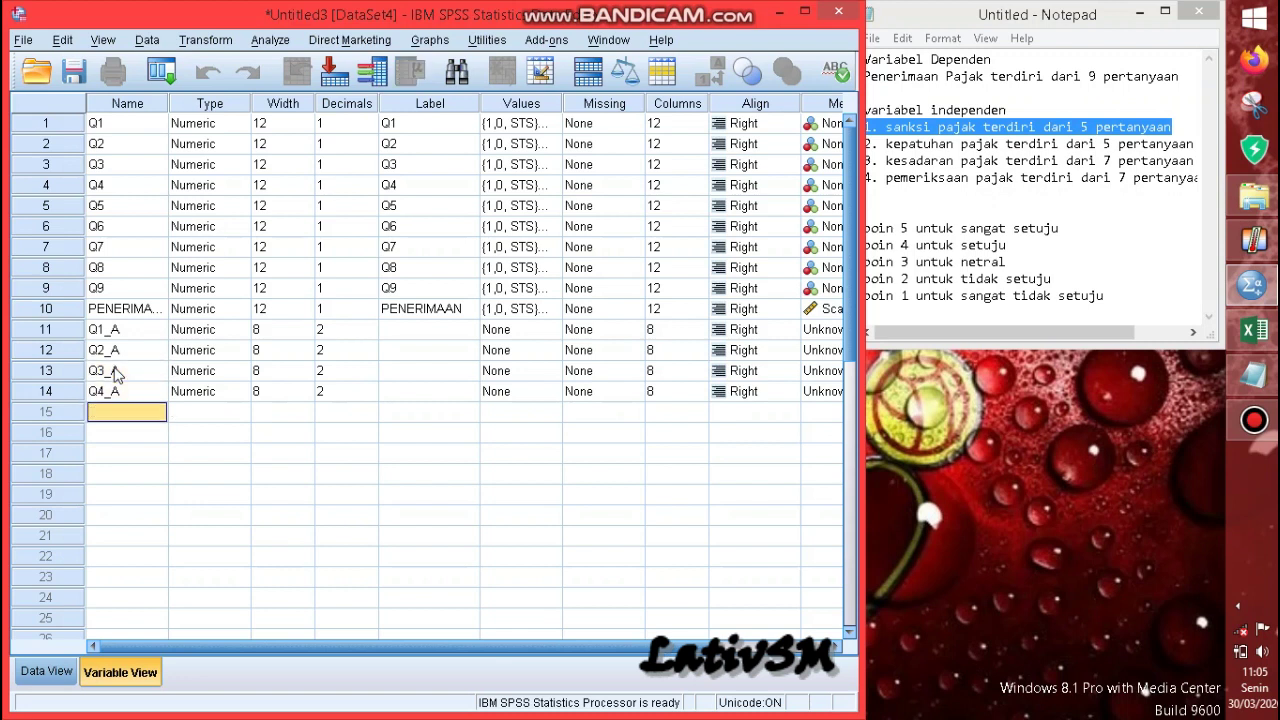
pyautogui.write('Q')
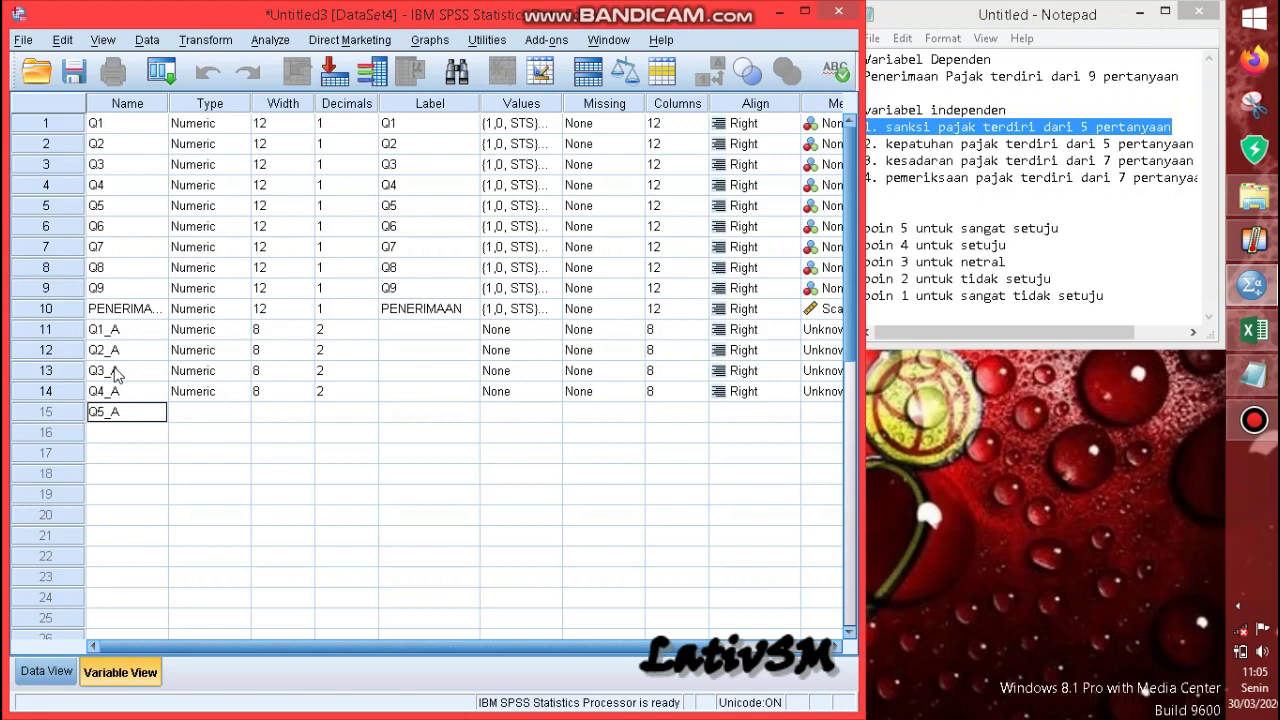
pyautogui.write('5_A')
pyautogui.press('Return')
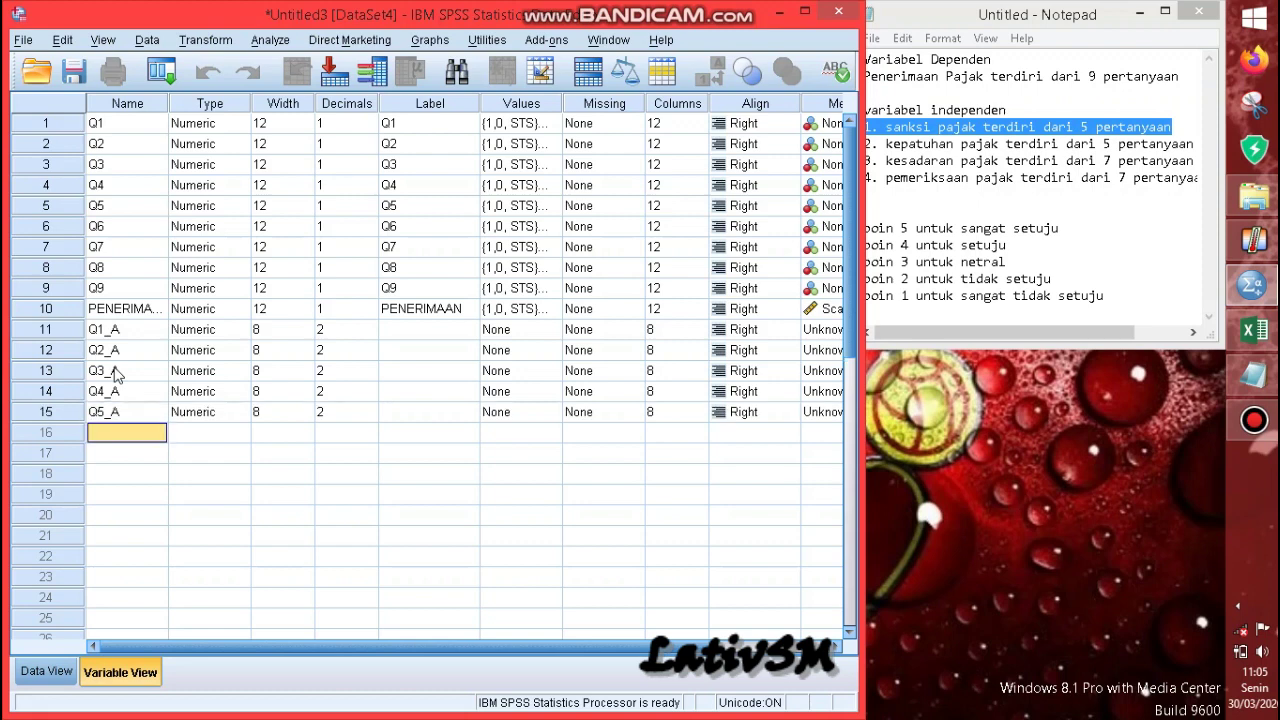
pyautogui.write('SANKSI')
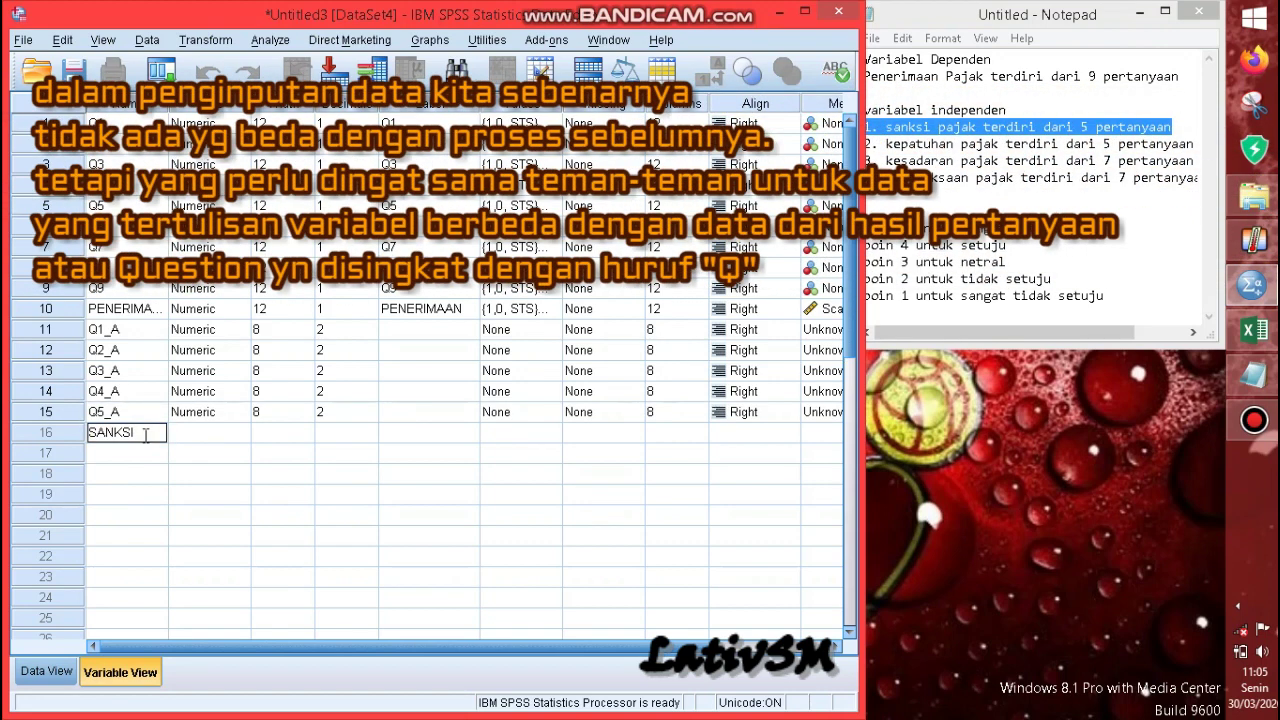
pyautogui.press('Return')
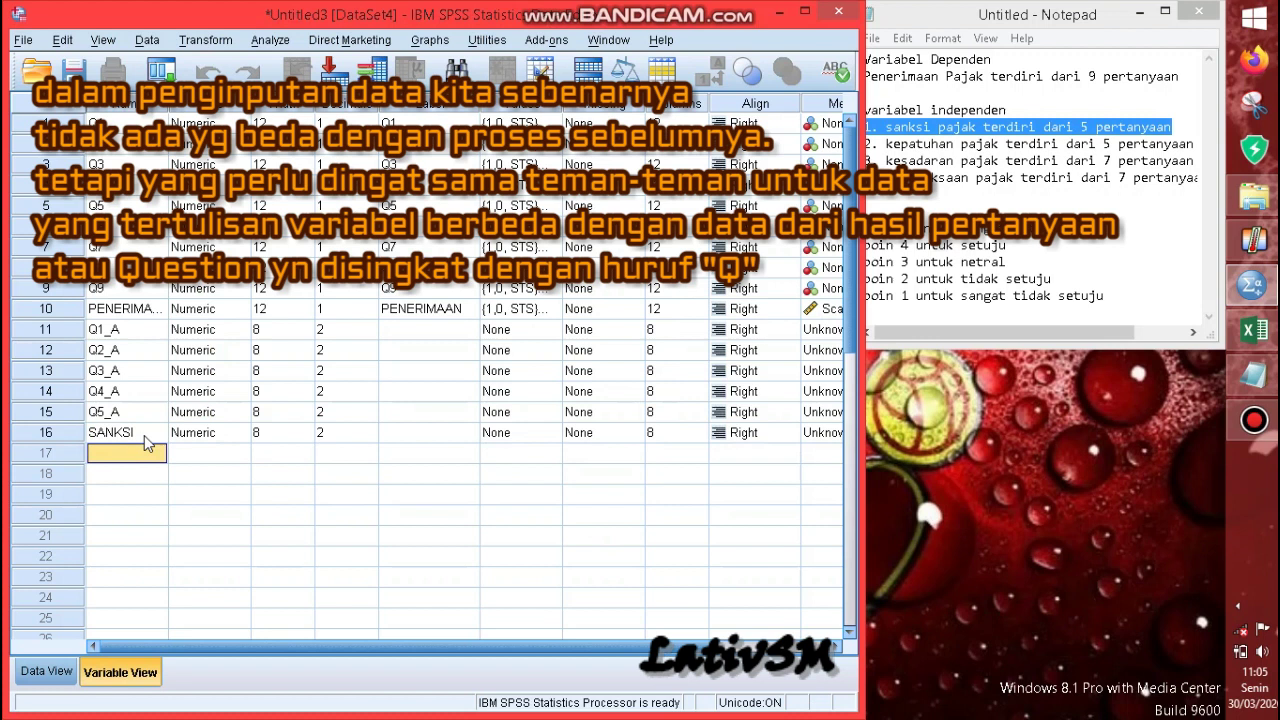
# Step: Set the width of Q1_A through Q5_A and SANKSI to 12
pyautogui.click(270, 330)
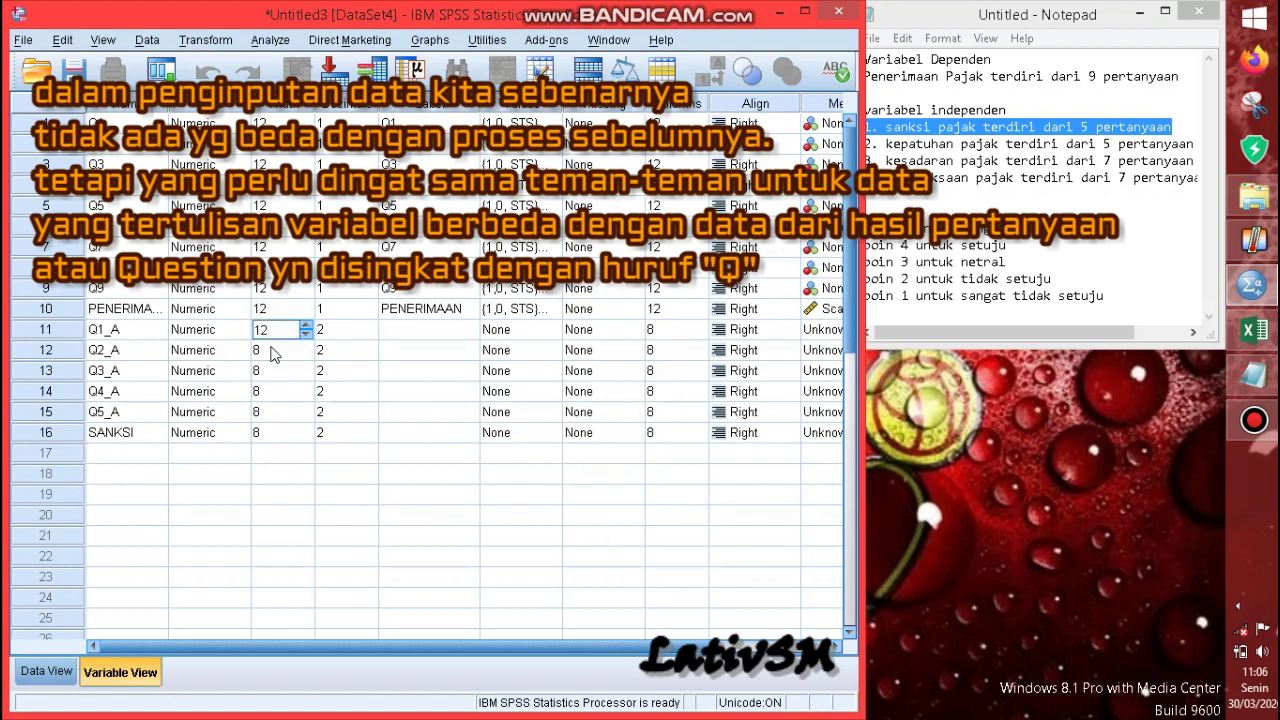
pyautogui.click(270, 350)
pyautogui.write('12')
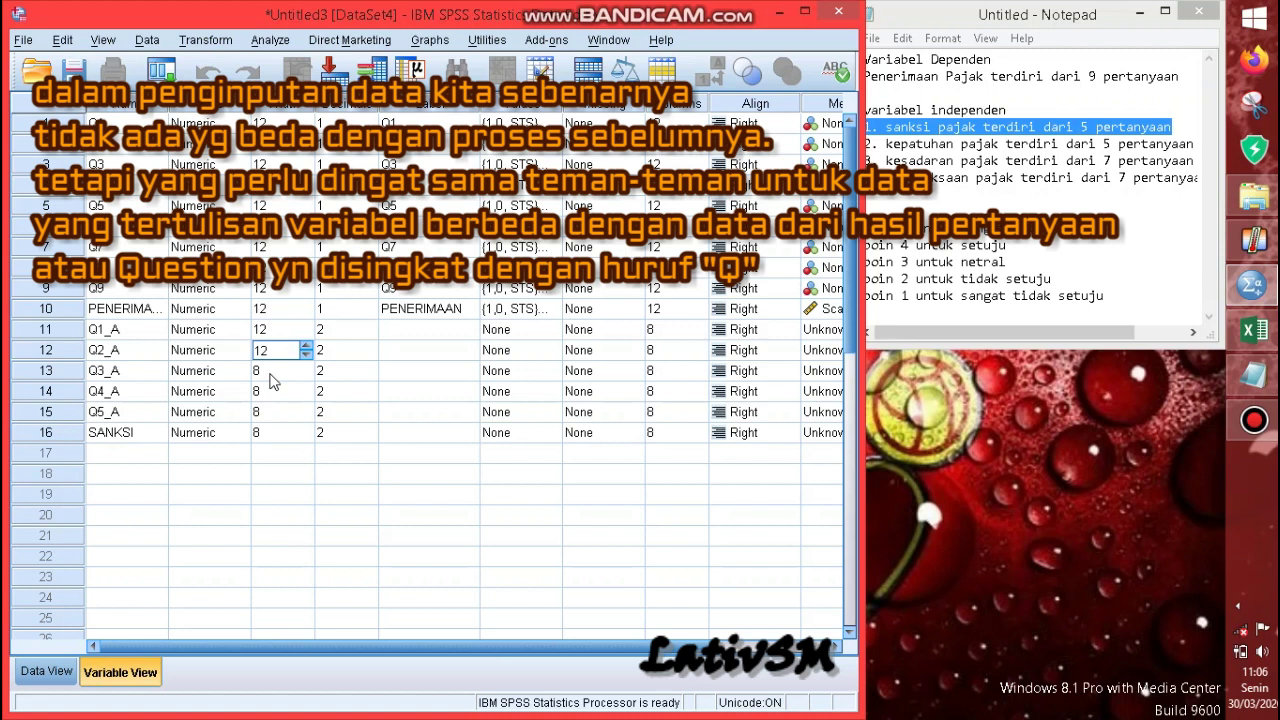
pyautogui.click(268, 371)
pyautogui.write('12')
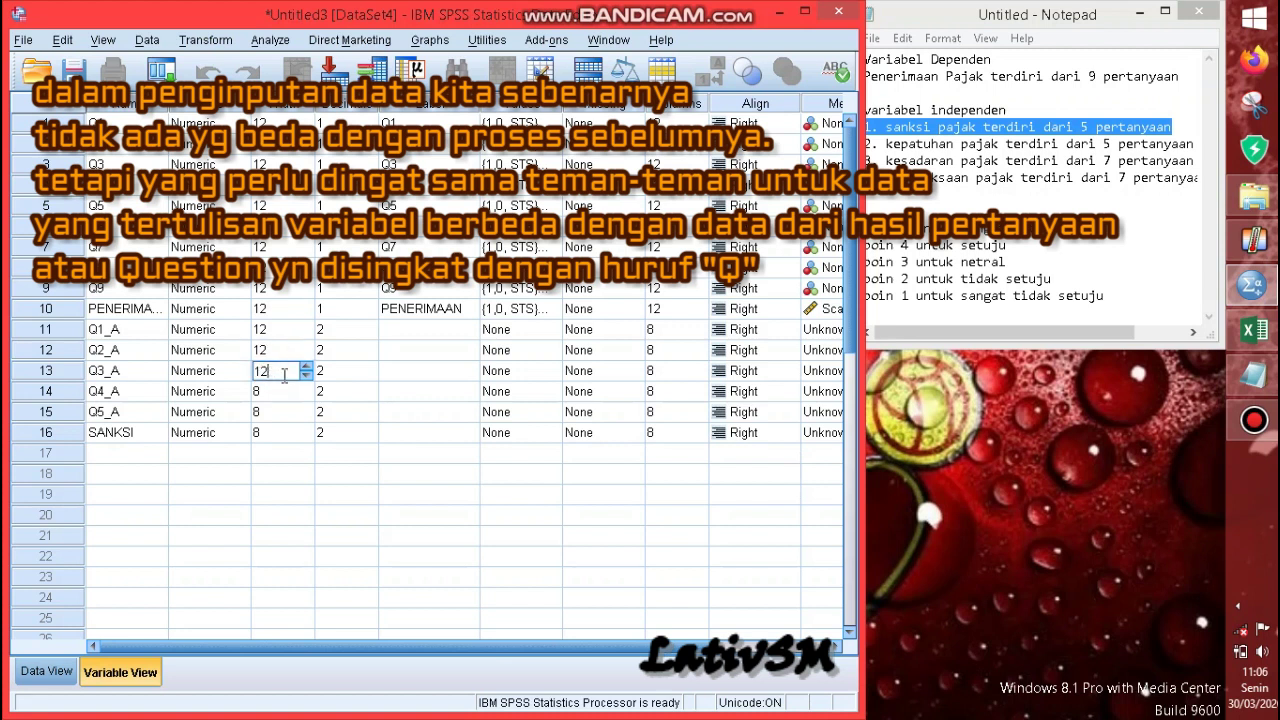
pyautogui.click(280, 392)
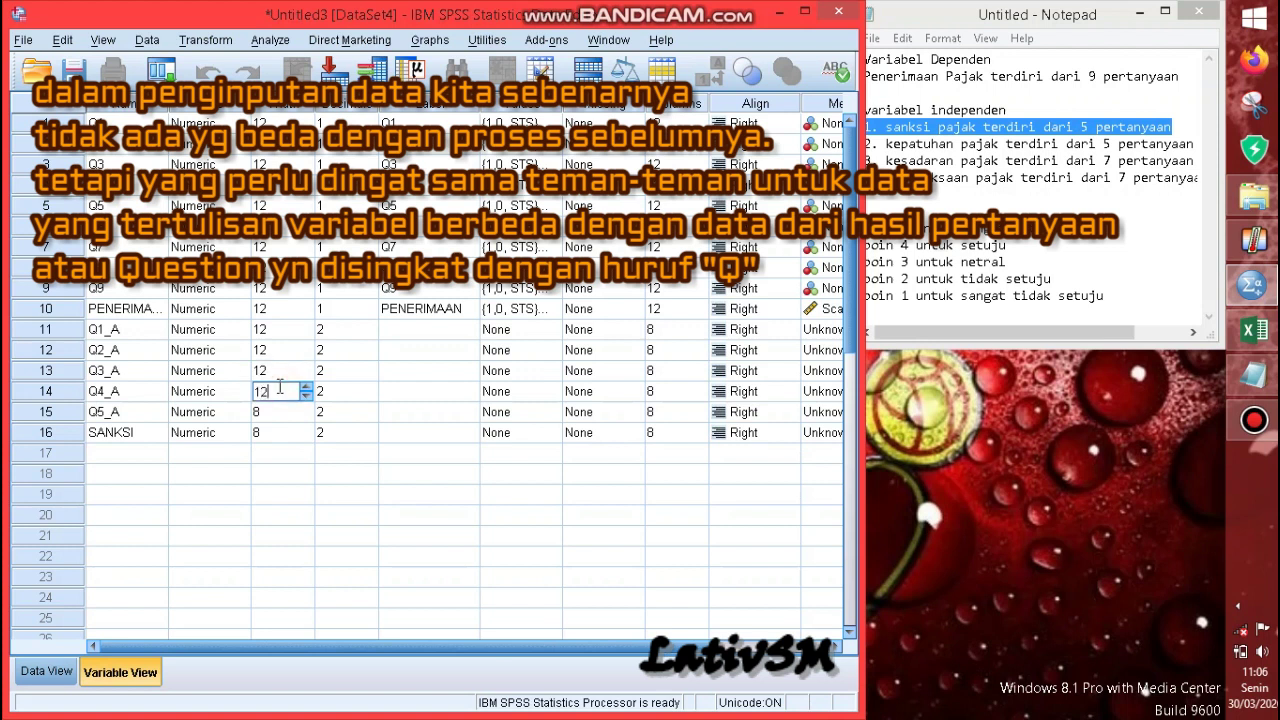
pyautogui.click(271, 414)
pyautogui.write('12')
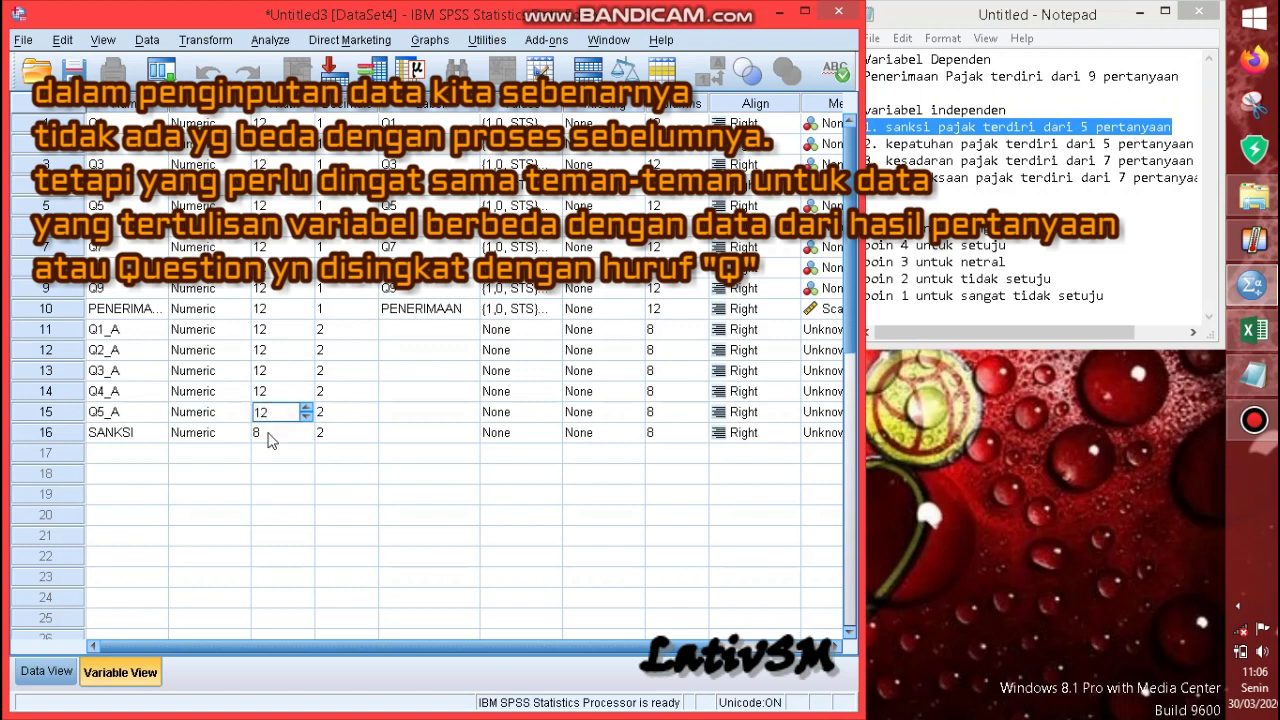
pyautogui.click(268, 434)
pyautogui.write('12')
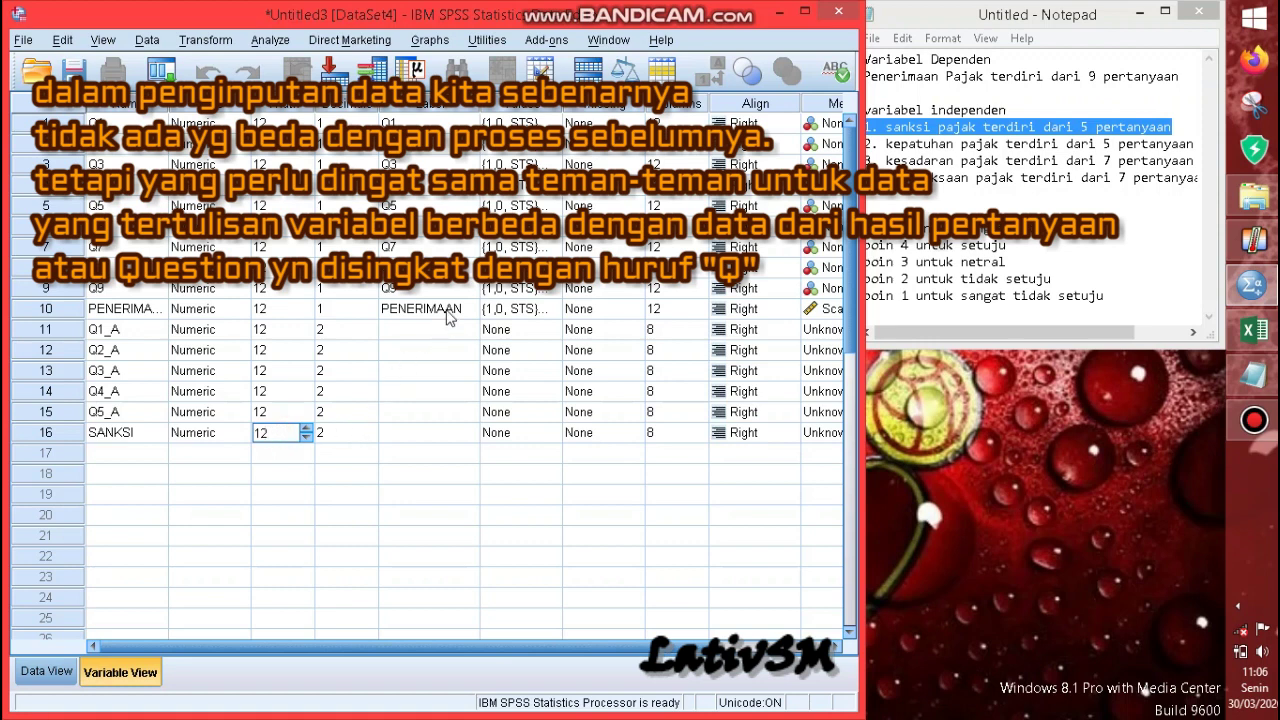
# Step: Label the variables Q1_A, Q2_A and Q3_A as Q1, Q2 and Q3
pyautogui.click(447, 326)
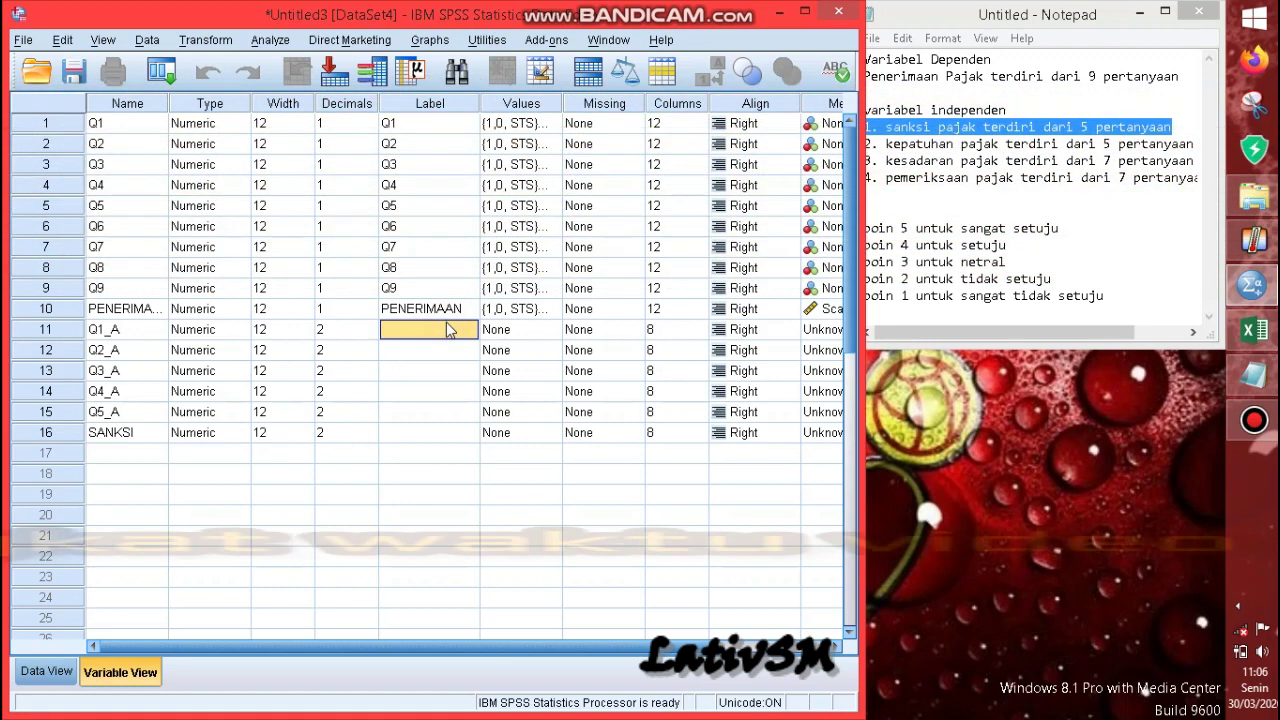
pyautogui.write('Q1')
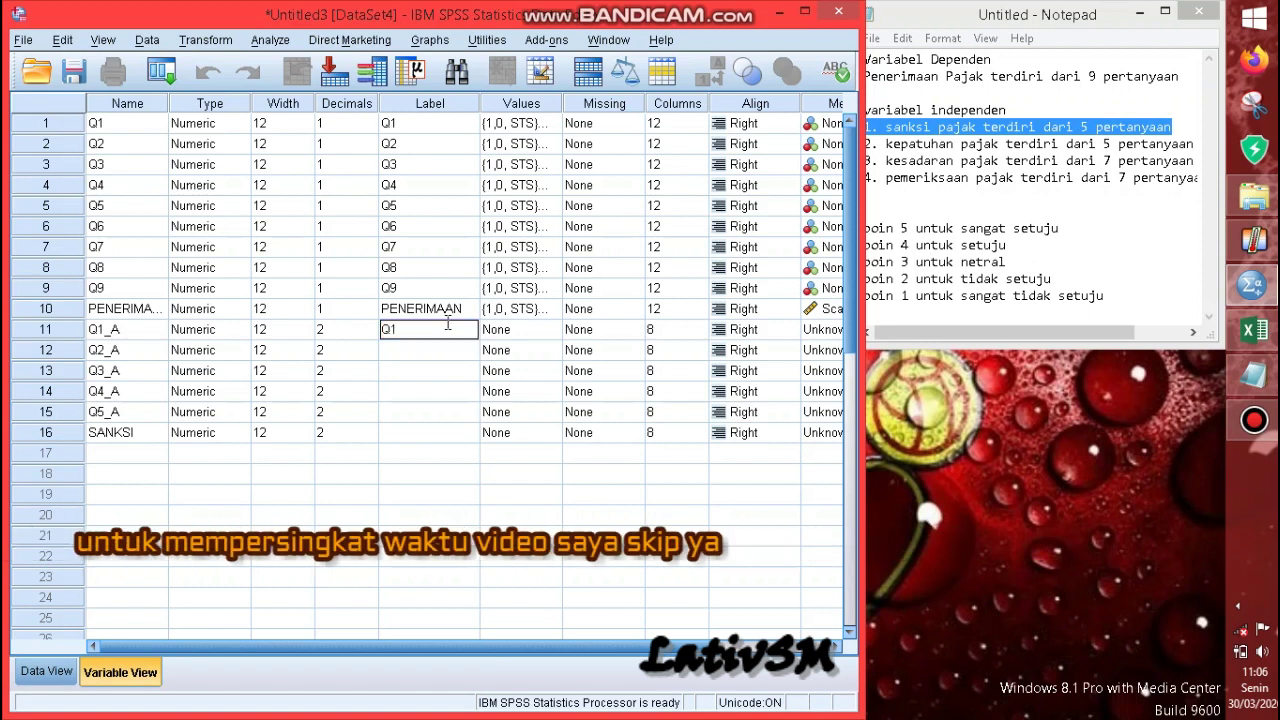
pyautogui.press('Return')
pyautogui.write('Q2')
pyautogui.press('Return')
pyautogui.write('Q')
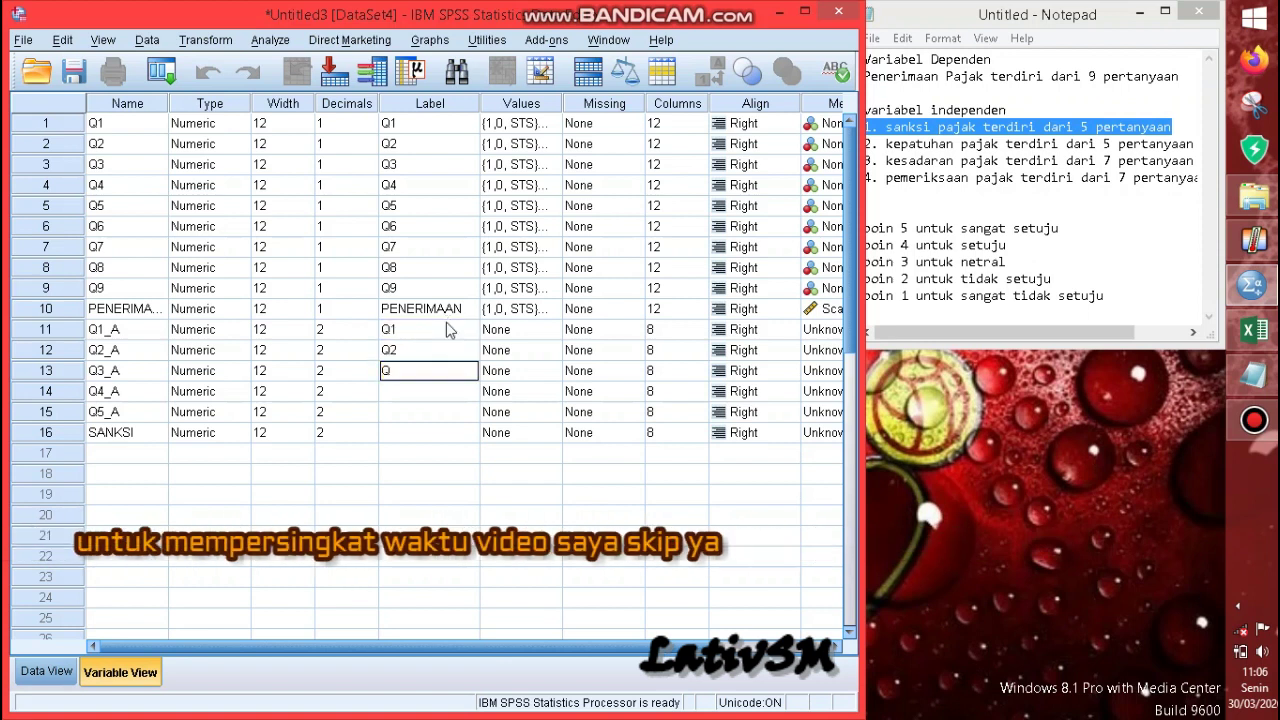
pyautogui.write('3')
pyautogui.press('Return')
# Step: Label Q4_A and Q5_A as Q4 and Q5, and label the SANKSI variable SANKSI
pyautogui.write('Q4')
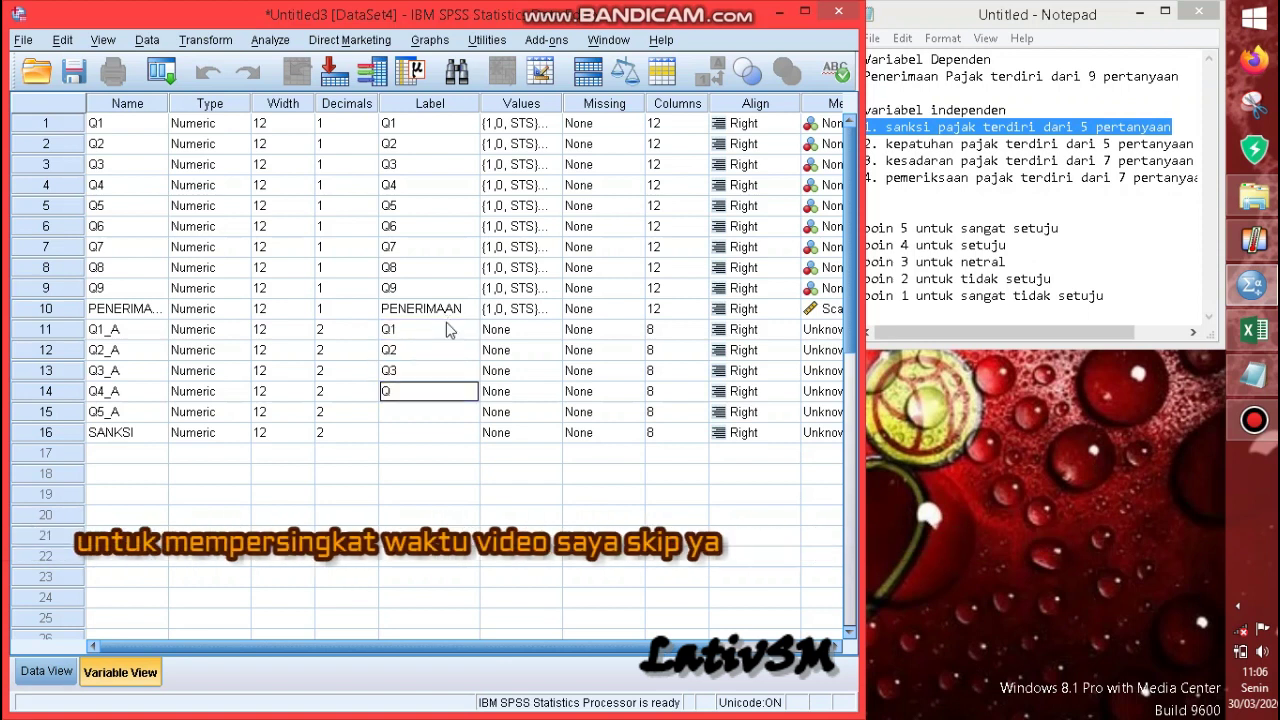
pyautogui.press('Return')
pyautogui.write('Q5')
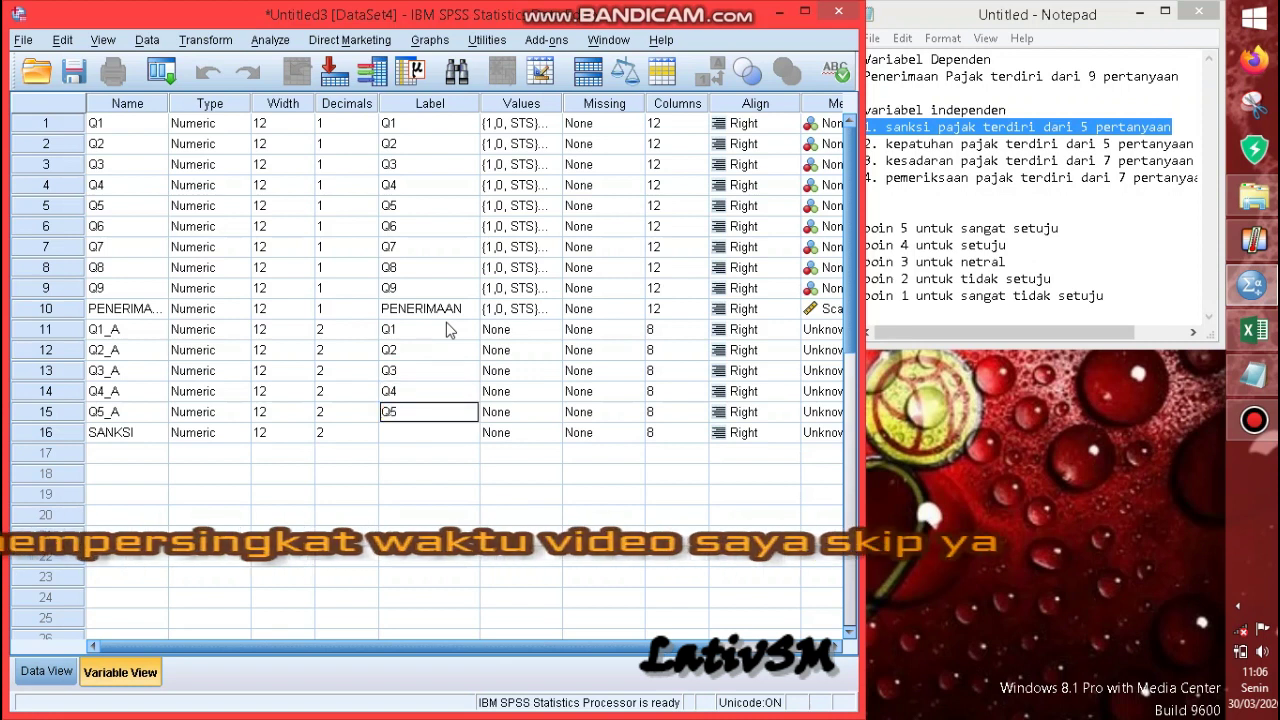
pyautogui.press('Return')
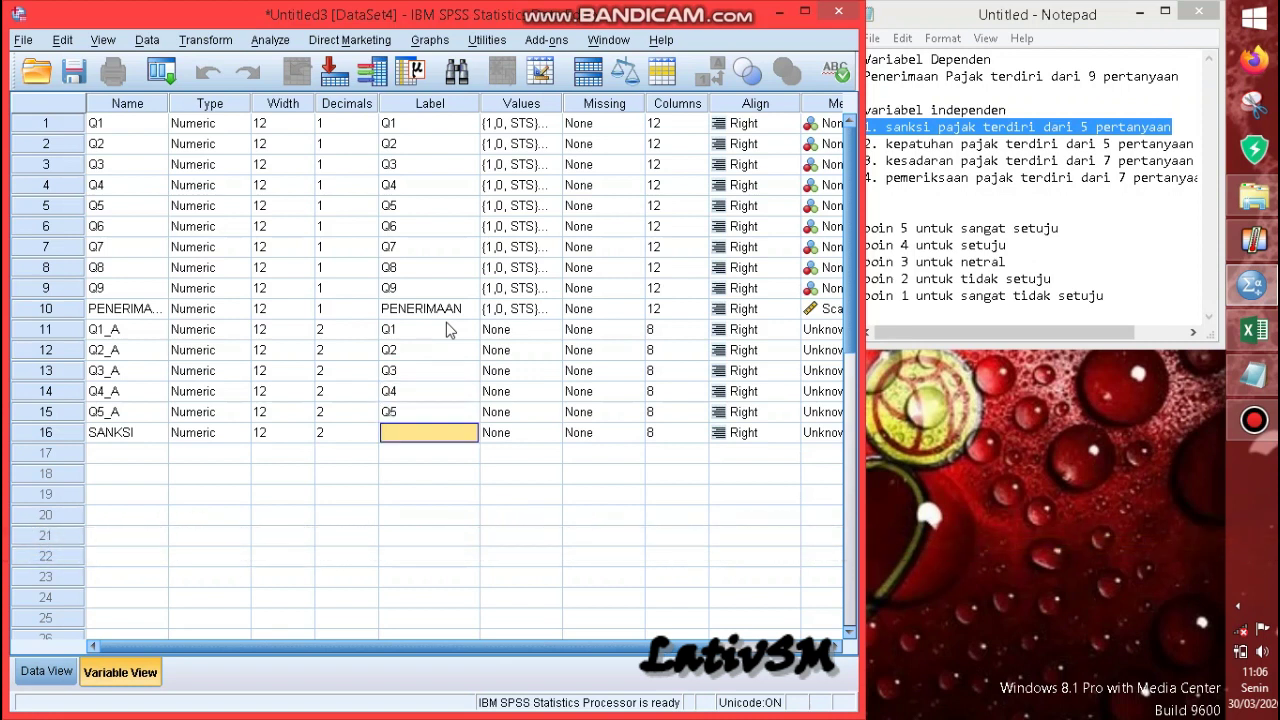
pyautogui.write('SANKSI')
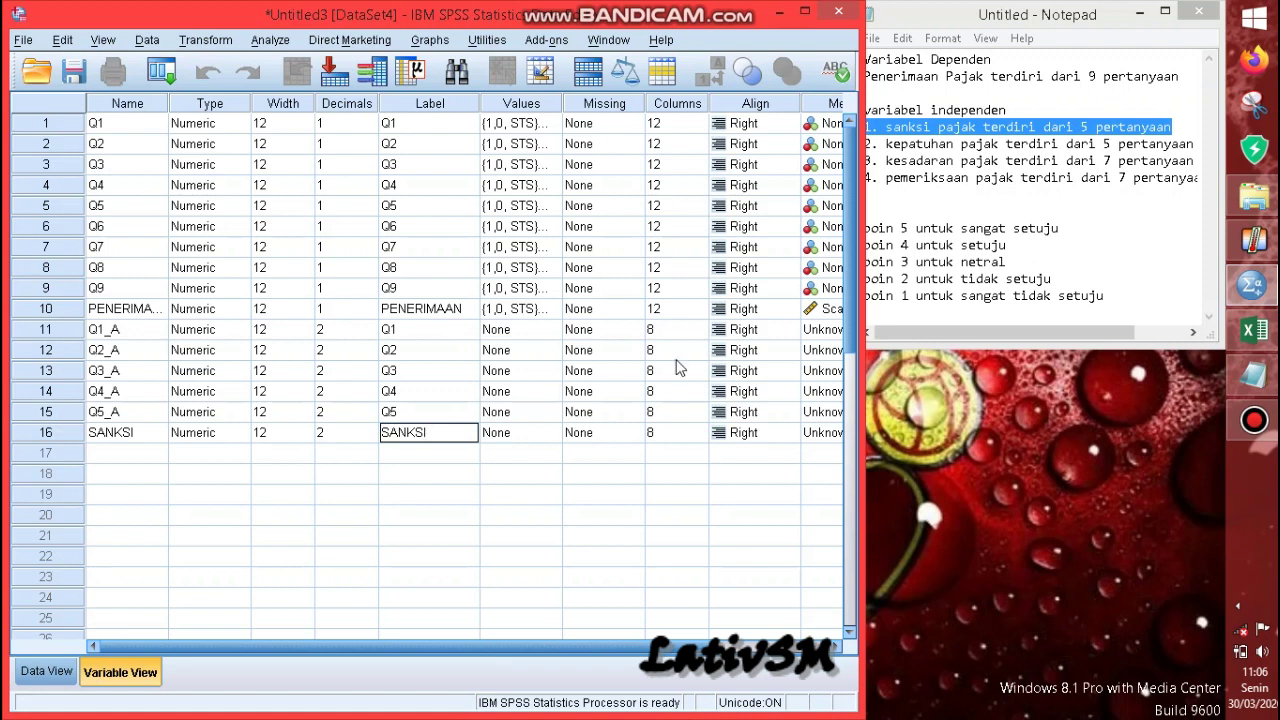
pyautogui.press('Tab')
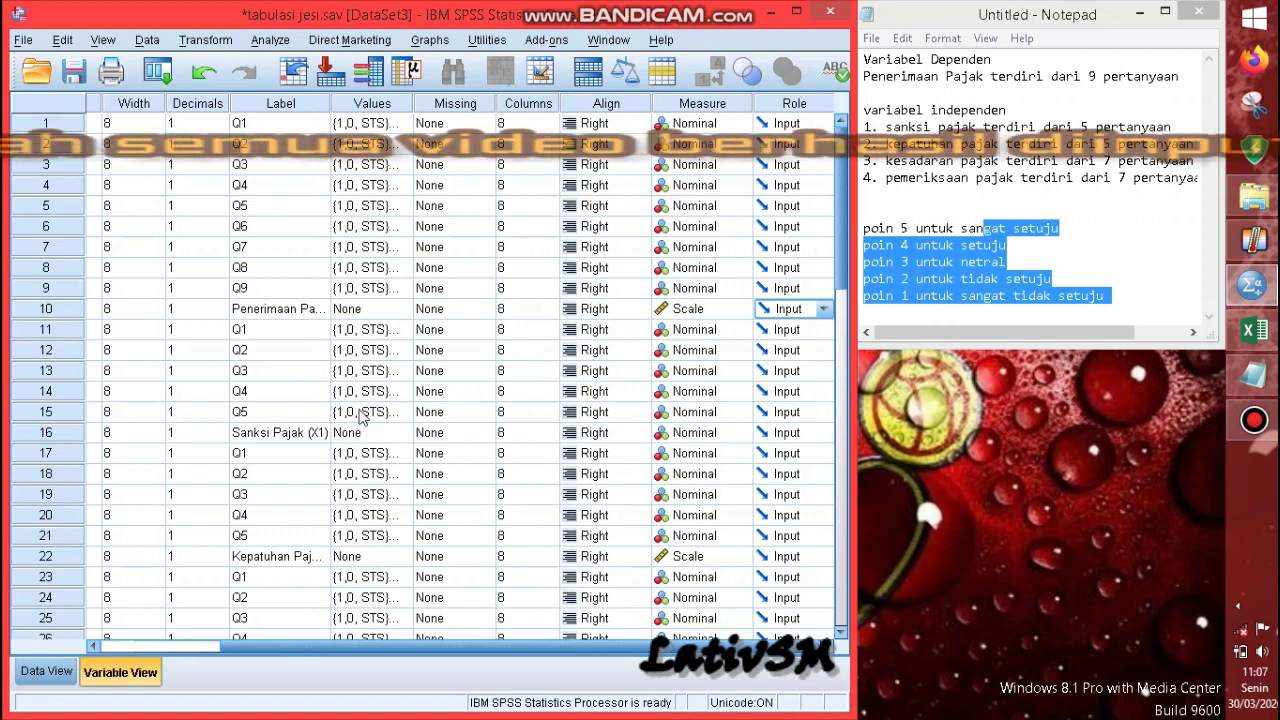
# Step: In the tabulasi jesi.sav dataset, review the Sanksi Pajak (X1) row's attributes from its name through to its role
pyautogui.moveTo(607, 652); pyautogui.dragTo(463, 650)
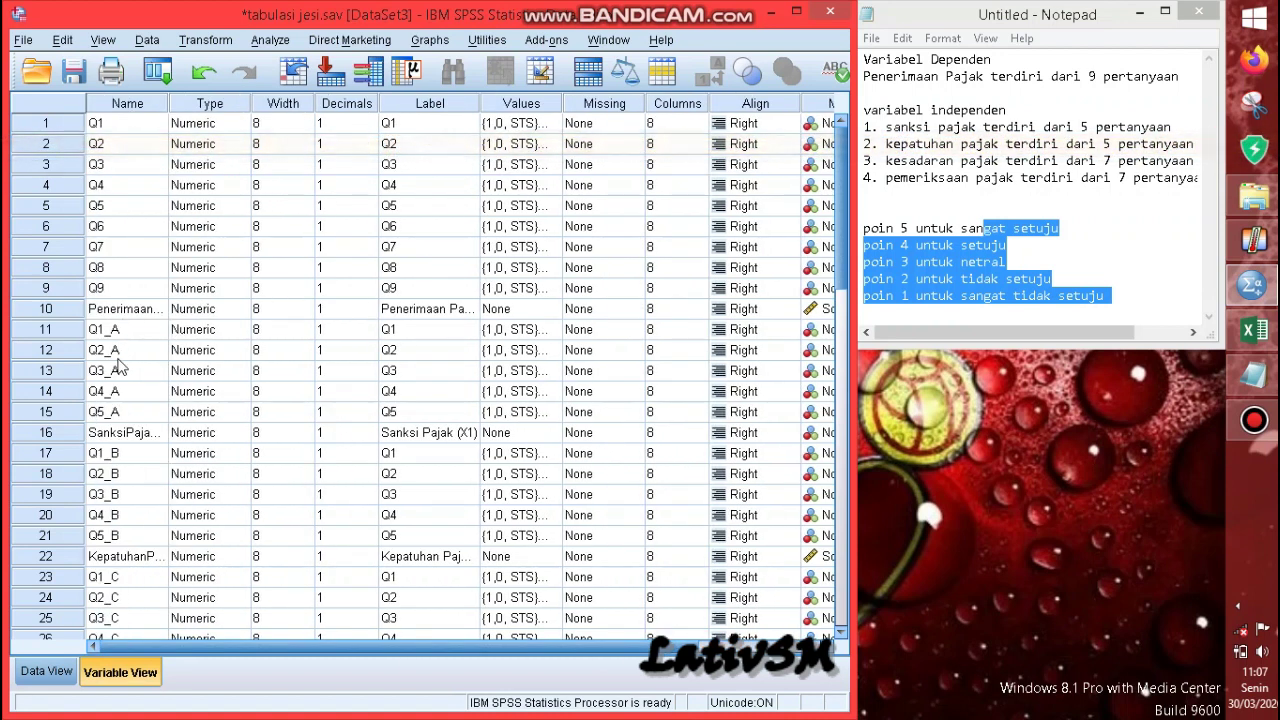
pyautogui.click(117, 430)
pyautogui.press('Right')
pyautogui.press('Right')
pyautogui.press('Right')
pyautogui.press('Right')
pyautogui.press('Right')
pyautogui.press('Right')
pyautogui.press('Right')
pyautogui.press('Right')
pyautogui.press('Right')
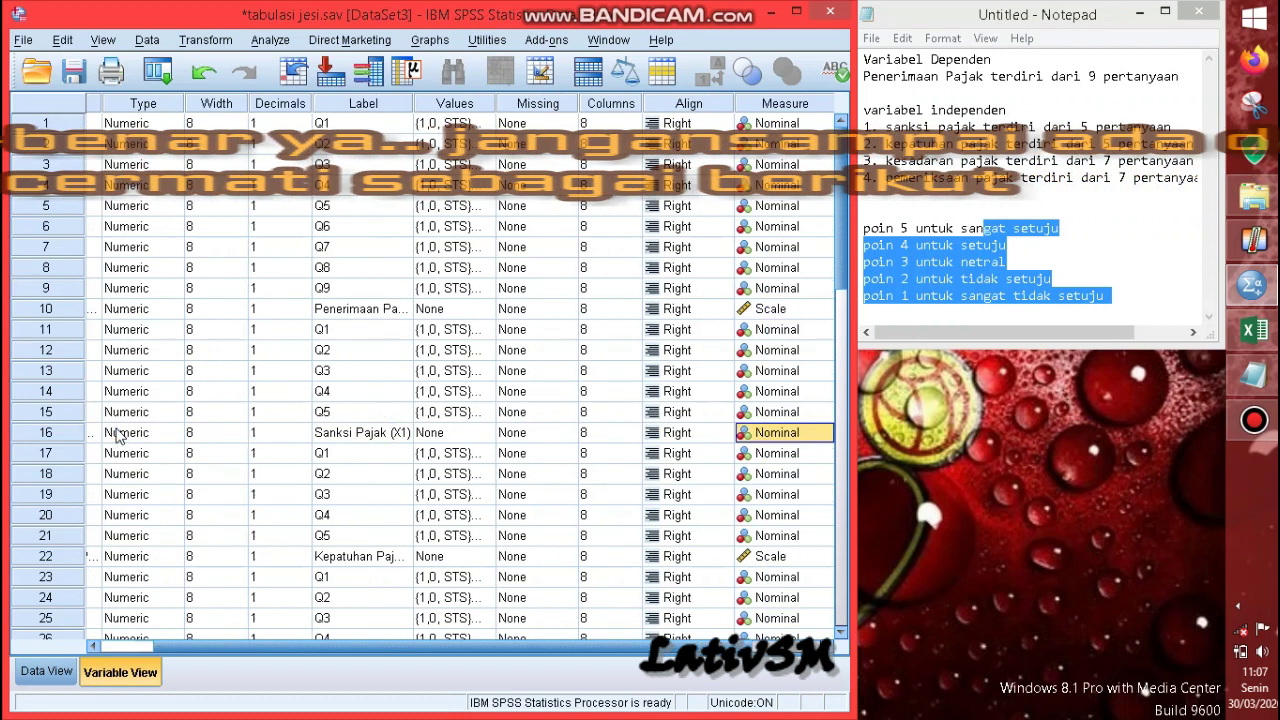
pyautogui.press('Right')
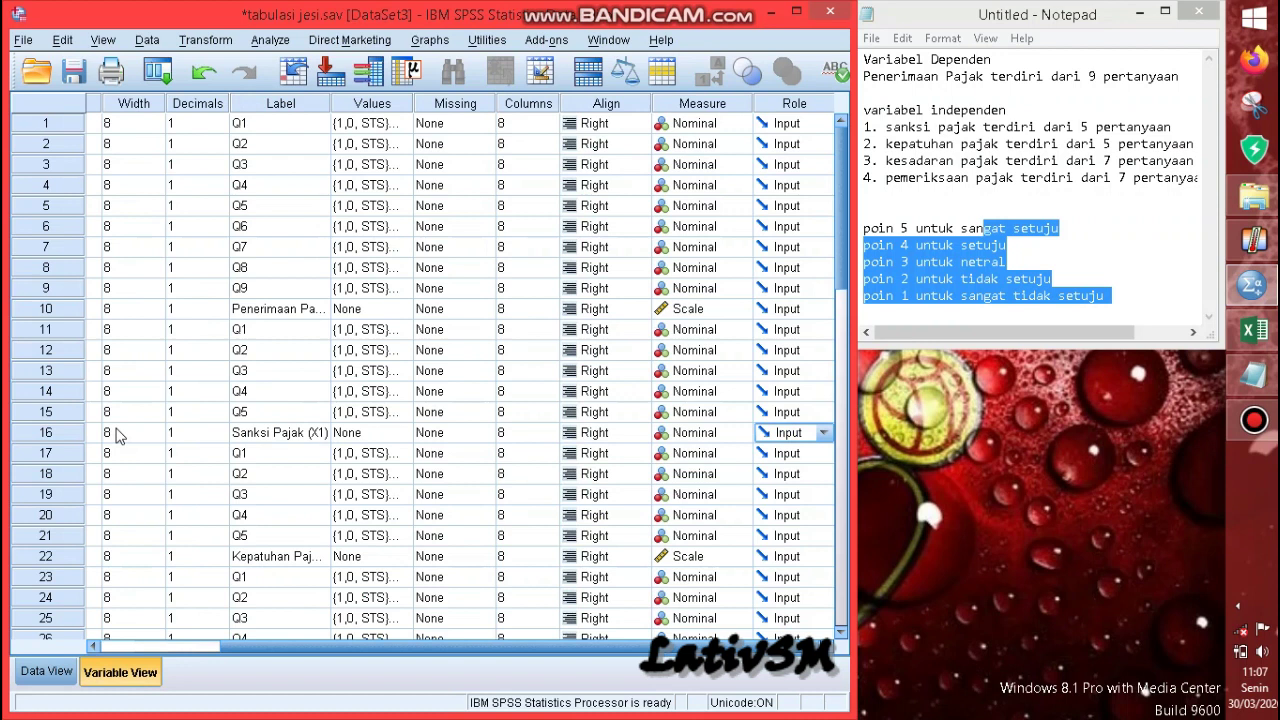
# Step: Set the measurement level of the Sanksi Pajak (X1) variable to Scale
pyautogui.press('Left')
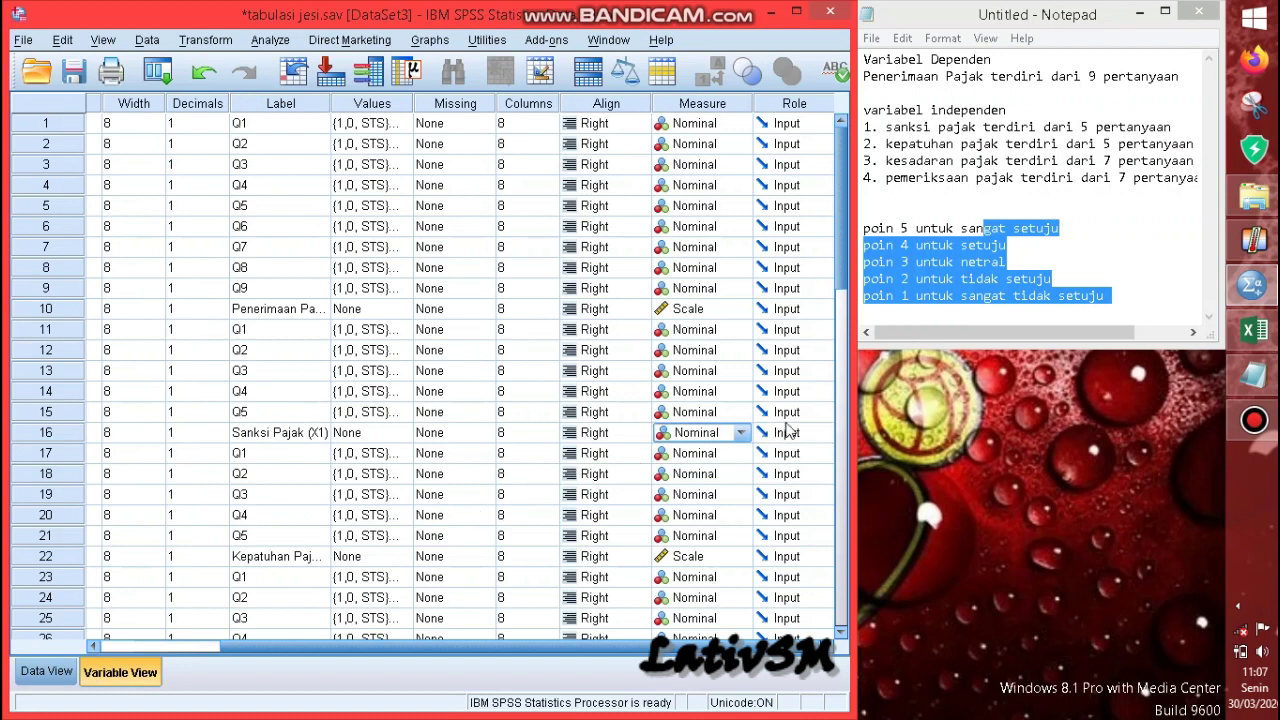
pyautogui.click(738, 432)
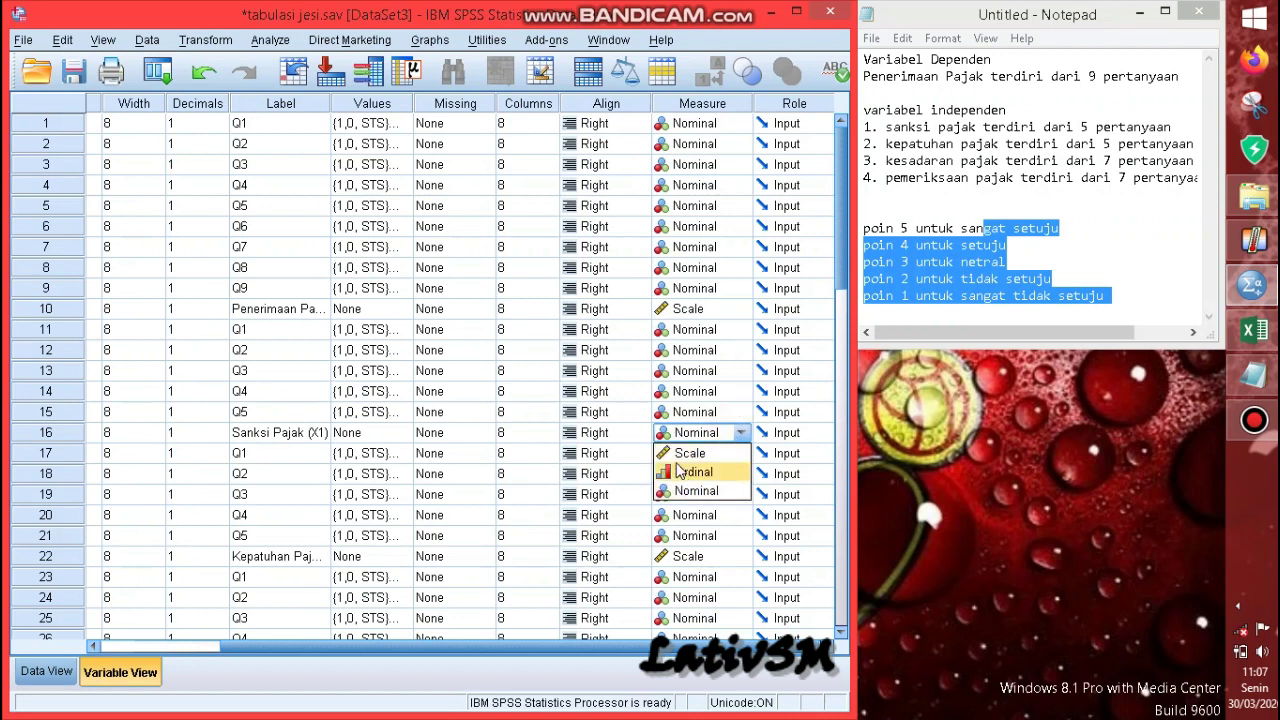
pyautogui.click(700, 454)
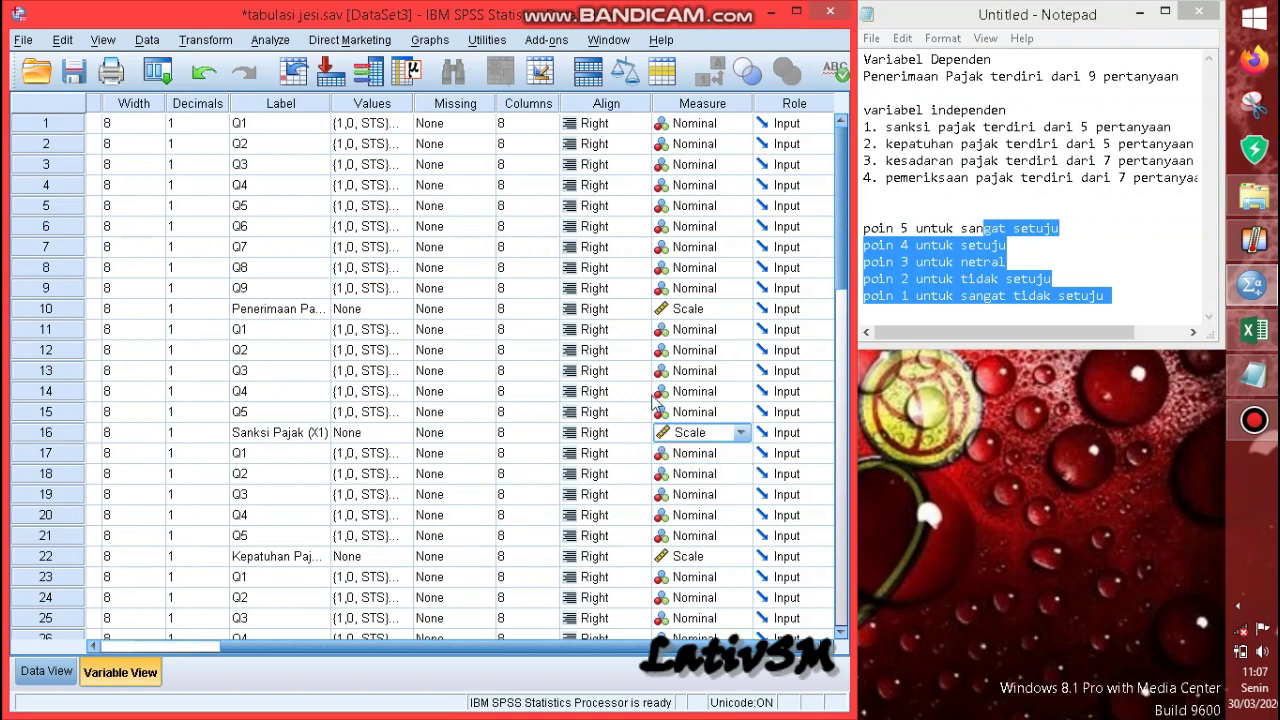
# Step: Review the Kepatuhan Pajak row's attributes from its name through to its measurement level
pyautogui.press('Left')
pyautogui.press('Left')
pyautogui.press('Left')
pyautogui.press('Left')
pyautogui.press('Left')
pyautogui.press('Left')
pyautogui.press('Left')
pyautogui.press('Left')
pyautogui.press('Left')
pyautogui.press('Down')
pyautogui.press('Down')
pyautogui.press('Down')
pyautogui.press('Down')
pyautogui.press('Down')
pyautogui.press('Down')
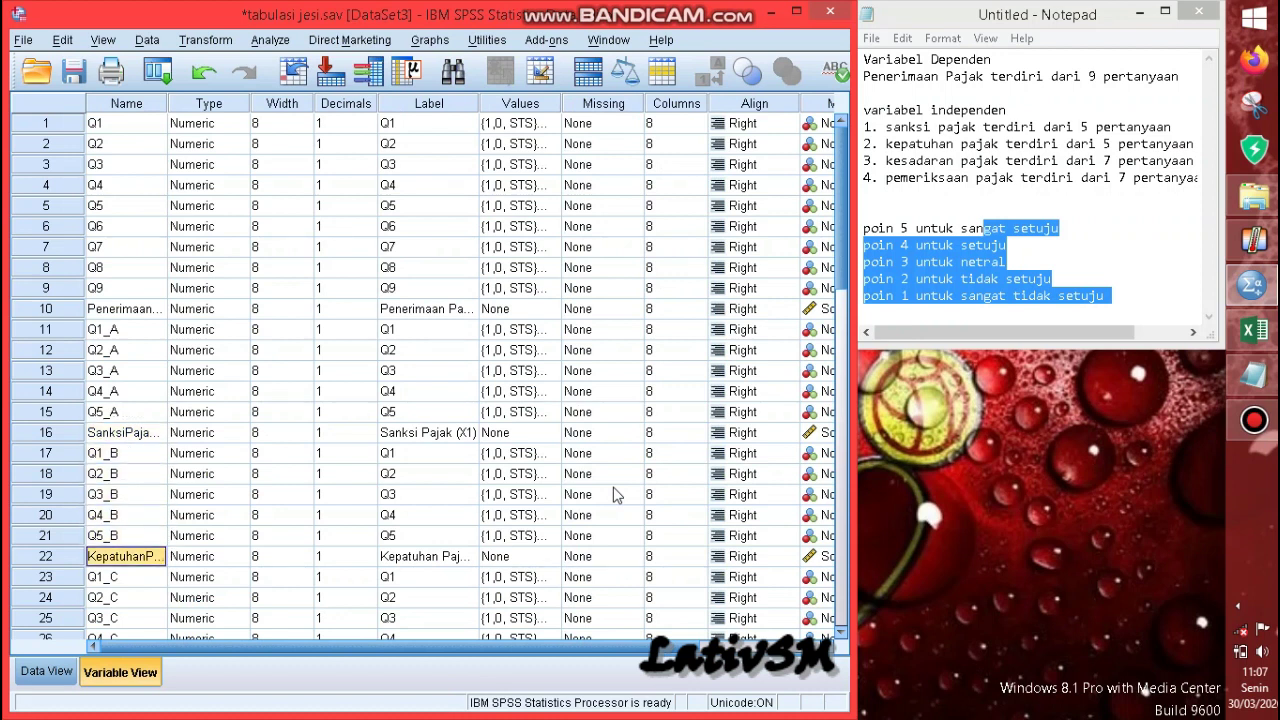
pyautogui.press('Right')
pyautogui.press('Right')
pyautogui.press('Right')
pyautogui.press('Right')
pyautogui.press('Right')
pyautogui.press('Right')
pyautogui.press('Right')
pyautogui.press('Right')
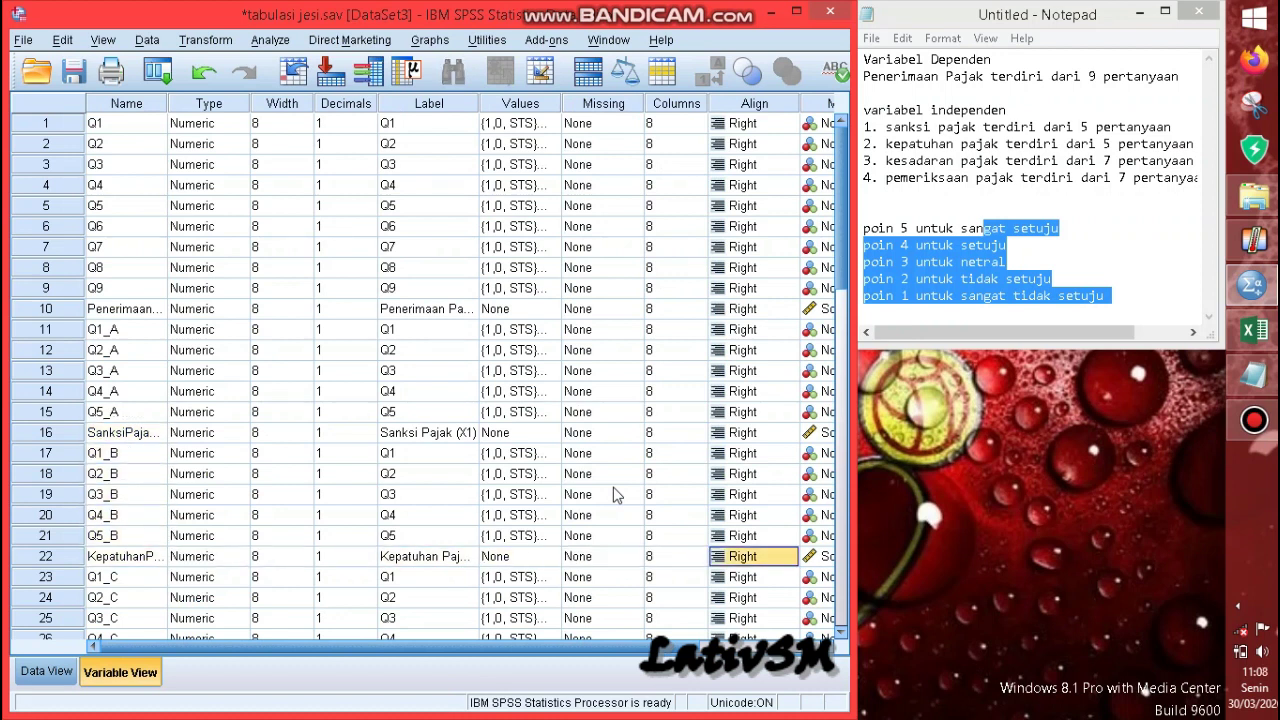
pyautogui.press('Right')
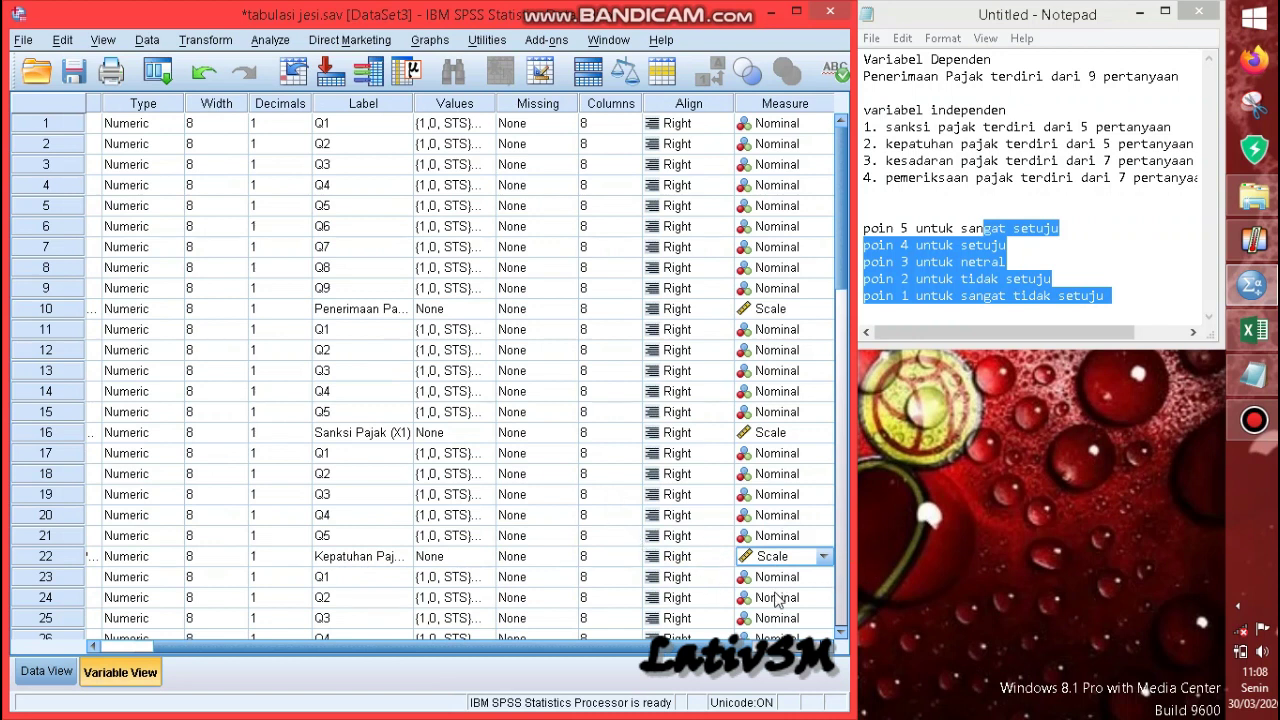
# Step: Review the Kesadaran Pajak total variable in row 30, checking its attributes from name through to role
pyautogui.press('Down')
pyautogui.press('Down')
pyautogui.press('Down')
pyautogui.press('Down')
pyautogui.press('Down')
pyautogui.press('Down')
pyautogui.press('Down')
pyautogui.press('Down')
pyautogui.press('Down')
pyautogui.press('Down')
pyautogui.press('Down')
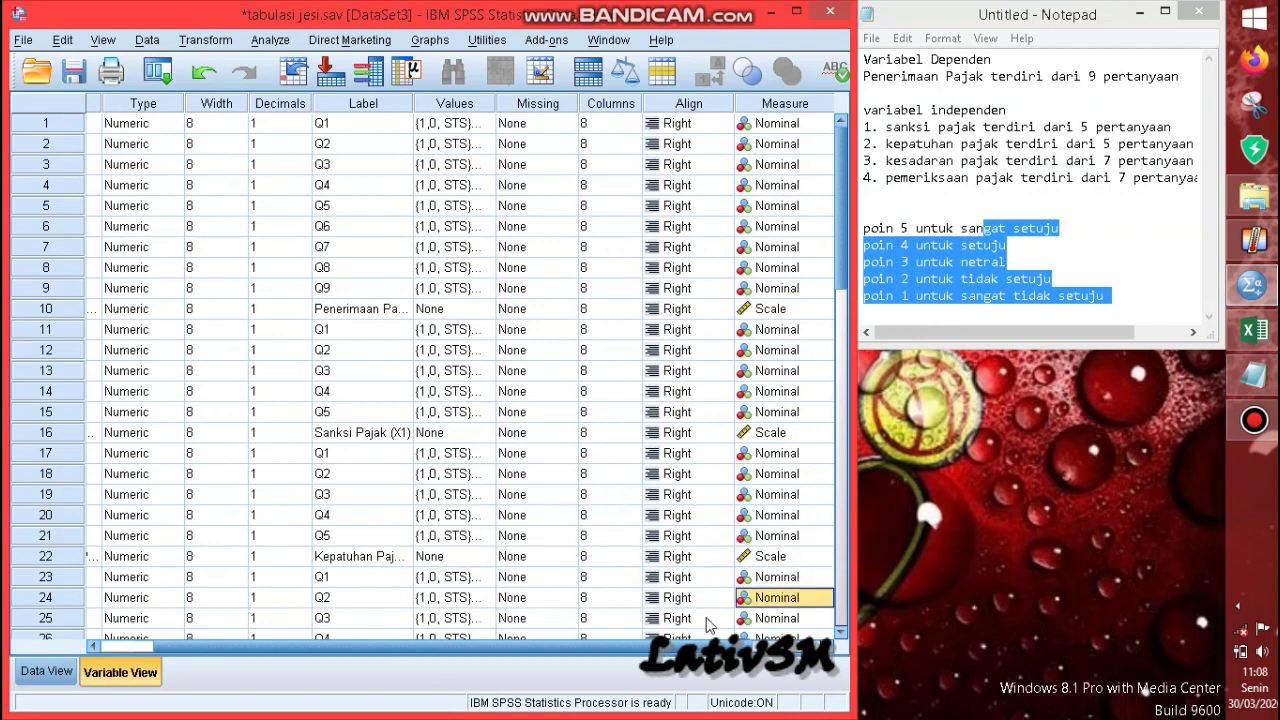
pyautogui.press('Up')
pyautogui.press('Up')
pyautogui.press('Up')
pyautogui.press('Up')
pyautogui.press('Down')
pyautogui.press('Left')
pyautogui.press('Left')
pyautogui.press('Left')
pyautogui.press('Left')
pyautogui.press('Left')
pyautogui.press('Left')
pyautogui.press('Left')
pyautogui.press('Left')
pyautogui.press('Left')
pyautogui.press('Right')
pyautogui.press('Right')
pyautogui.press('Right')
pyautogui.press('Right')
pyautogui.press('Right')
pyautogui.press('Right')
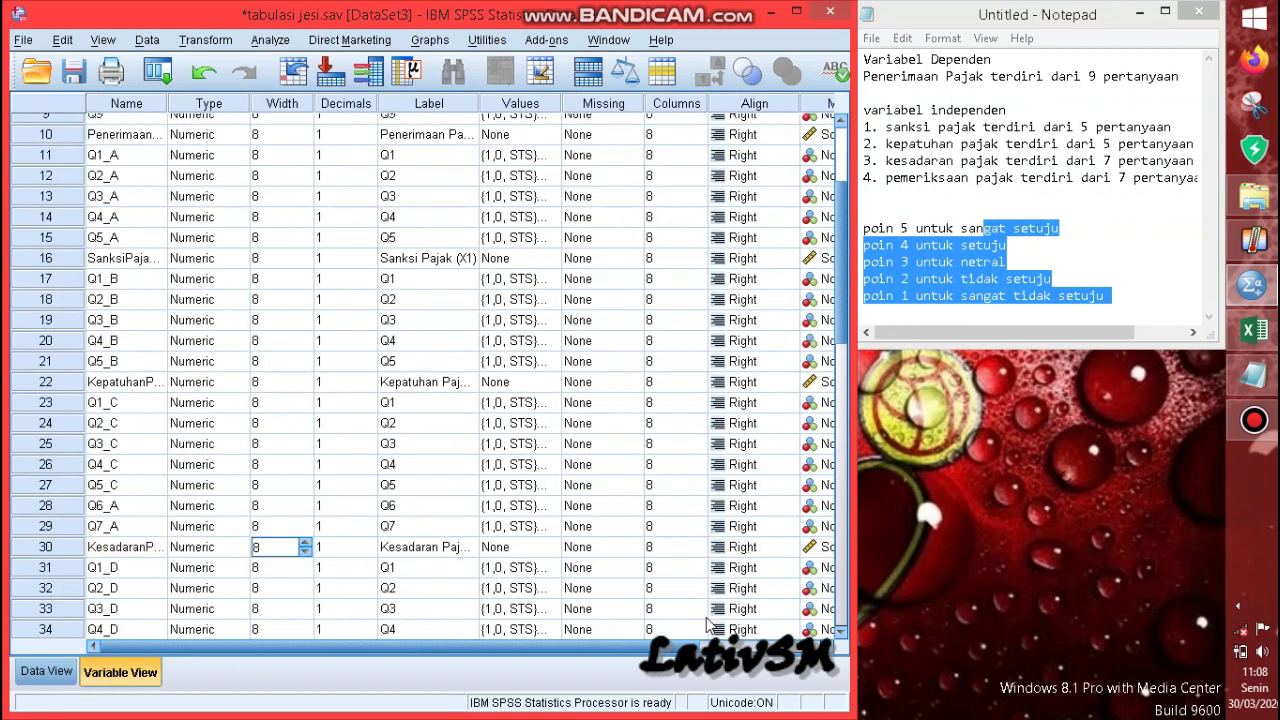
pyautogui.press('Right')
pyautogui.press('Right')
pyautogui.press('Right')
pyautogui.press('Right')
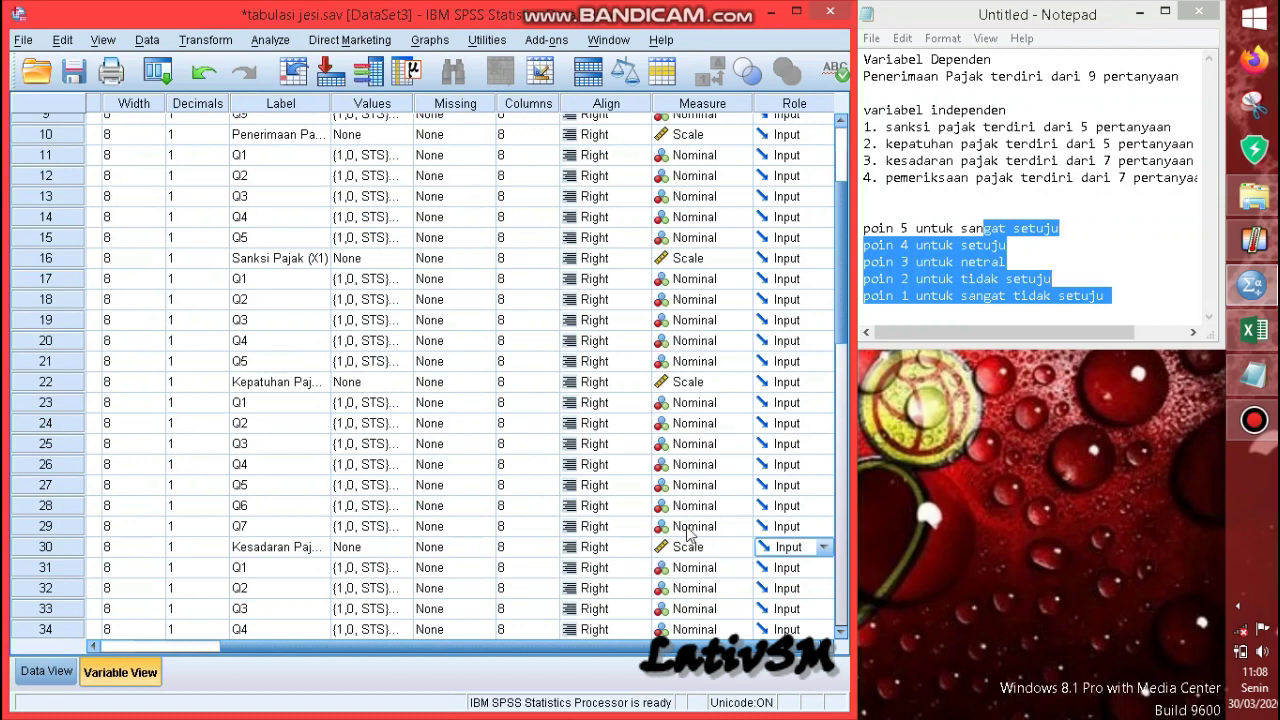
# Step: Review the Pemeriksaan Pajak total variable in row 38, checking its attributes from role back to name
pyautogui.press('Down')
pyautogui.press('Down')
pyautogui.press('Down')
pyautogui.press('Down')
pyautogui.press('Down')
pyautogui.press('Down')
pyautogui.press('Down')
pyautogui.press('Down')
pyautogui.press('Down')
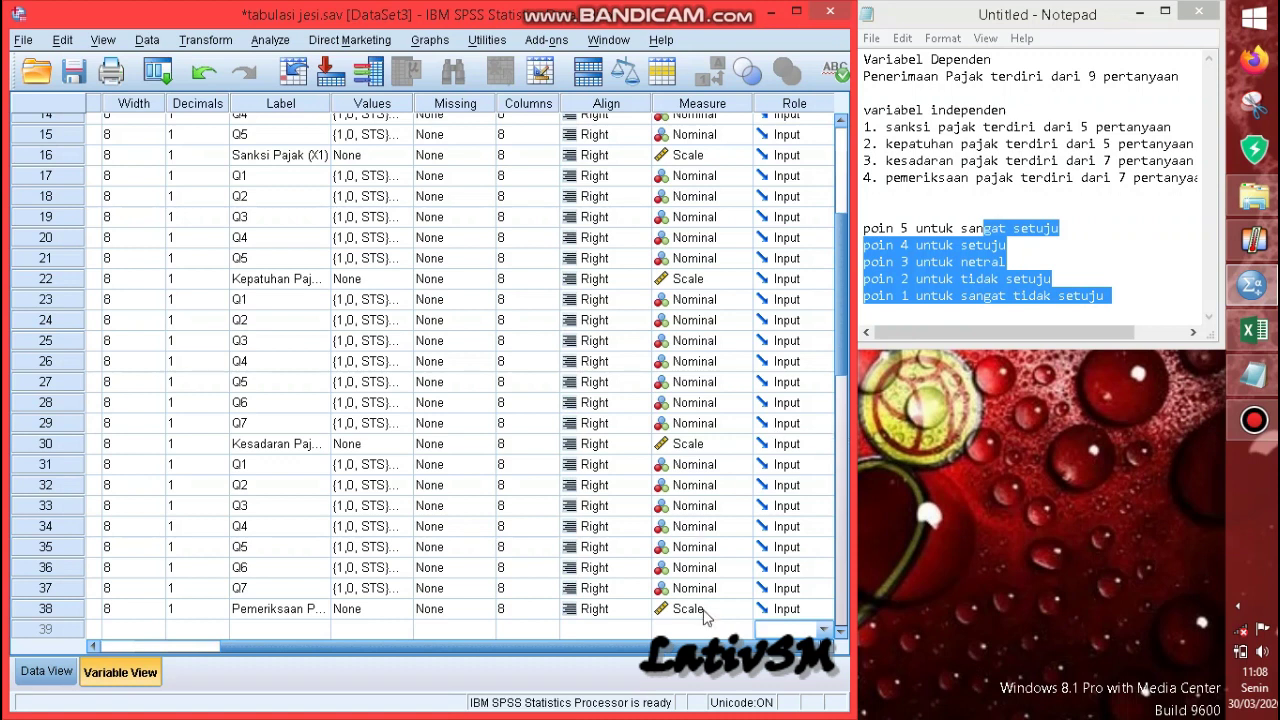
pyautogui.press('Up')
pyautogui.press('Left')
pyautogui.press('Left')
pyautogui.press('Left')
pyautogui.press('Left')
pyautogui.press('Left')
pyautogui.press('Left')
pyautogui.press('Left')
pyautogui.press('Left')
pyautogui.press('Left')
pyautogui.press('Left')
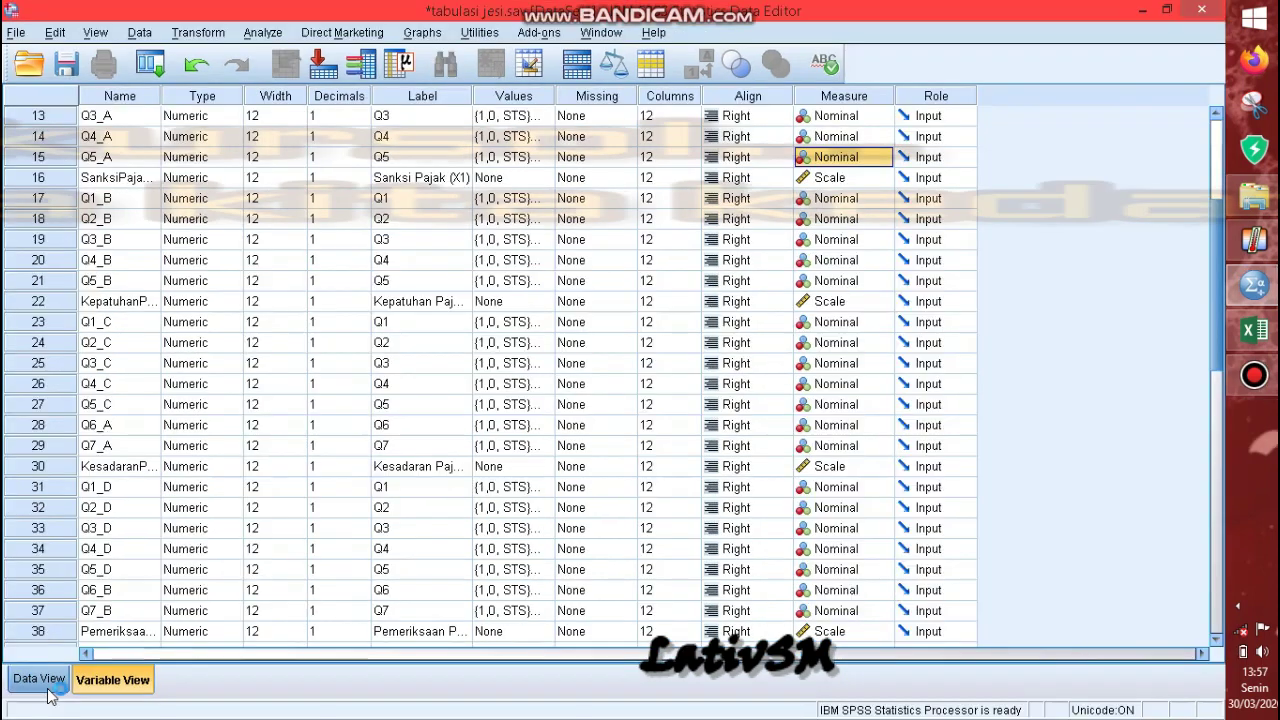
# Step: Display the dataset's data grid from its first case and switch to the tabulasi jesi worksheet in Excel, starting at column A
pyautogui.click(30, 680)
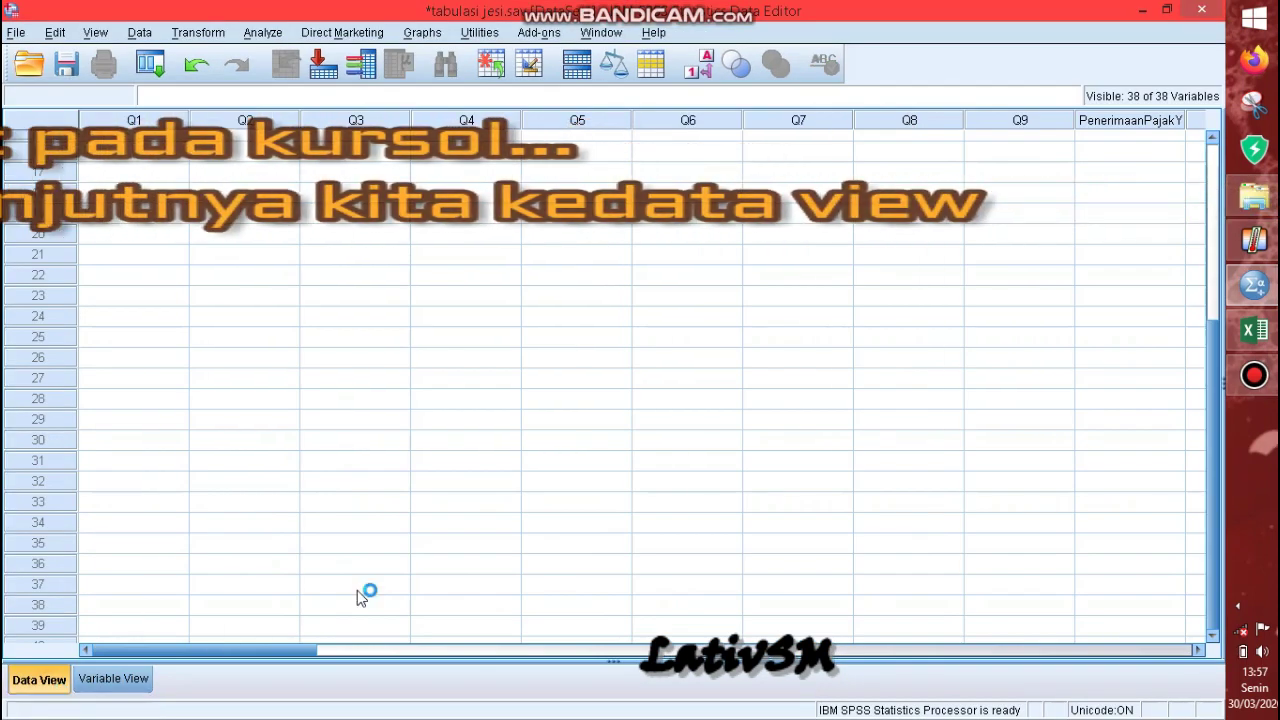
pyautogui.moveTo(1218, 383); pyautogui.dragTo(1223, 177)
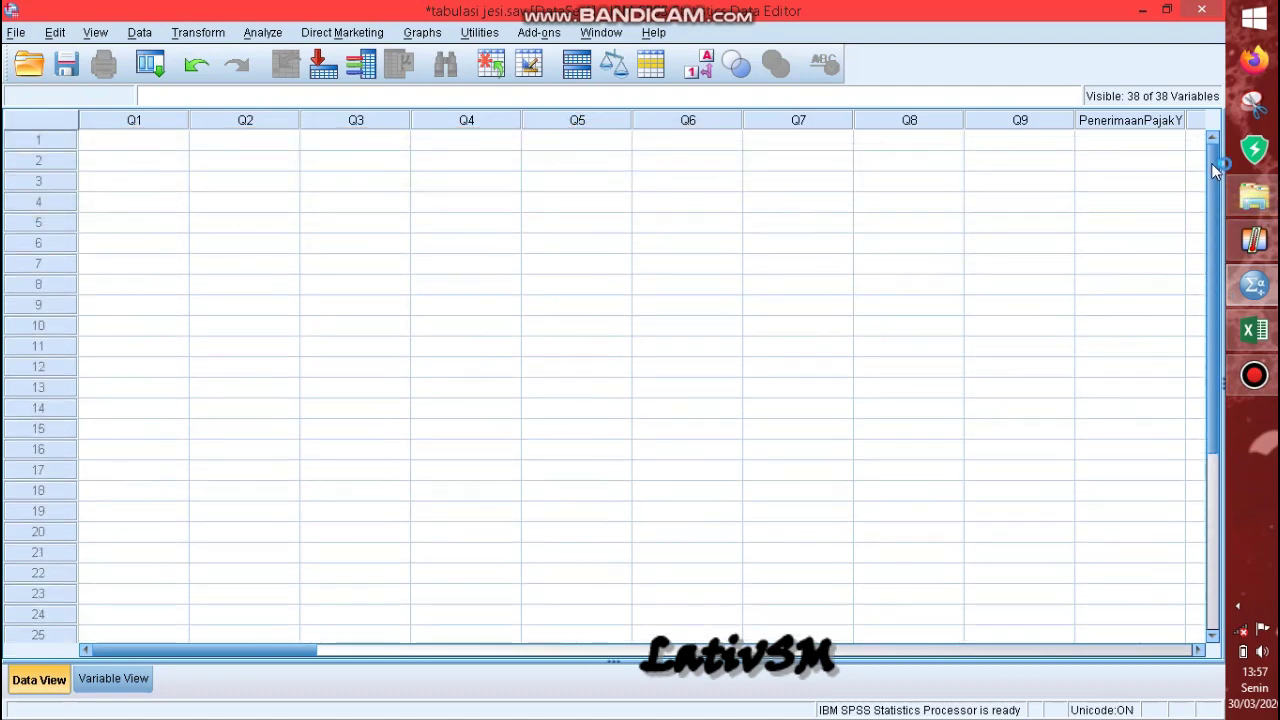
pyautogui.click(1262, 332)
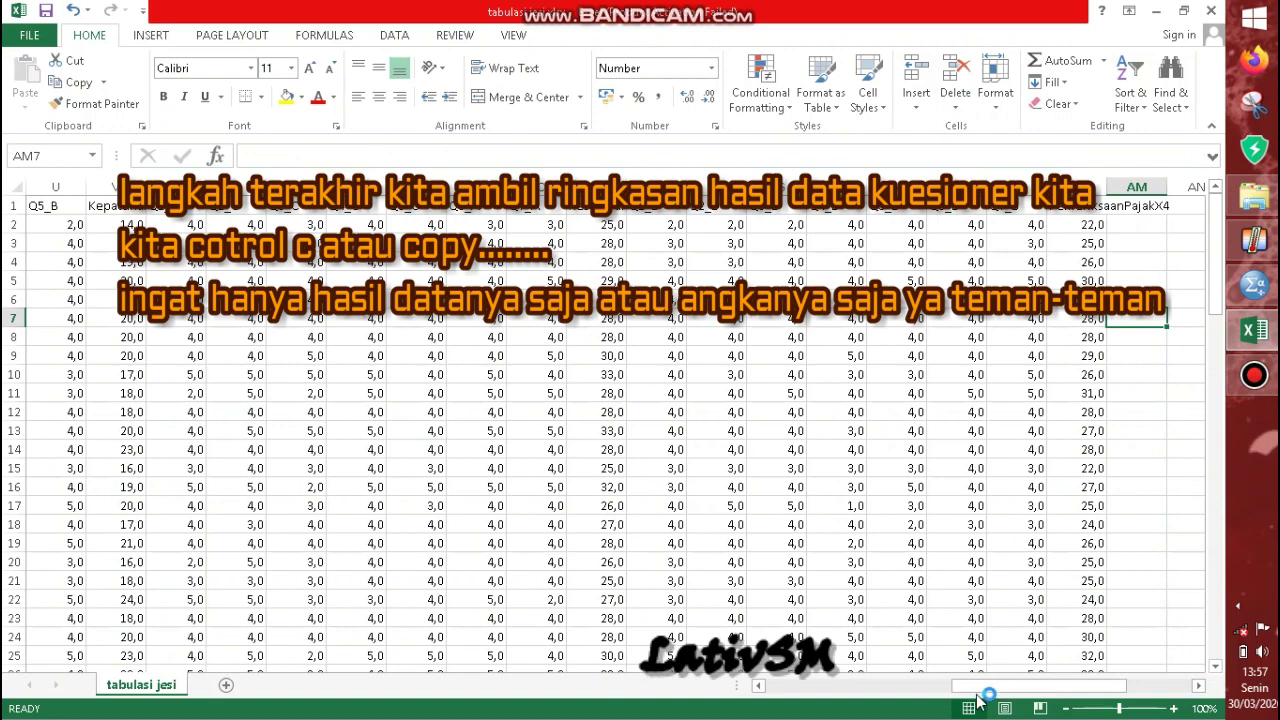
pyautogui.moveTo(980, 690); pyautogui.dragTo(744, 708)
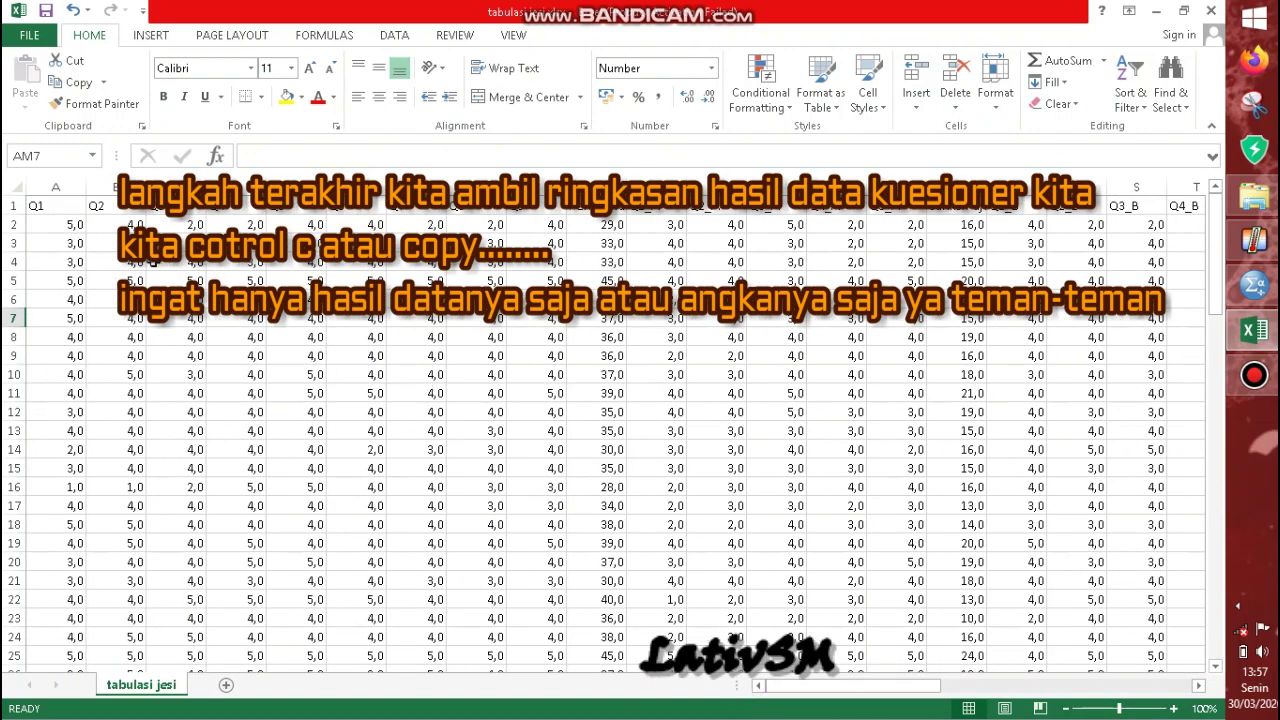
# Step: Select the first row of questionnaire answers below the headers, from cell A2 across to the PemeriksaanPajakX4 value in AL2
pyautogui.click(77, 222)
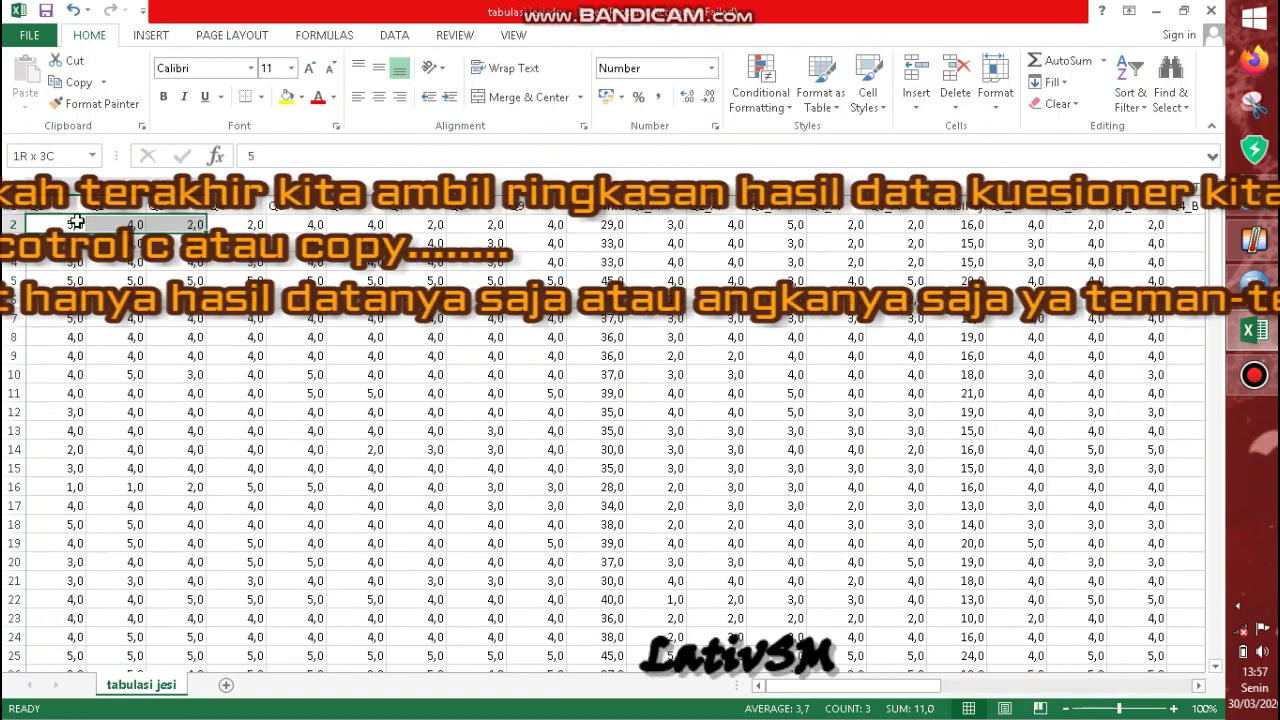
pyautogui.hotkey('shift', 'Right')
pyautogui.hotkey('shift', 'Right')
pyautogui.hotkey('shift', 'Right')
pyautogui.hotkey('shift', 'Right')
pyautogui.hotkey('shift', 'Right')
pyautogui.hotkey('shift', 'Right')
pyautogui.hotkey('shift', 'Right')
pyautogui.hotkey('shift', 'Right')
pyautogui.hotkey('shift', 'Right')
pyautogui.hotkey('shift', 'Right')
pyautogui.hotkey('shift', 'Right')
pyautogui.hotkey('shift', 'Right')
pyautogui.hotkey('shift', 'Right')
pyautogui.hotkey('shift', 'Right')
pyautogui.hotkey('shift', 'Right')
pyautogui.hotkey('shift', 'Right')
pyautogui.hotkey('shift', 'Right')
pyautogui.hotkey('shift', 'Right')
pyautogui.hotkey('shift', 'Right')
pyautogui.hotkey('shift', 'Right')
pyautogui.hotkey('shift', 'Right')
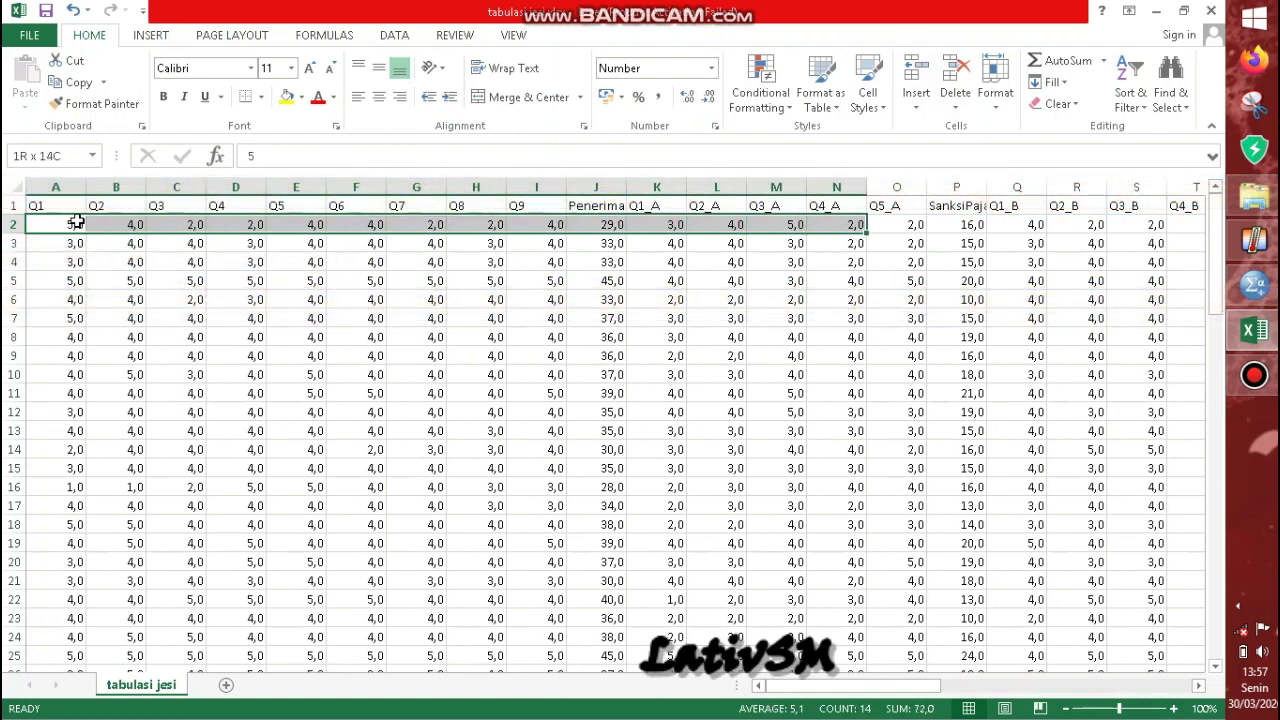
pyautogui.hotkey('shift', 'Right')
pyautogui.hotkey('shift', 'Right')
pyautogui.hotkey('shift', 'Right')
pyautogui.hotkey('shift', 'Right')
pyautogui.hotkey('shift', 'Right')
pyautogui.hotkey('shift', 'Right')
pyautogui.hotkey('shift', 'Right')
pyautogui.hotkey('shift', 'Right')
pyautogui.hotkey('shift', 'Right')
pyautogui.hotkey('shift', 'Right')
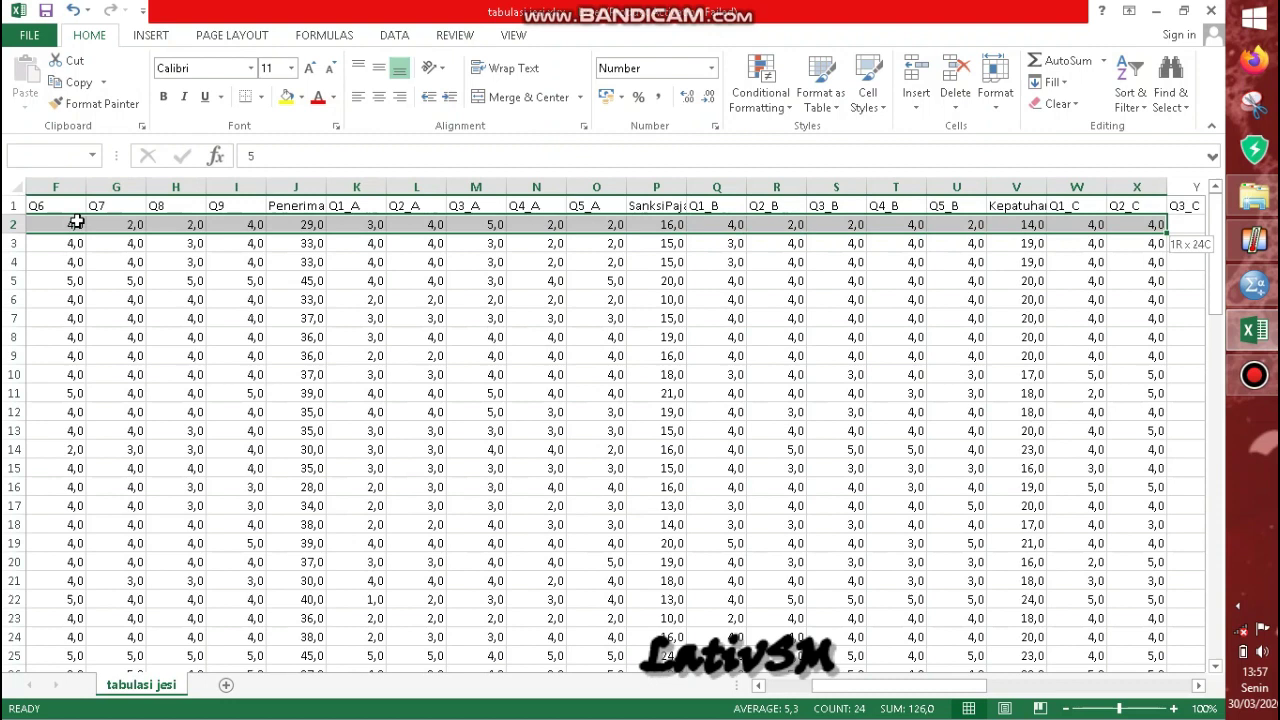
pyautogui.hotkey('shift', 'Right')
pyautogui.hotkey('shift', 'Right')
pyautogui.hotkey('shift', 'Right')
pyautogui.hotkey('shift', 'Right')
pyautogui.hotkey('shift', 'Right')
pyautogui.hotkey('shift', 'Right')
pyautogui.hotkey('shift', 'Right')
pyautogui.hotkey('shift', 'Right')
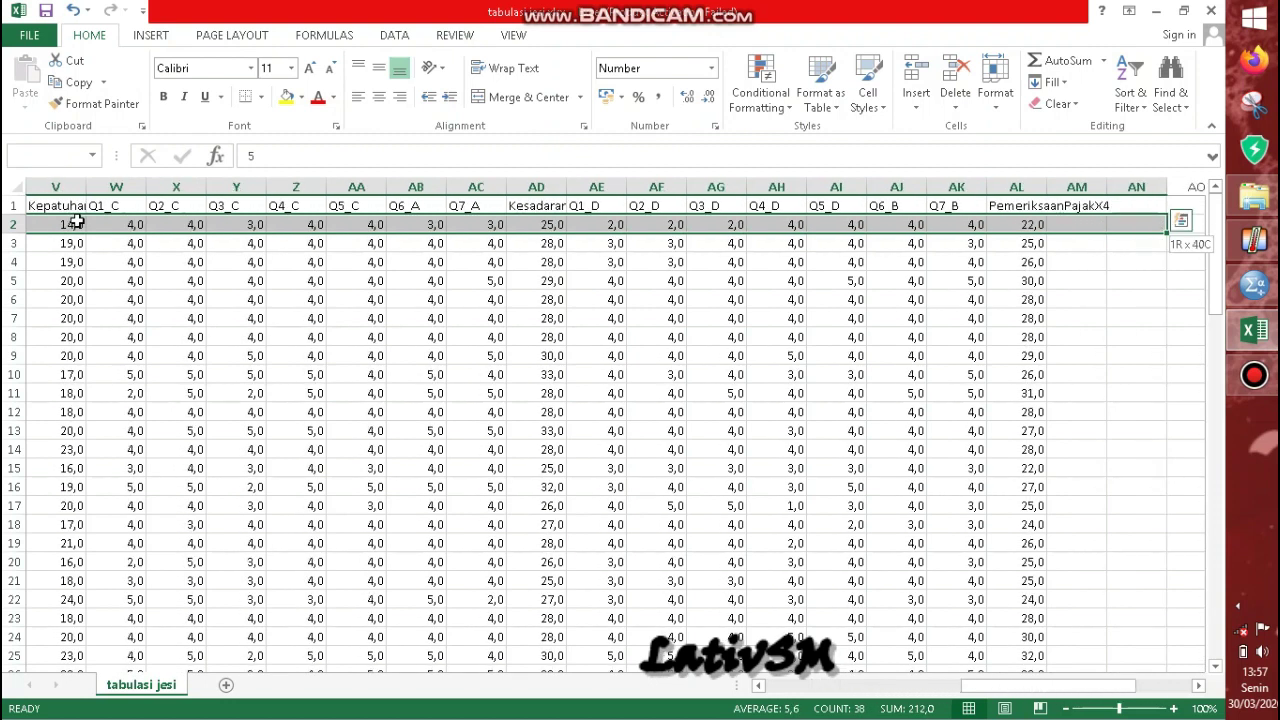
pyautogui.hotkey('shift', 'Left')
pyautogui.hotkey('shift', 'Left')
# Step: Extend the selection down to row 95 and copy the range A2:AL95 without its header row
pyautogui.hotkey('shift', 'Down')
pyautogui.hotkey('shift', 'Down')
pyautogui.hotkey('shift', 'Down')
pyautogui.hotkey('shift', 'Down')
pyautogui.hotkey('shift', 'Down')
pyautogui.hotkey('shift', 'Down')
pyautogui.hotkey('shift', 'Down')
pyautogui.hotkey('shift', 'Down')
pyautogui.hotkey('shift', 'Down')
pyautogui.hotkey('shift', 'Down')
pyautogui.hotkey('shift', 'Down')
pyautogui.hotkey('shift', 'Down')
pyautogui.hotkey('shift', 'Down')
pyautogui.hotkey('shift', 'Down')
pyautogui.hotkey('shift', 'Down')
pyautogui.hotkey('shift', 'Down')
pyautogui.hotkey('shift', 'Down')
pyautogui.hotkey('shift', 'Down')
pyautogui.hotkey('shift', 'Down')
pyautogui.hotkey('shift', 'Down')
pyautogui.hotkey('shift', 'Down')
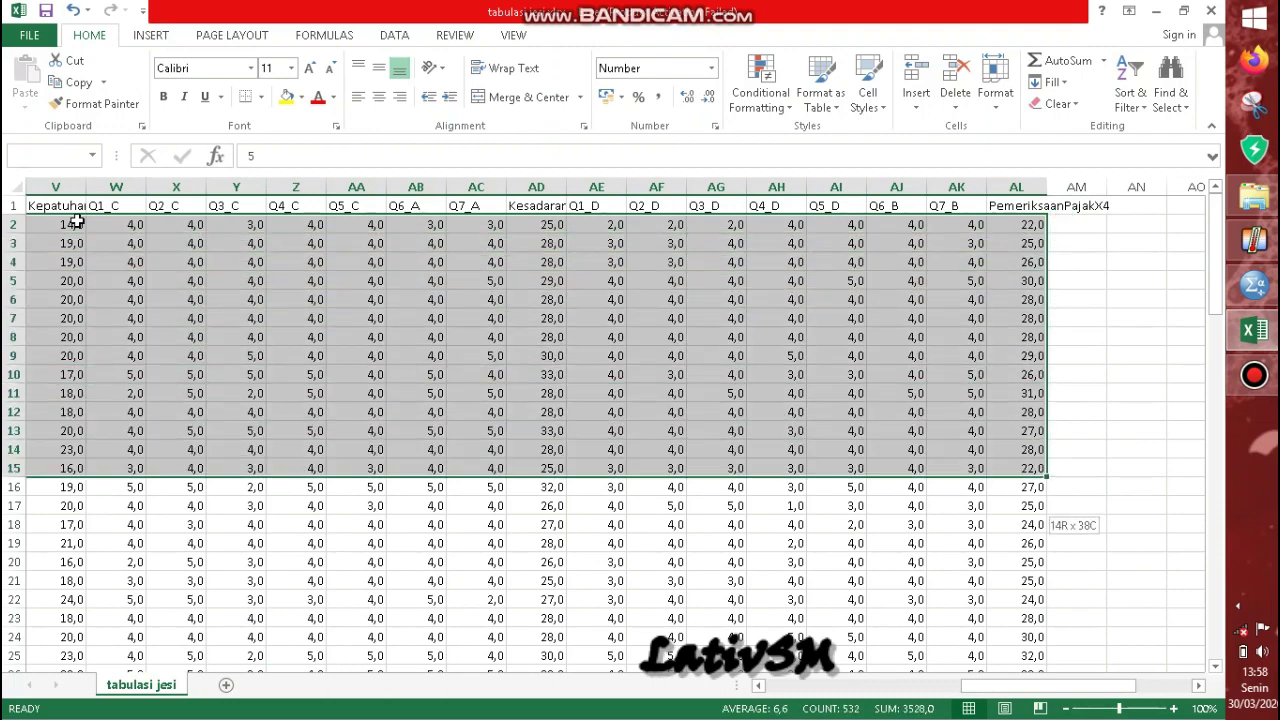
pyautogui.hotkey('shift', 'Down')
pyautogui.hotkey('shift', 'Down')
pyautogui.hotkey('shift', 'Down')
pyautogui.hotkey('shift', 'Down')
pyautogui.hotkey('shift', 'Down')
pyautogui.hotkey('shift', 'Down')
pyautogui.hotkey('shift', 'Down')
pyautogui.hotkey('shift', 'Down')
pyautogui.hotkey('shift', 'Down')
pyautogui.hotkey('shift', 'Down')
pyautogui.hotkey('shift', 'Down')
pyautogui.hotkey('shift', 'Down')
pyautogui.hotkey('shift', 'Down')
pyautogui.hotkey('shift', 'Down')
pyautogui.hotkey('shift', 'Down')
pyautogui.hotkey('shift', 'Down')
pyautogui.hotkey('shift', 'Down')
pyautogui.hotkey('shift', 'Down')
pyautogui.hotkey('shift', 'Down')
pyautogui.hotkey('shift', 'Down')
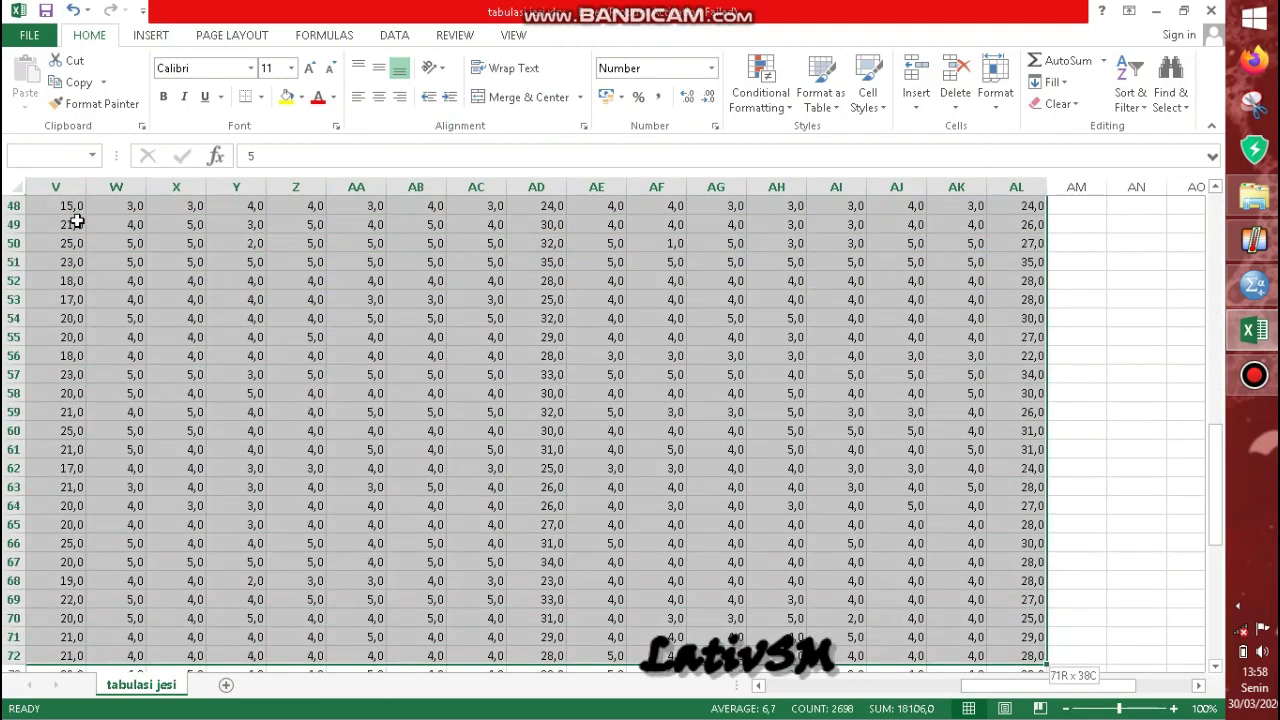
pyautogui.hotkey('shift', 'Up')
pyautogui.hotkey('shift', 'Up')
pyautogui.hotkey('shift', 'Up')
pyautogui.hotkey('shift', 'Up')
pyautogui.hotkey('shift', 'Up')
pyautogui.hotkey('shift', 'Up')
pyautogui.hotkey('shift', 'Up')
pyautogui.hotkey('shift', 'Up')
pyautogui.hotkey('shift', 'Up')
pyautogui.hotkey('shift', 'Up')
pyautogui.hotkey('shift', 'Up')
pyautogui.hotkey('shift', 'Up')
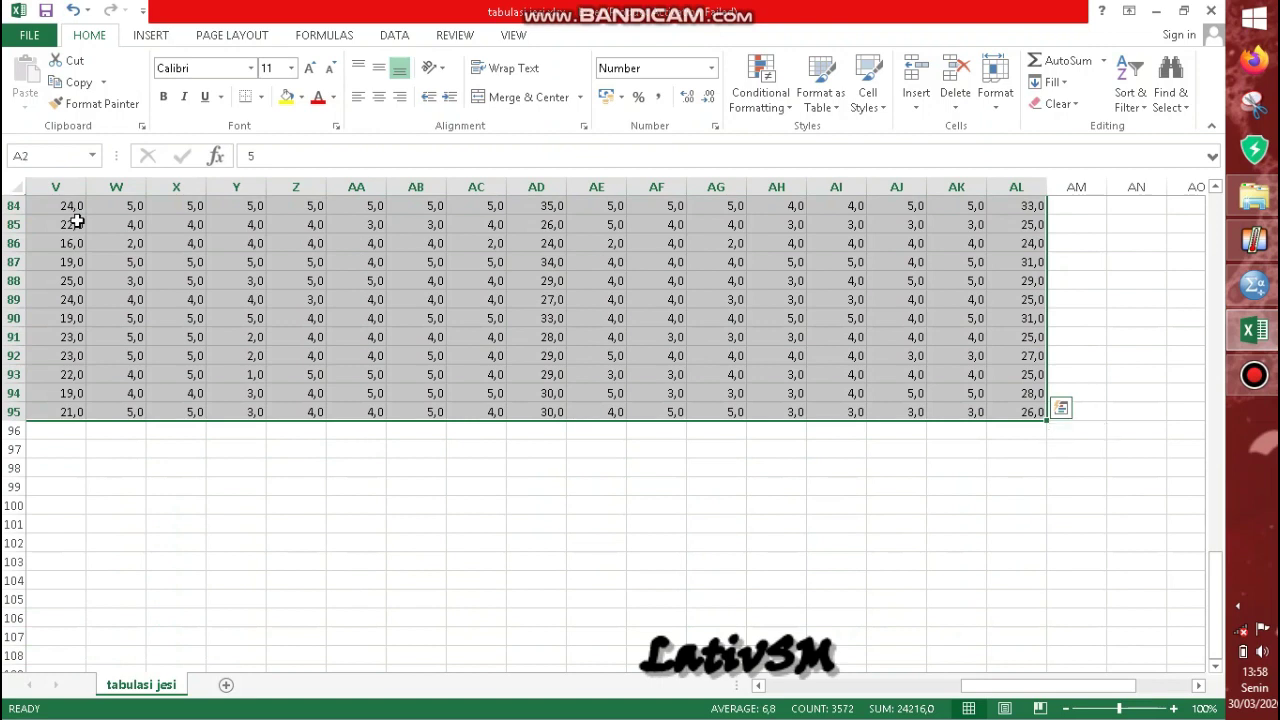
pyautogui.hotkey('ctrl', 'c')
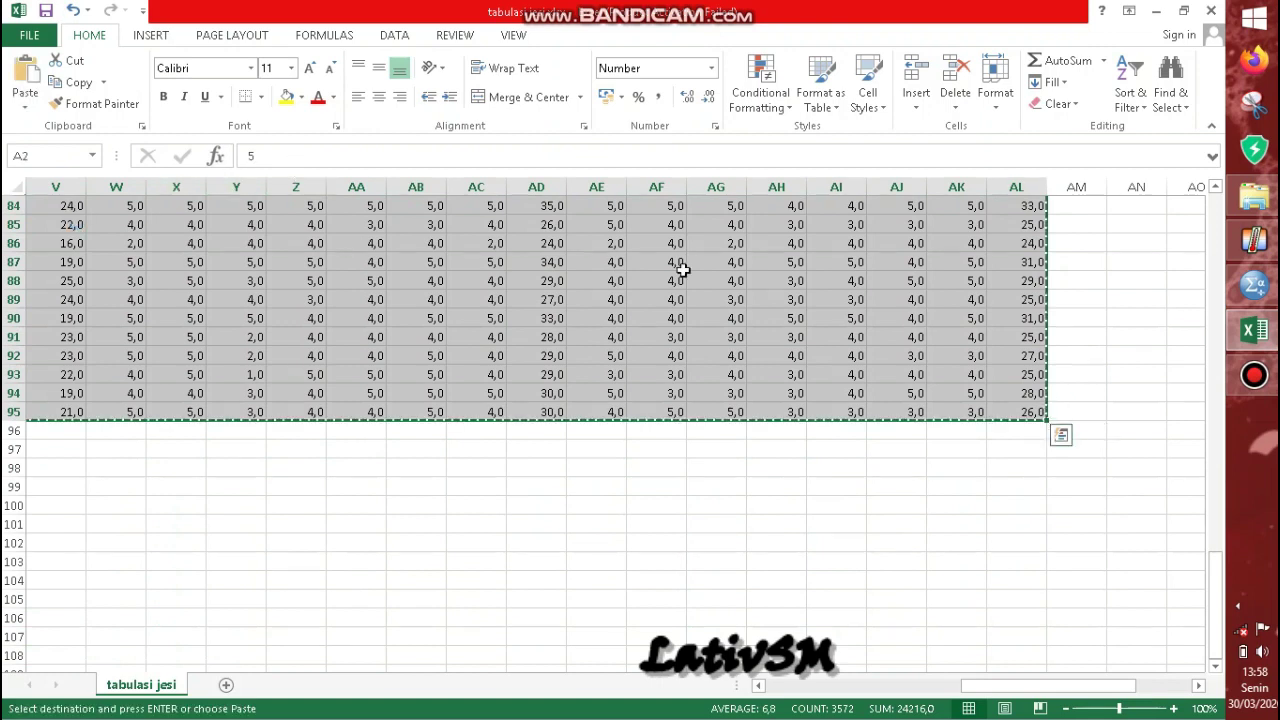
# Step: Switch to SPSS and paste the copied answers into the data grid, starting at case 1 of Q1
pyautogui.click(1256, 287)
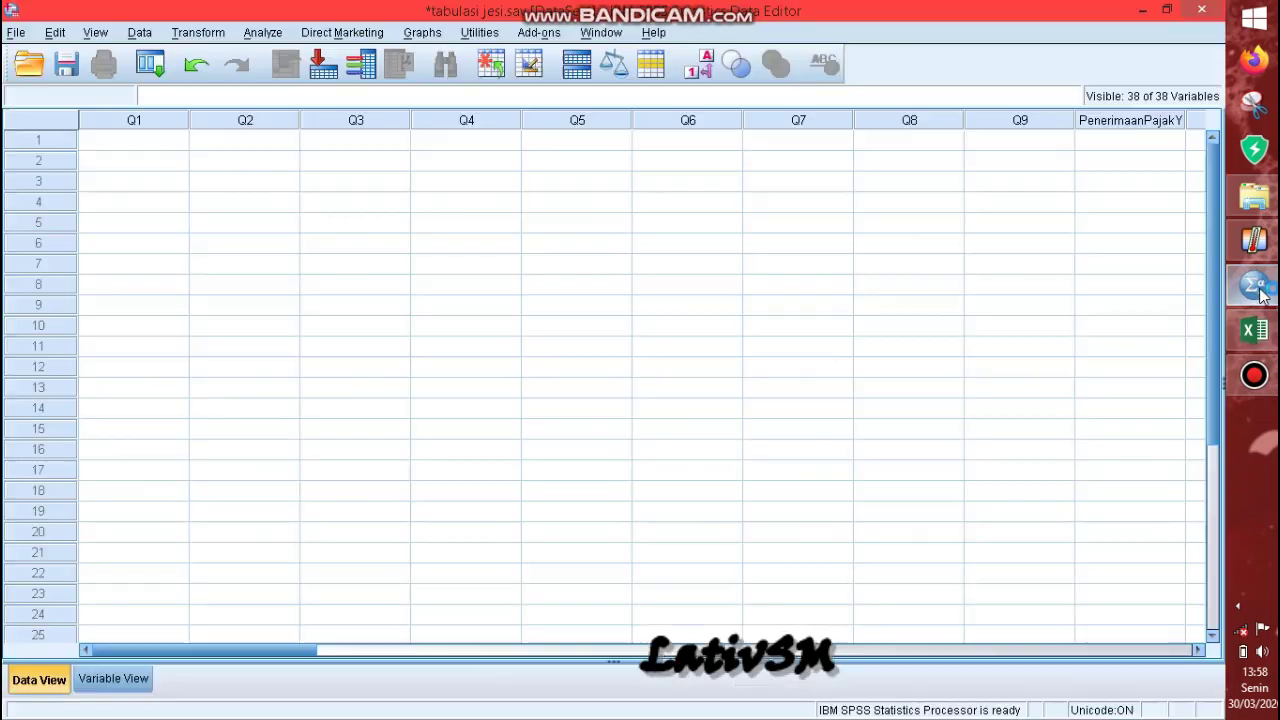
pyautogui.click(93, 145)
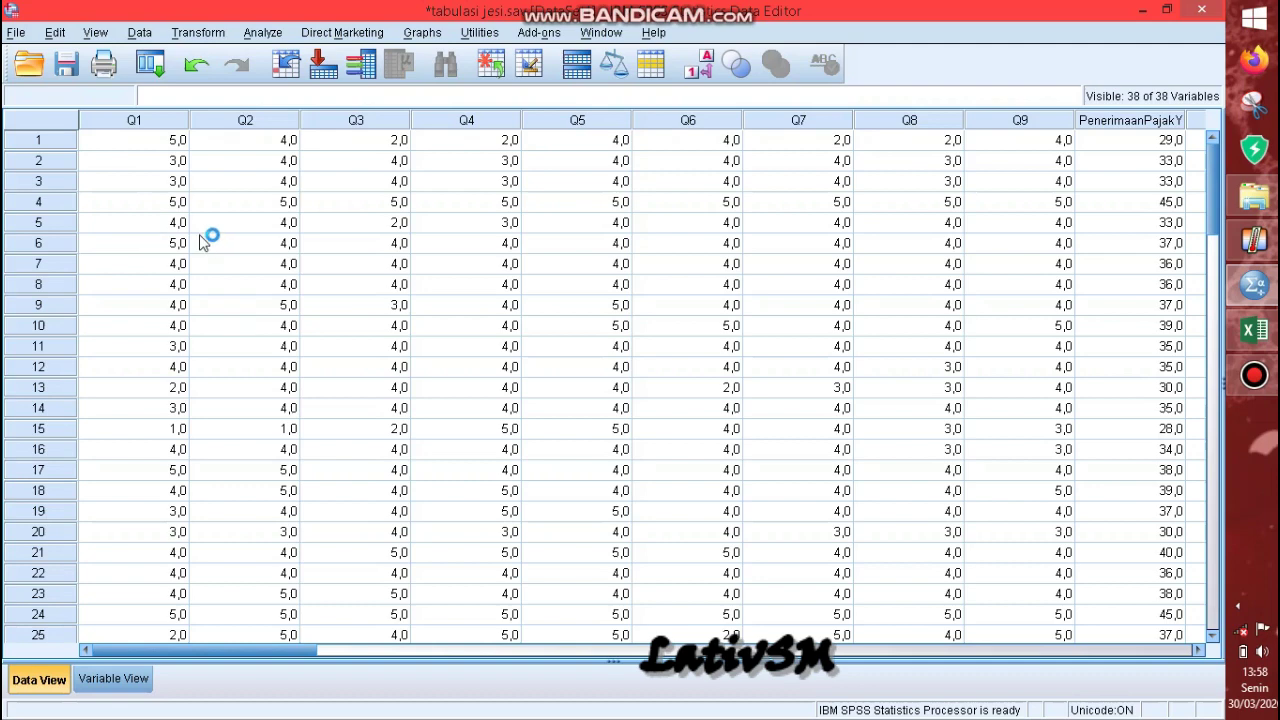
# Step: Check the pasted totals in the PenerimaanPajakY and SanksiPajakX1 columns by selecting each column
pyautogui.moveTo(257, 654); pyautogui.dragTo(415, 654)
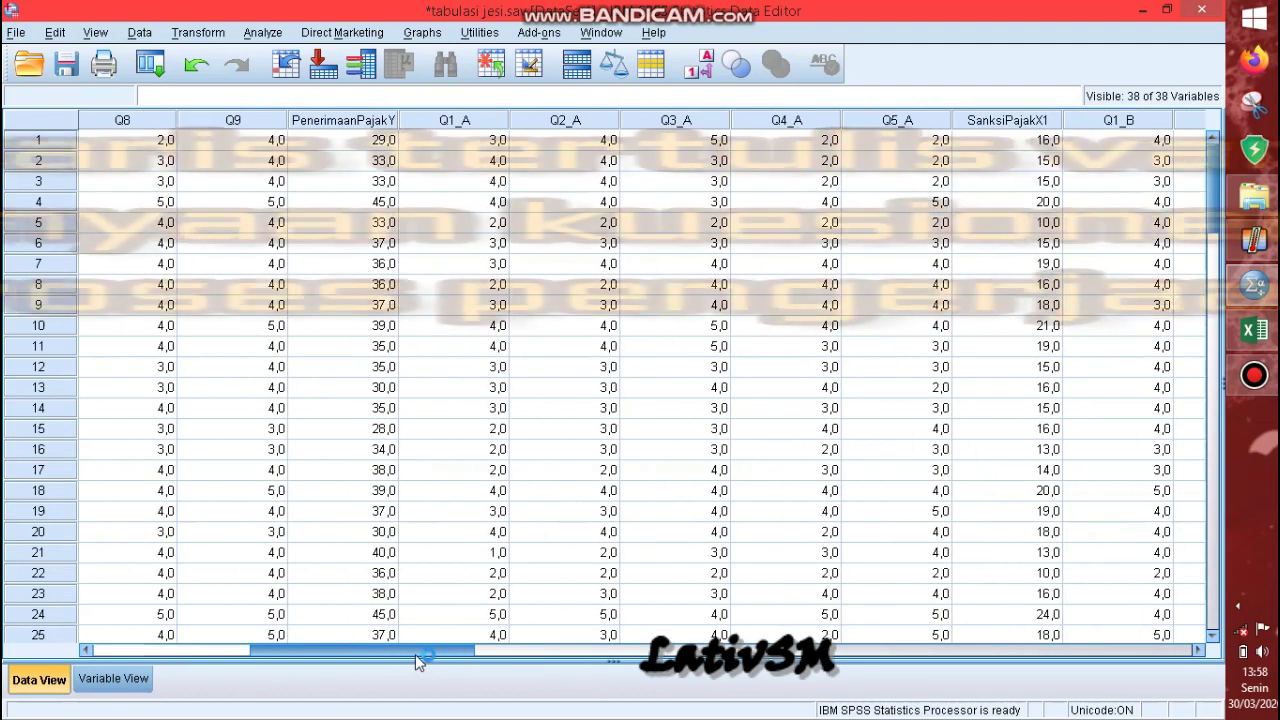
pyautogui.click(358, 119)
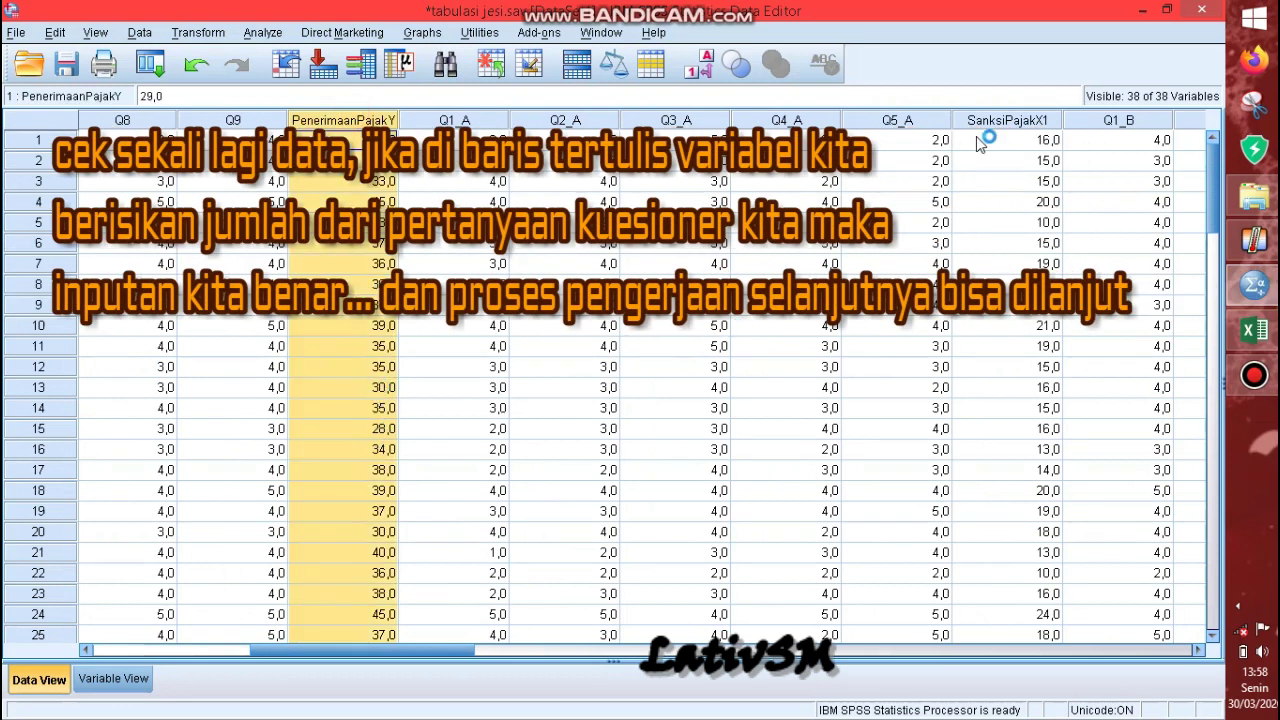
pyautogui.click(1008, 121)
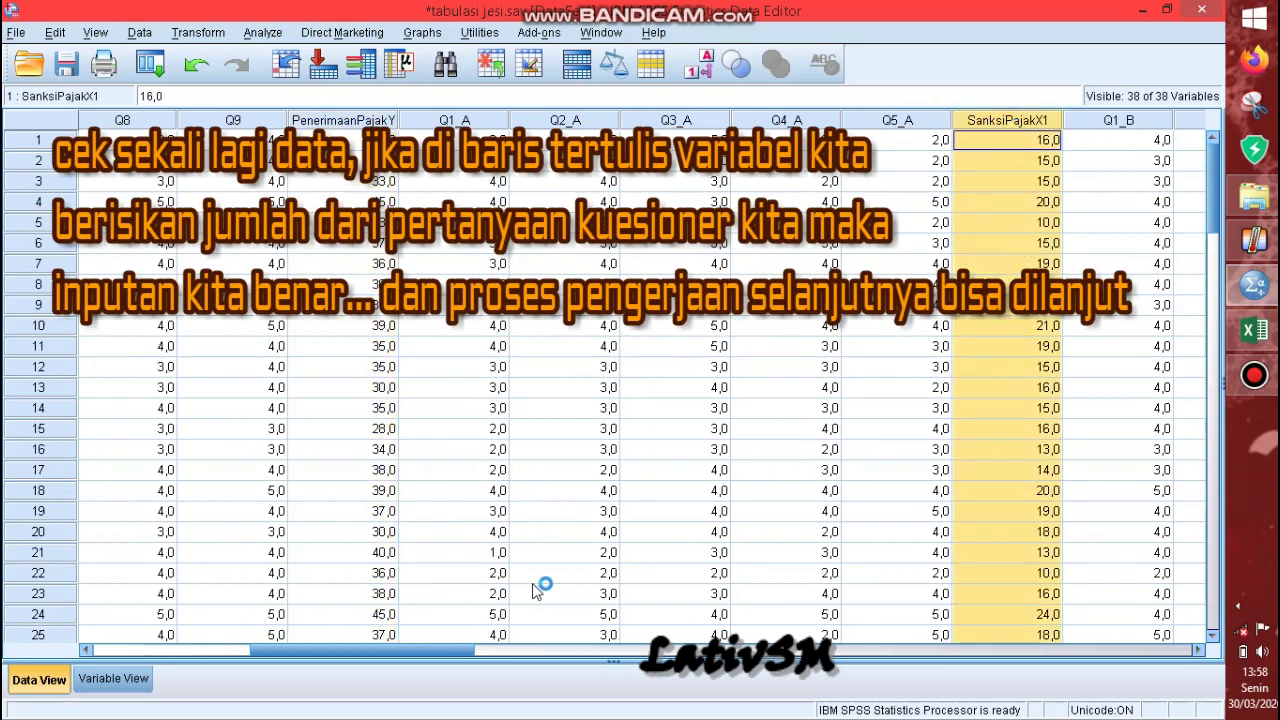
# Step: Check the pasted totals in the KepatuhanPajakX2, KesadaranPajakX3 and PemeriksaanPajakX4 columns by selecting each one
pyautogui.moveTo(390, 660); pyautogui.dragTo(617, 658)
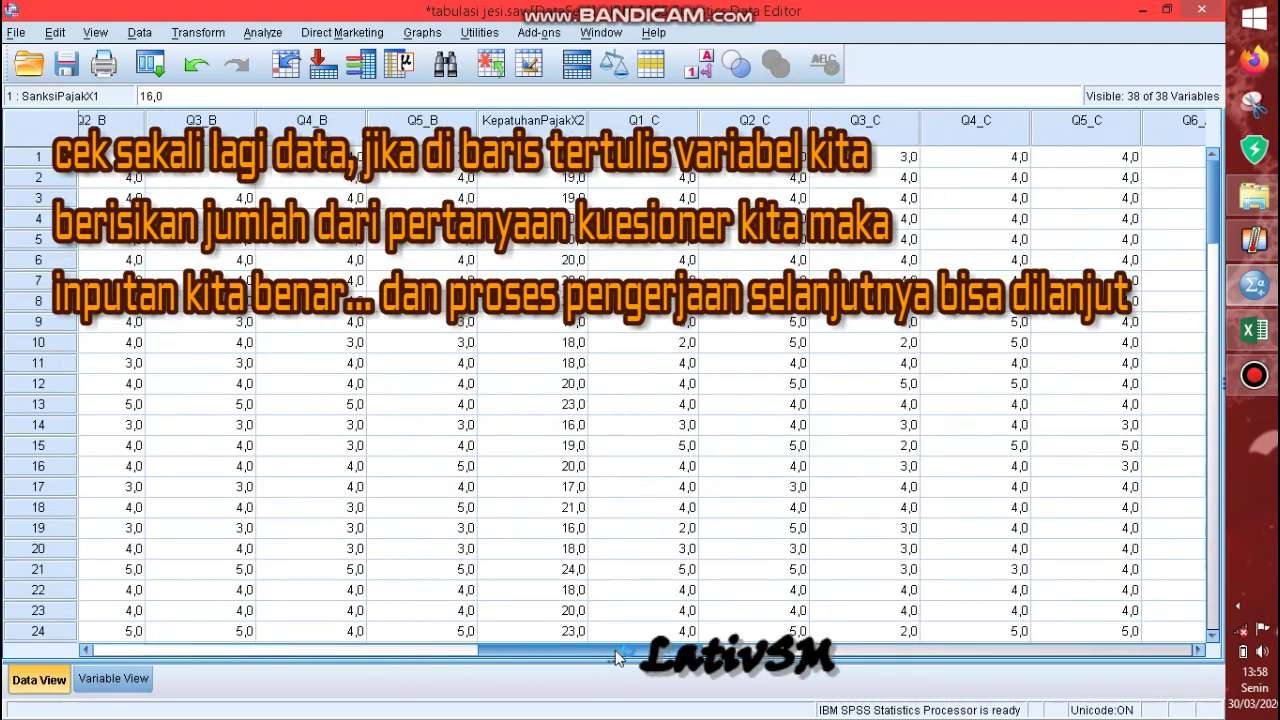
pyautogui.click(555, 121)
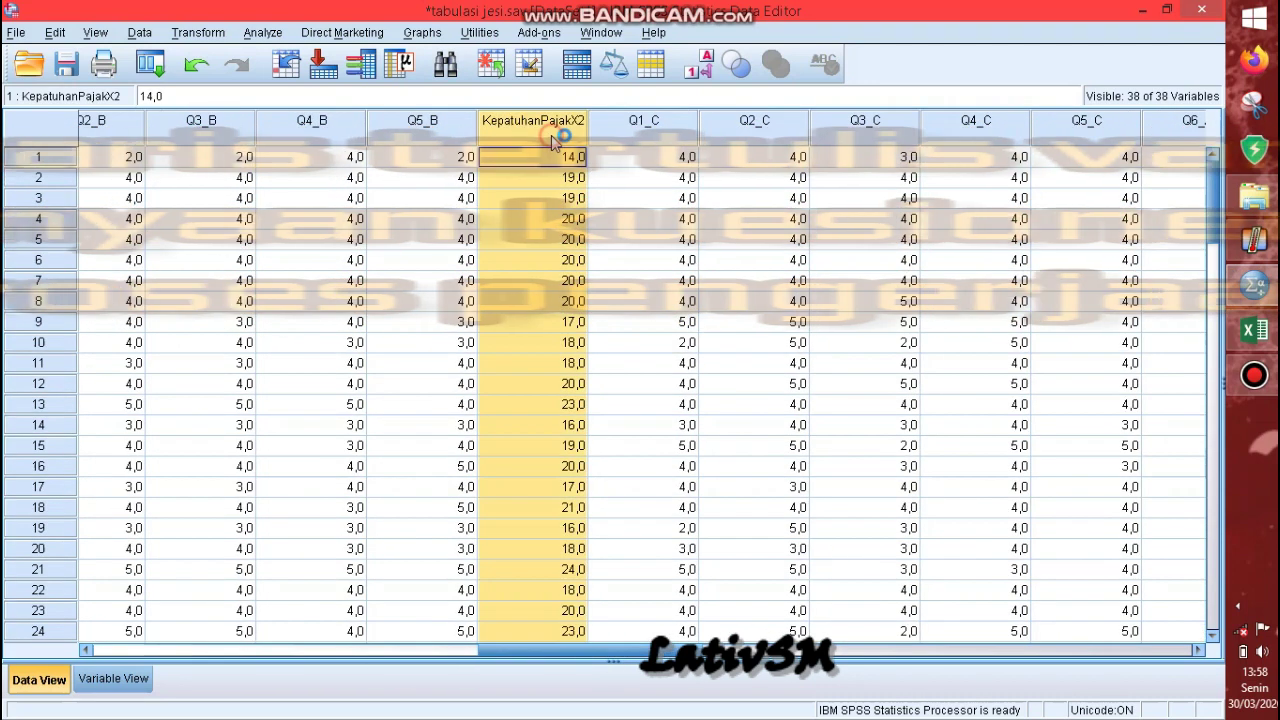
pyautogui.moveTo(568, 647); pyautogui.dragTo(732, 648)
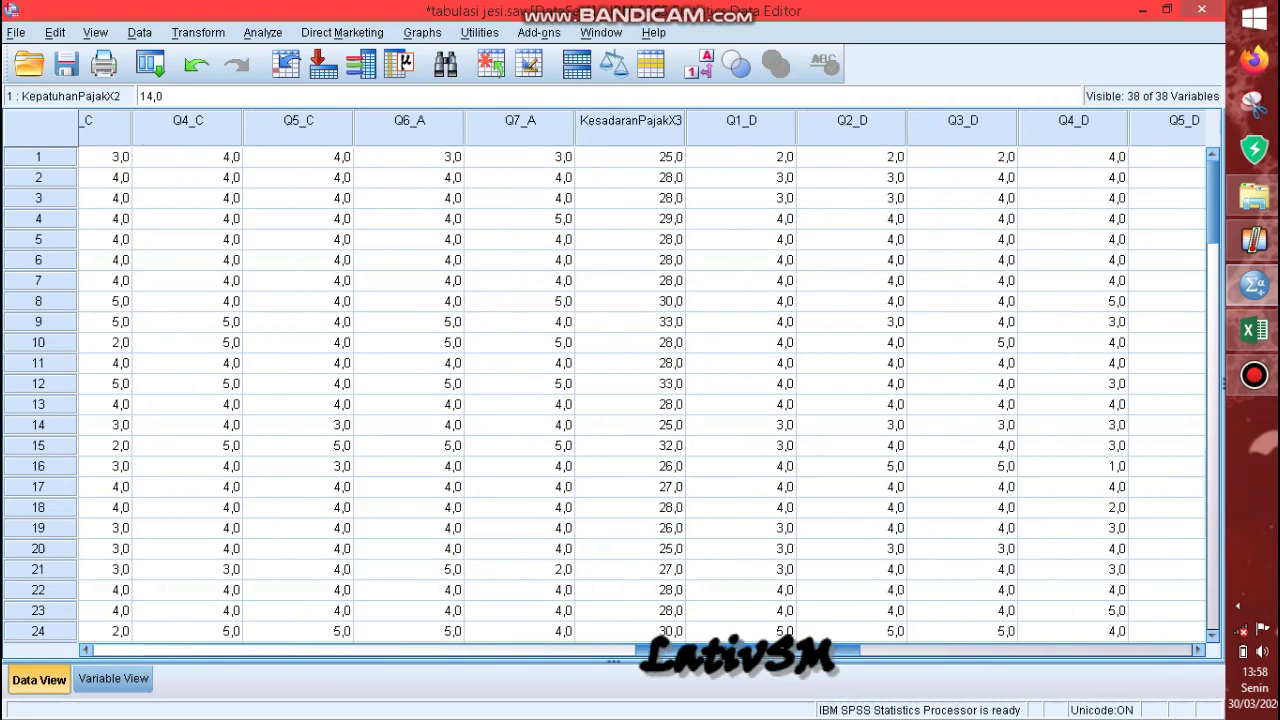
pyautogui.click(627, 138)
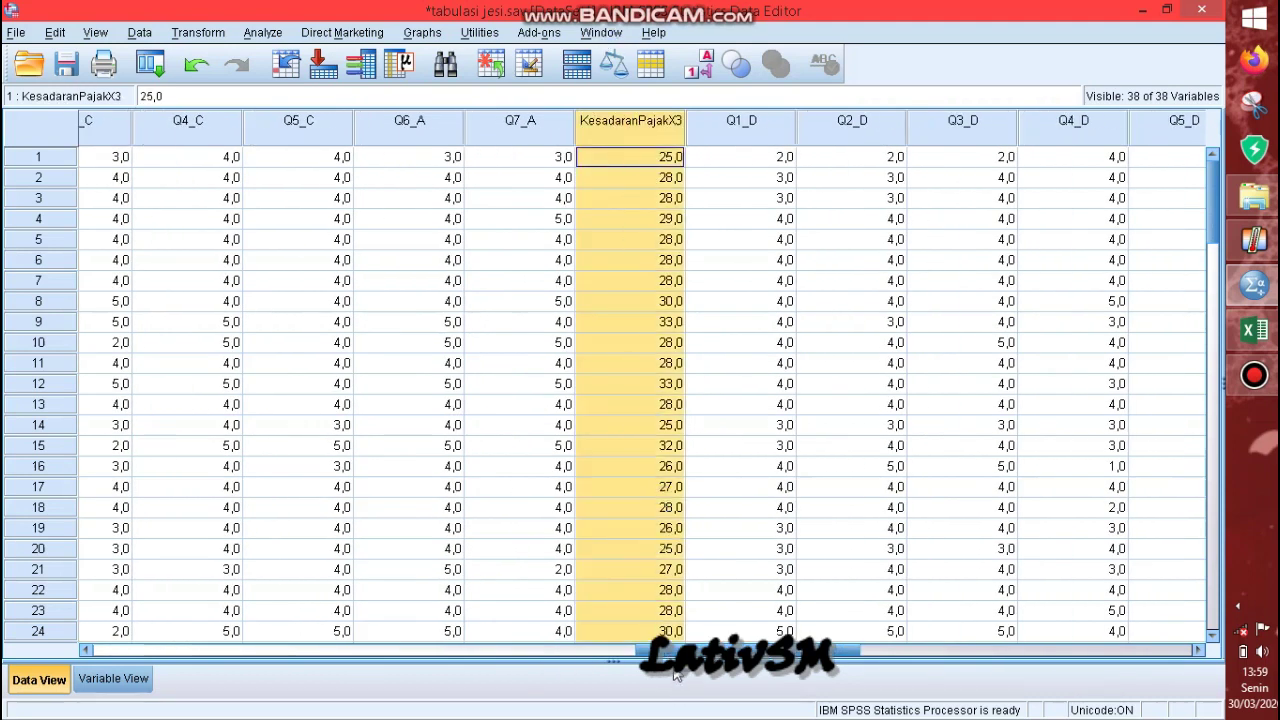
pyautogui.moveTo(735, 649); pyautogui.dragTo(850, 649)
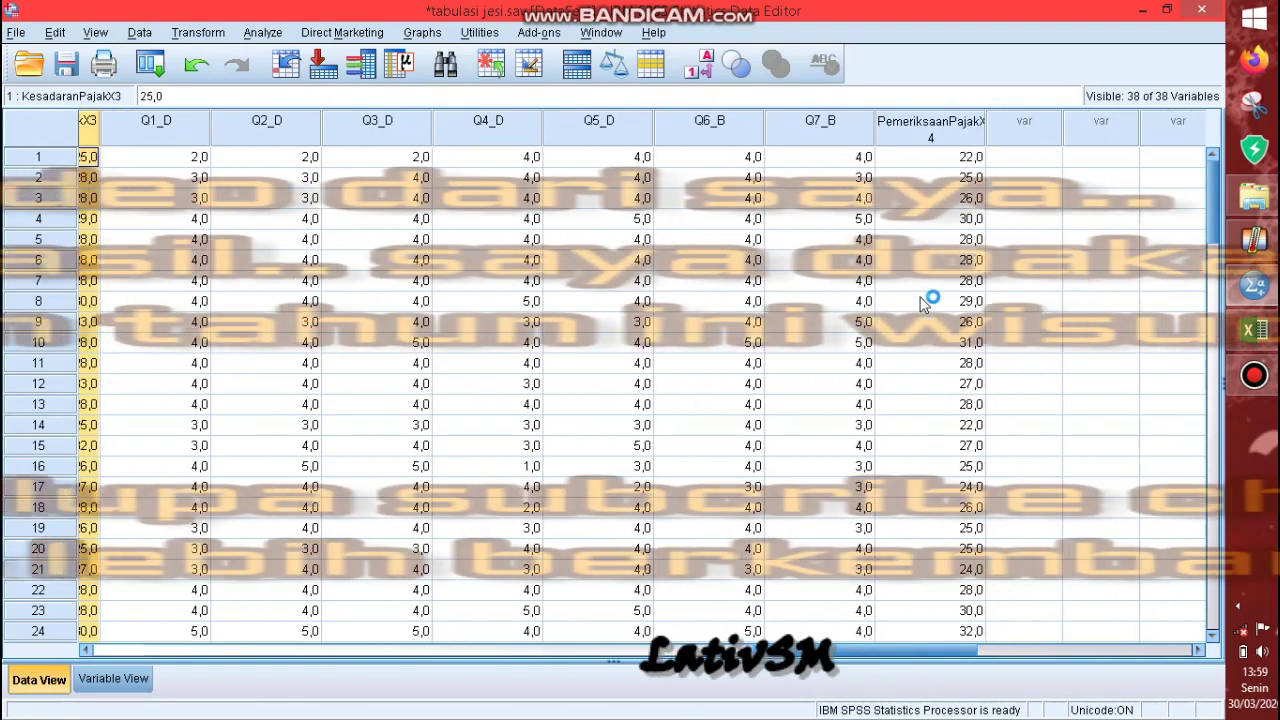
pyautogui.click(930, 140)
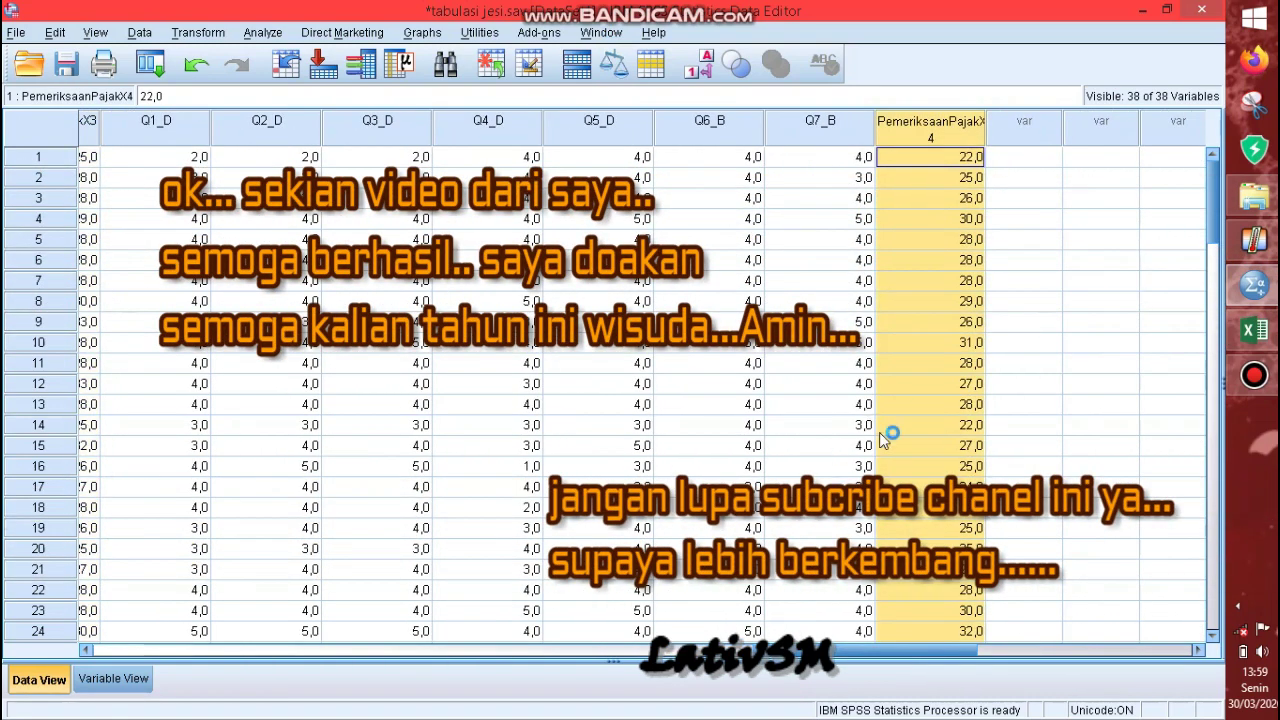